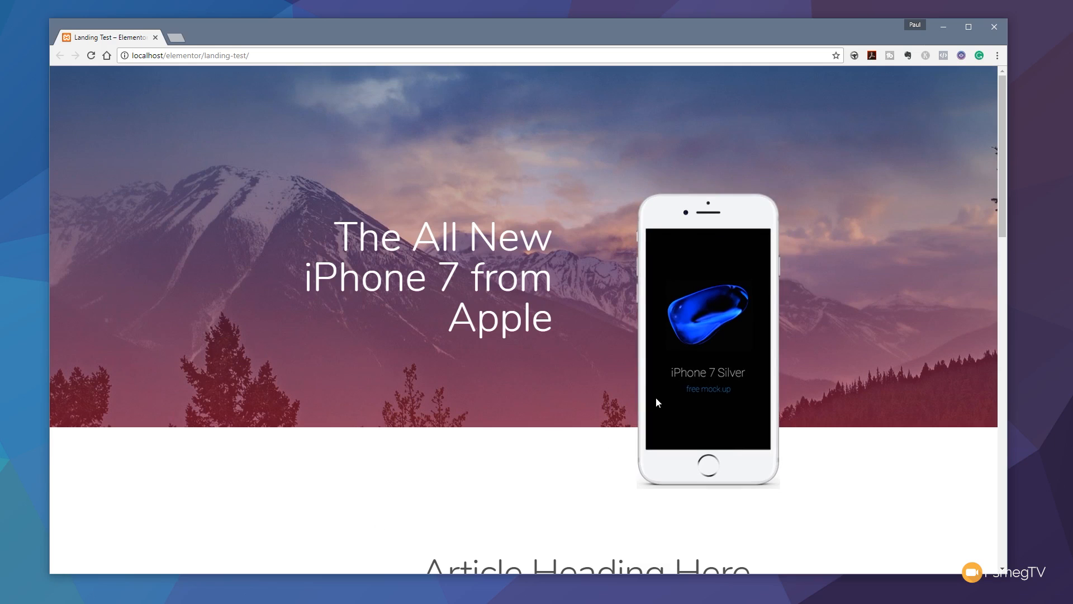
Examine the finished landing page from header to captioned image, at desktop width and in a browser window narrowed to tablet width
scroll(290, 401, down, 6)
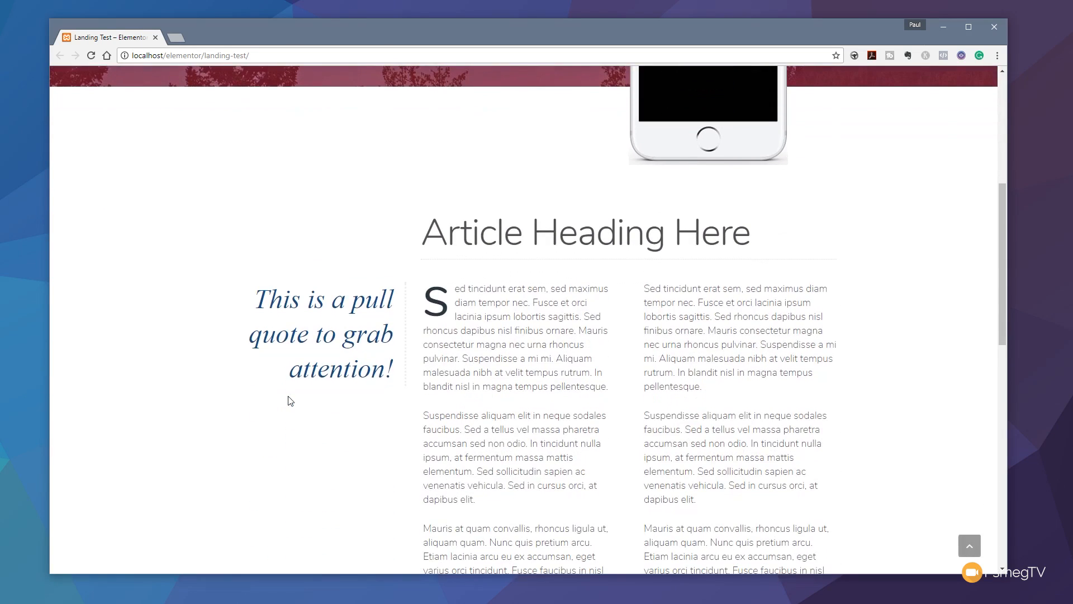
scroll(290, 401, down, 6)
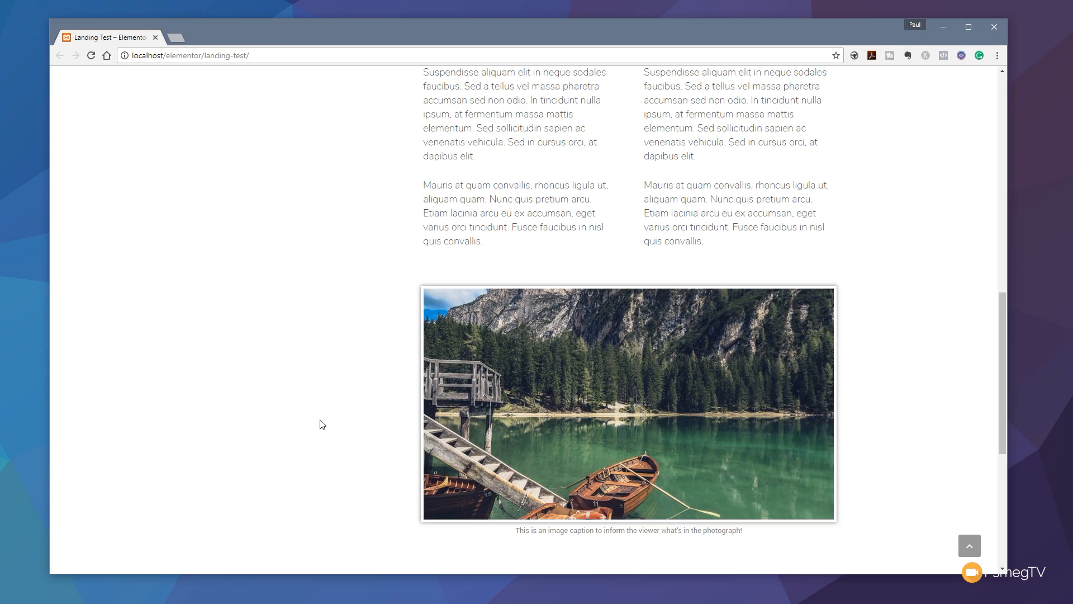
scroll(322, 425, up, 15)
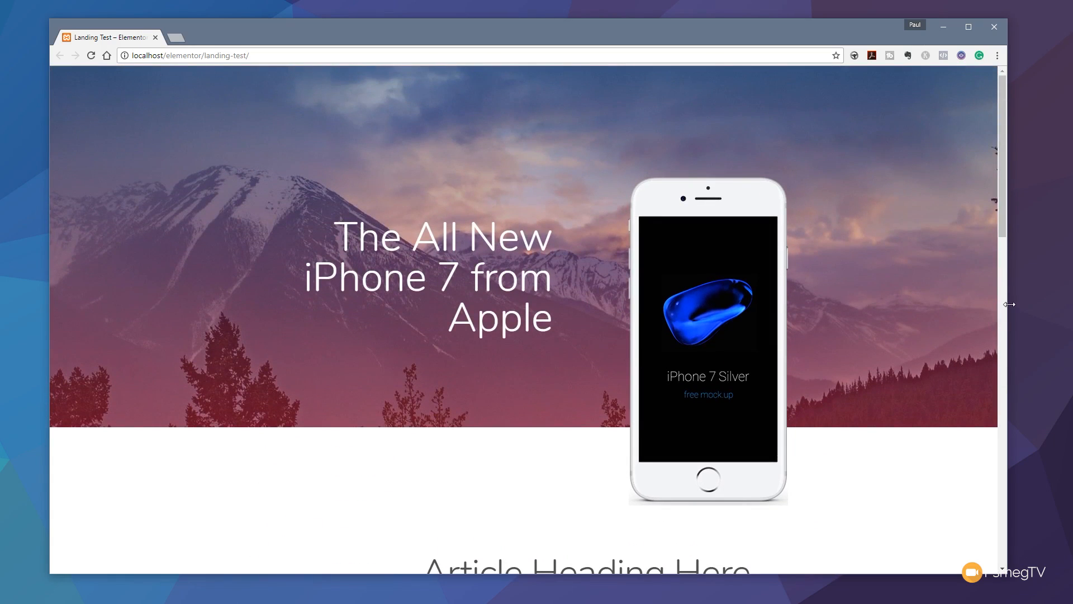
drag(1010, 304, 591, 313)
scroll(492, 415, down, 5)
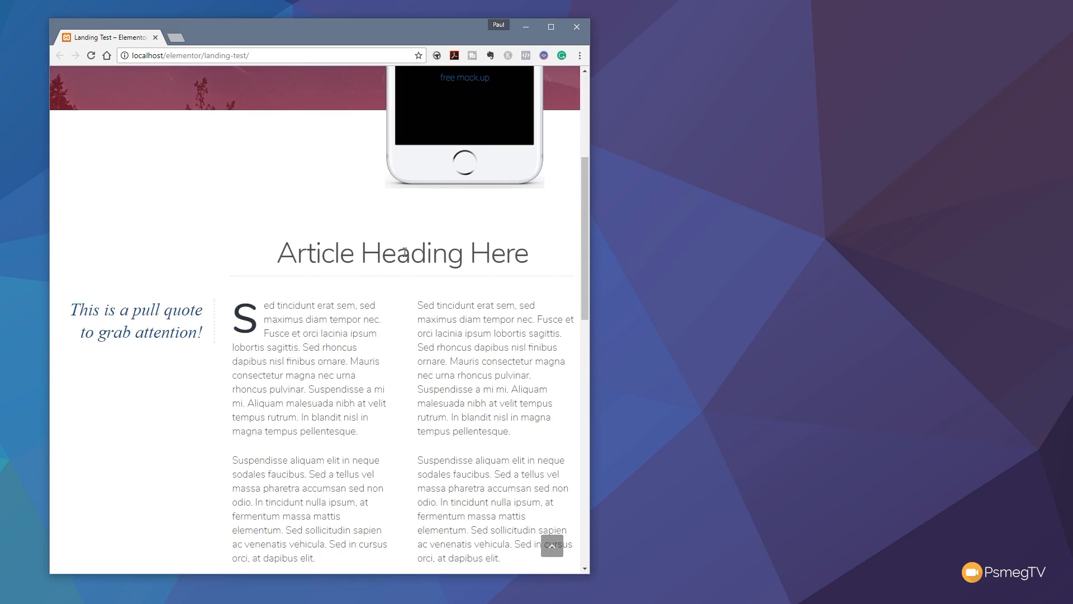
scroll(405, 253, up, 5)
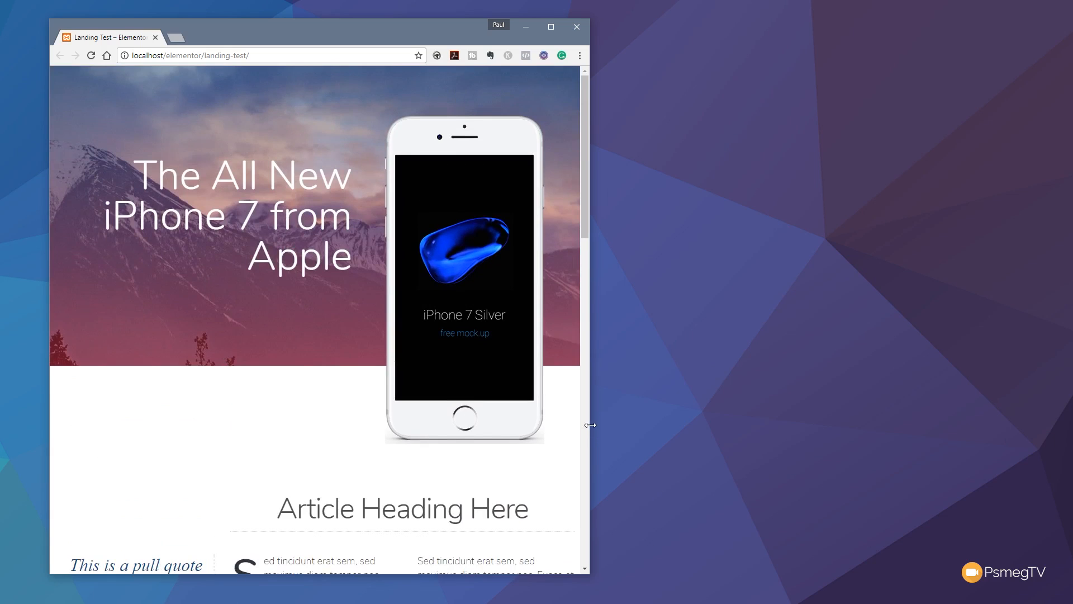
Review the landing page's stacked layout at phone width, including the pull quote and image, and widen the browser window again
drag(590, 425, 334, 415)
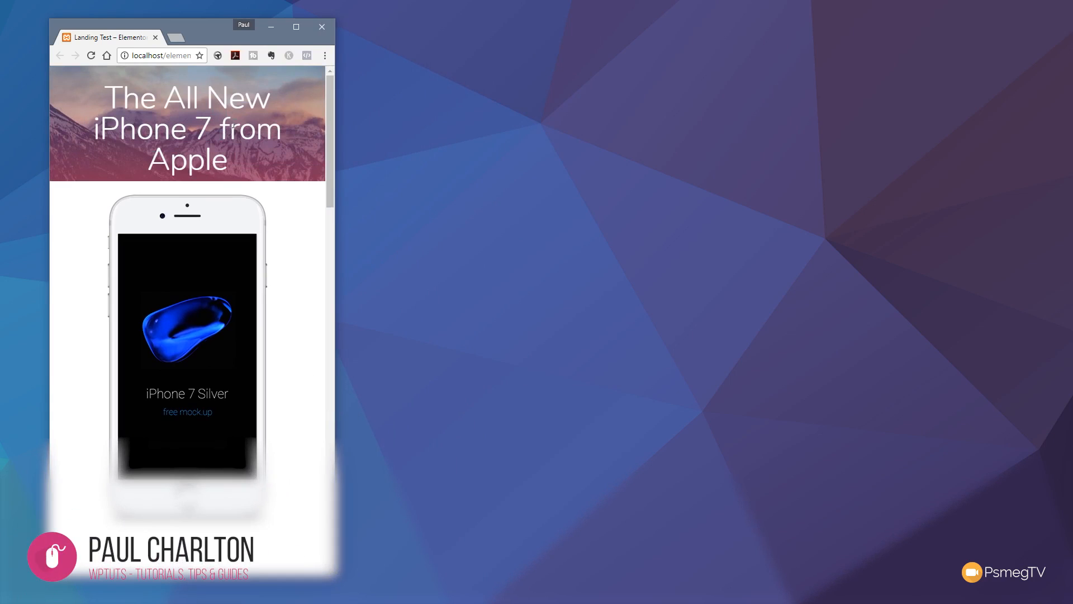
scroll(295, 252, down, 3)
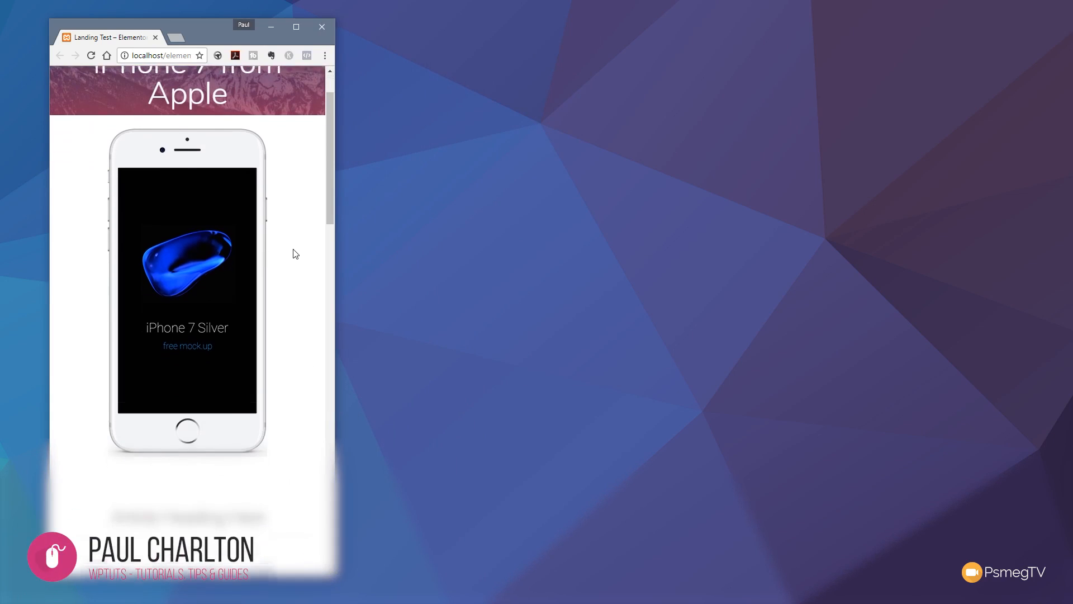
scroll(295, 254, down, 5)
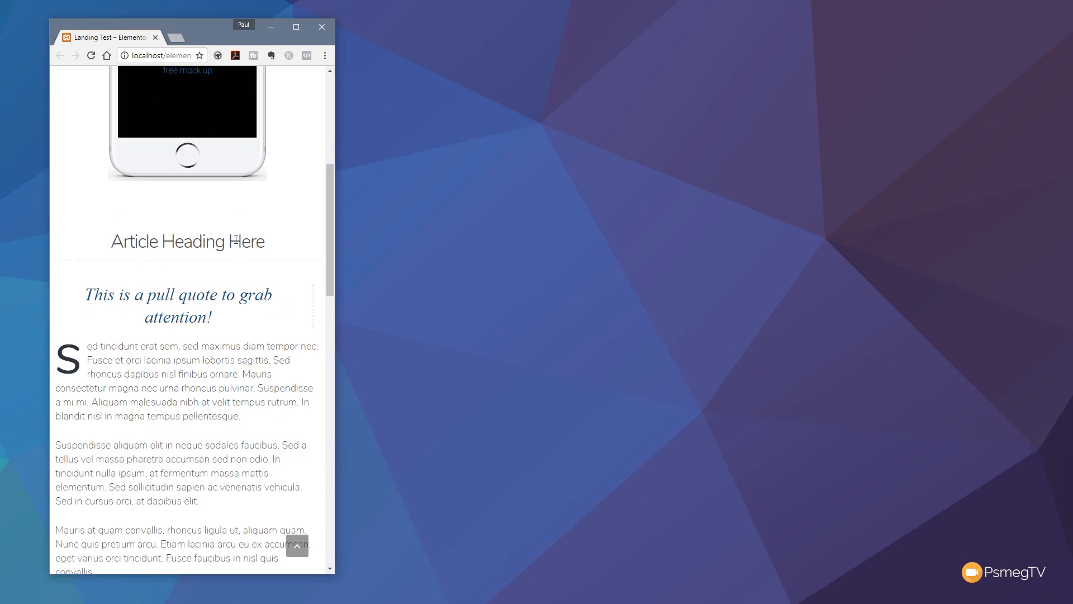
drag(330, 287, 335, 413)
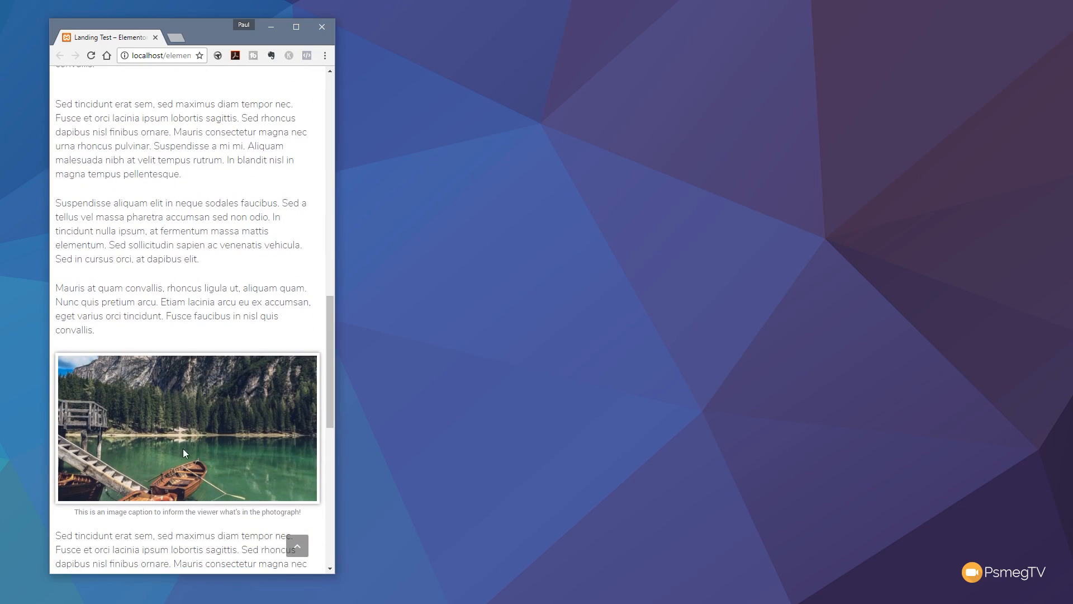
drag(335, 284, 967, 302)
scroll(178, 384, up, 8)
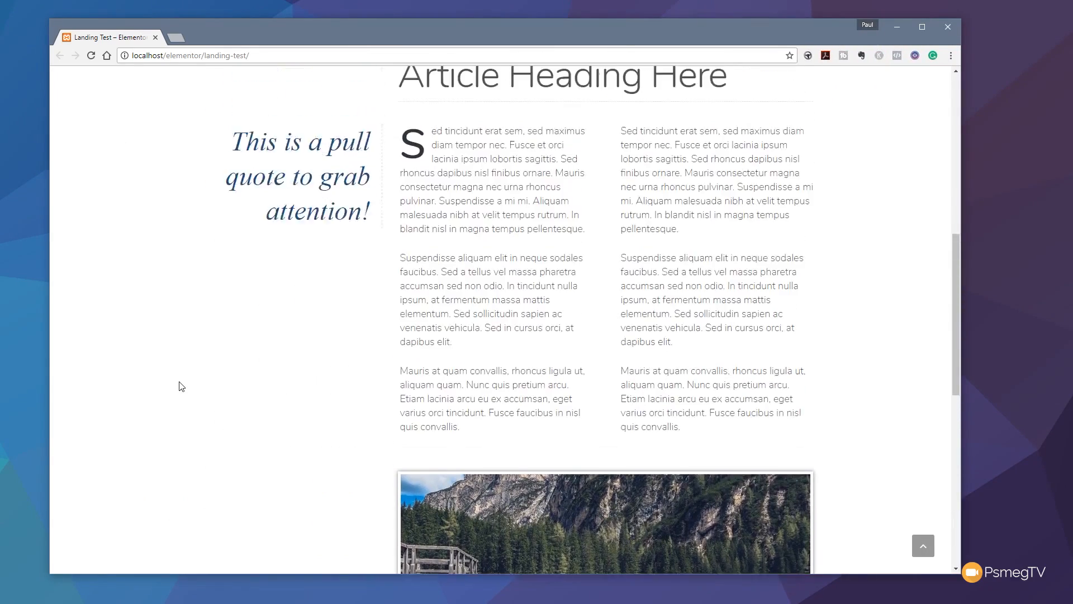
scroll(182, 386, up, 1)
scroll(182, 386, up, 5)
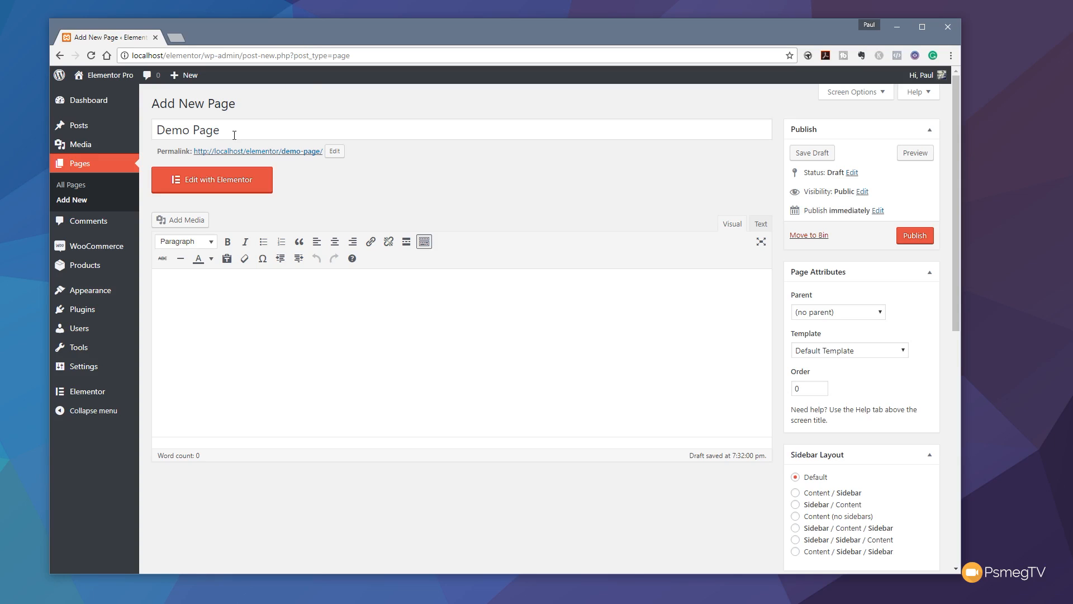
Set the Demo Page template to Elementor Canvas and its sidebar layout to Content (no sidebars)
drag(223, 134, 156, 132)
click(535, 171)
scroll(782, 257, down, 2)
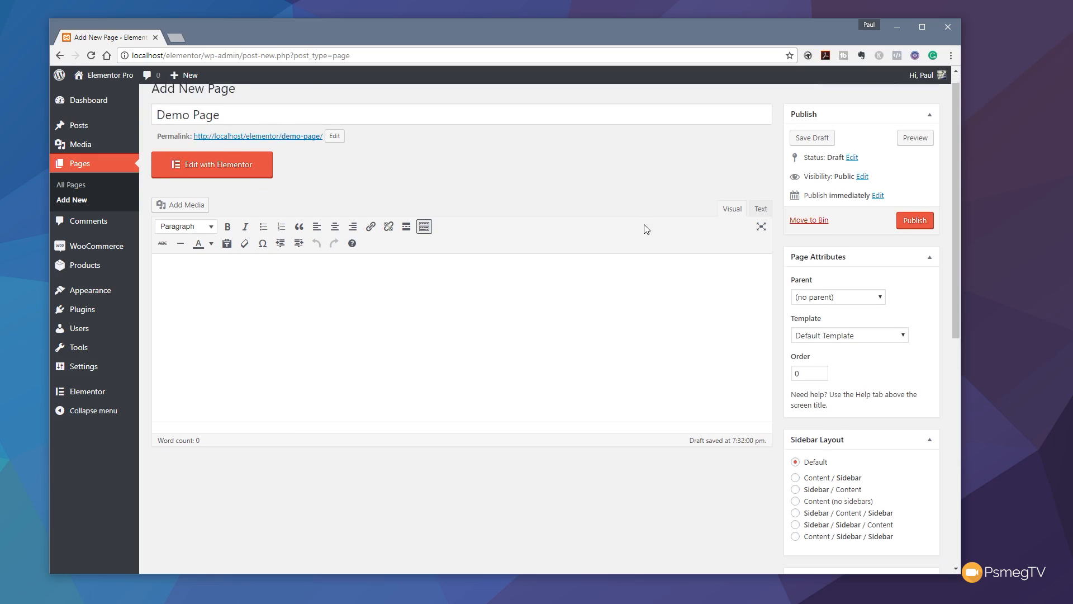
click(854, 268)
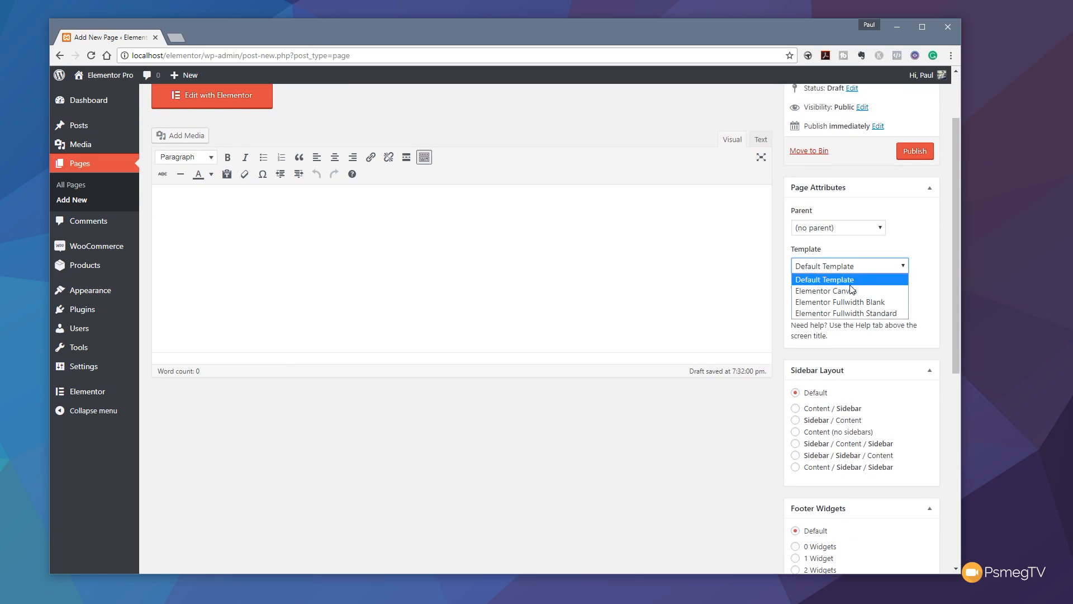
click(853, 291)
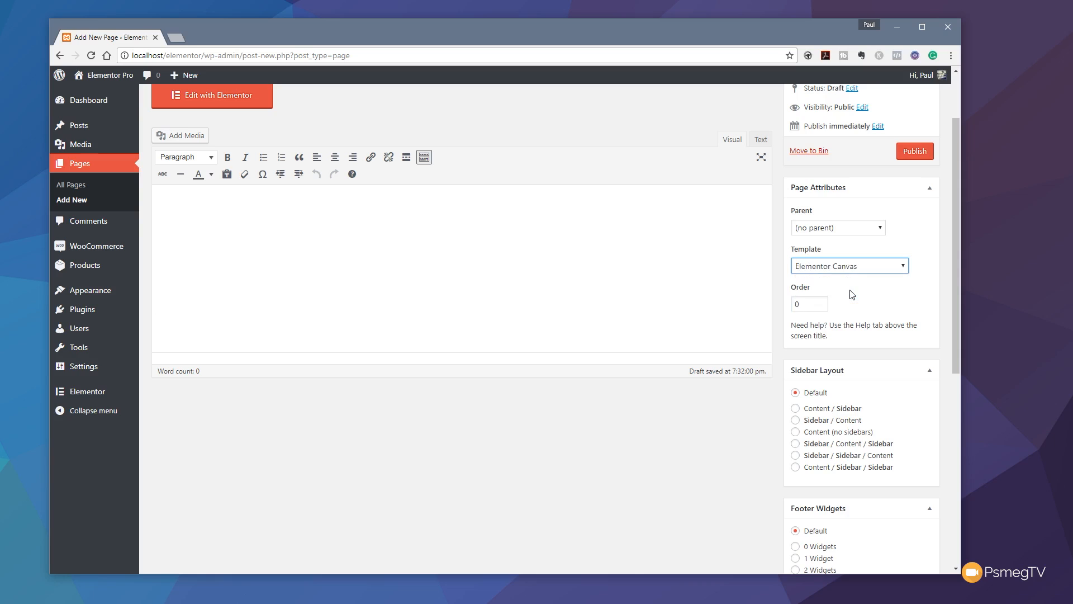
scroll(755, 450, down, 2)
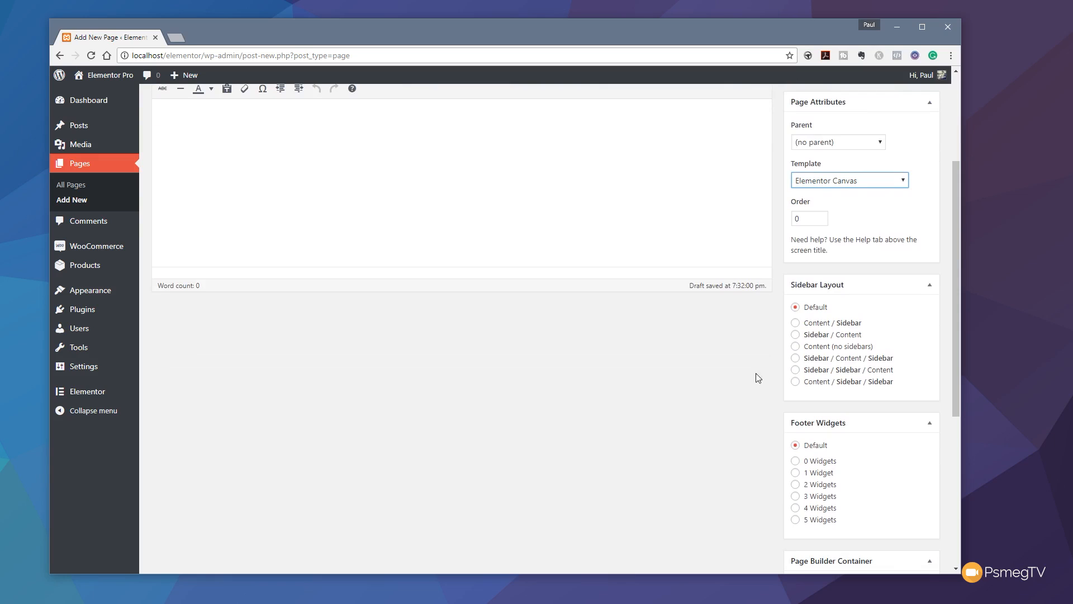
click(796, 349)
Disable the content title for the page and publish it
scroll(687, 404, down, 5)
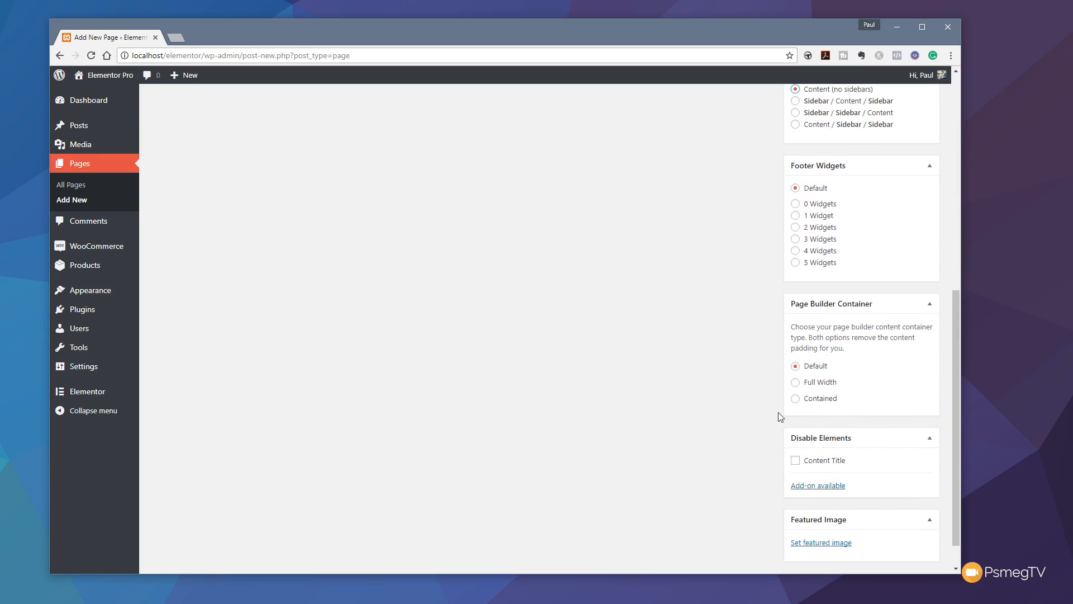
click(796, 460)
scroll(634, 453, up, 8)
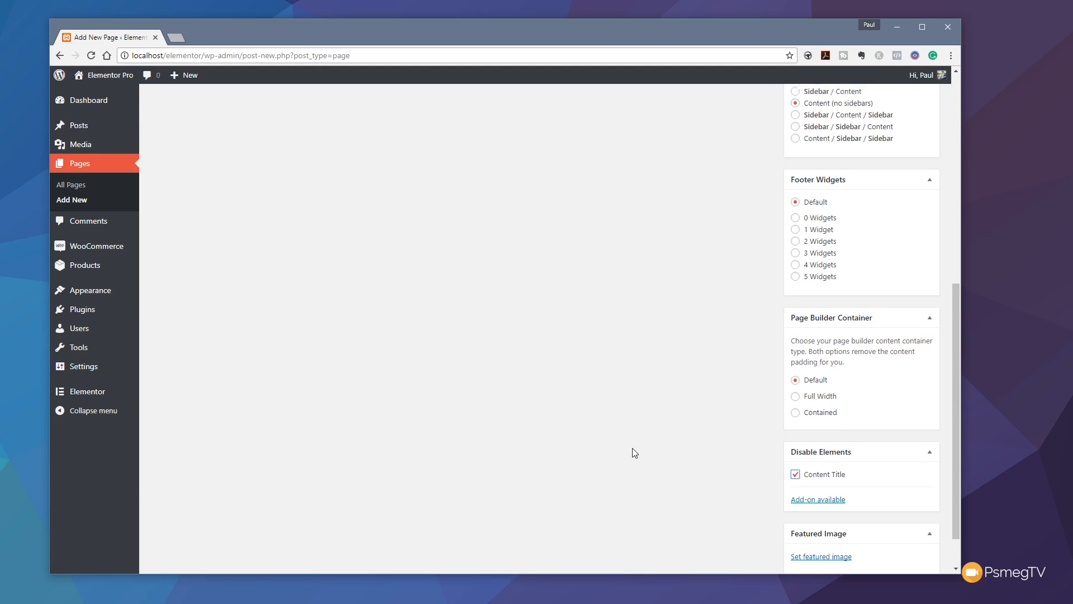
click(911, 237)
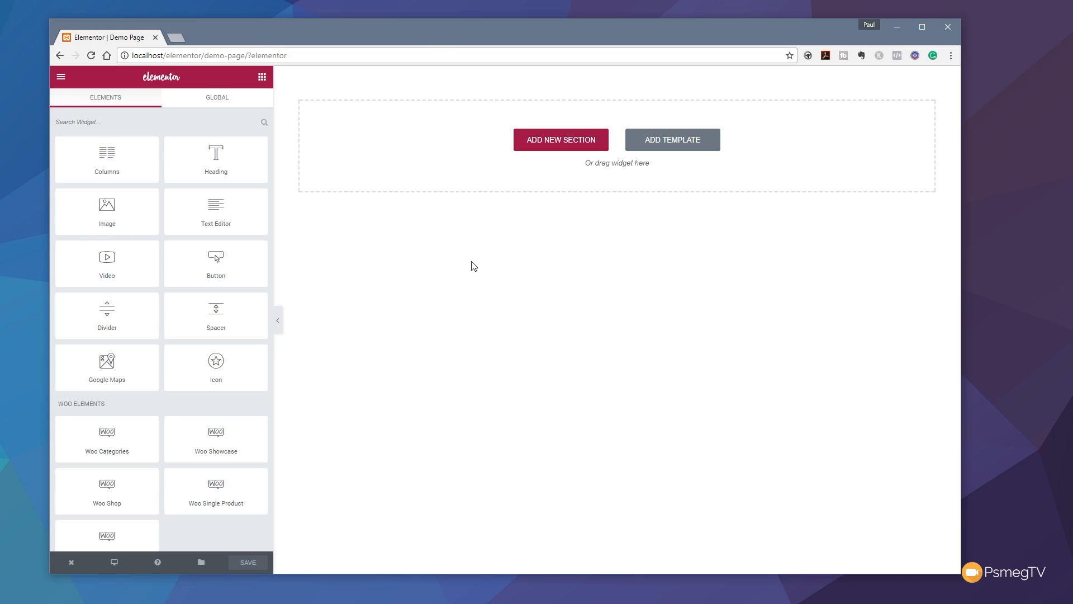
Add a new section with two equal columns and open its style settings
click(557, 146)
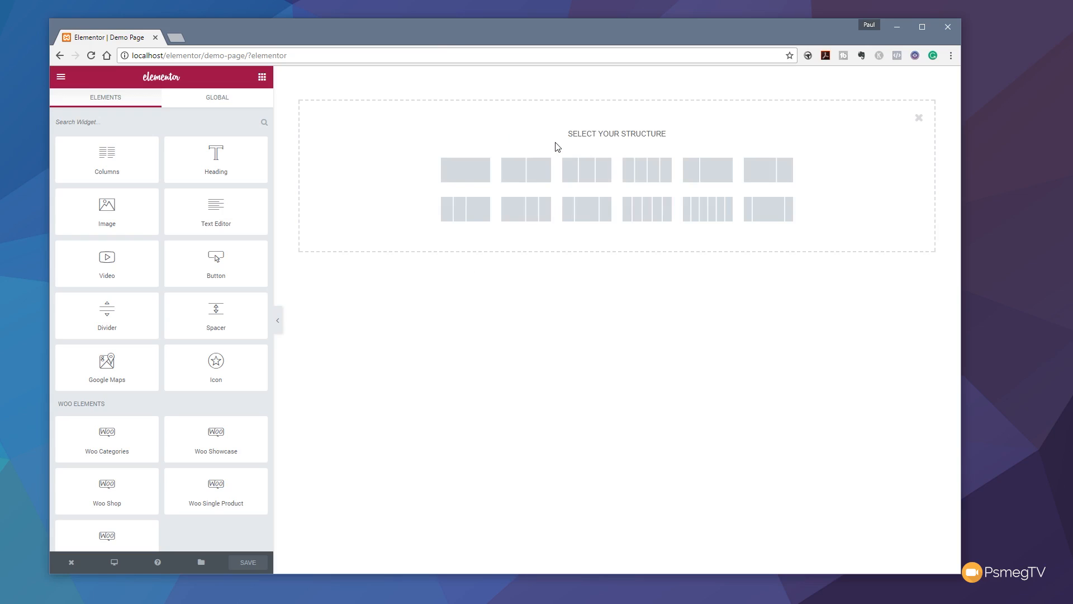
click(529, 182)
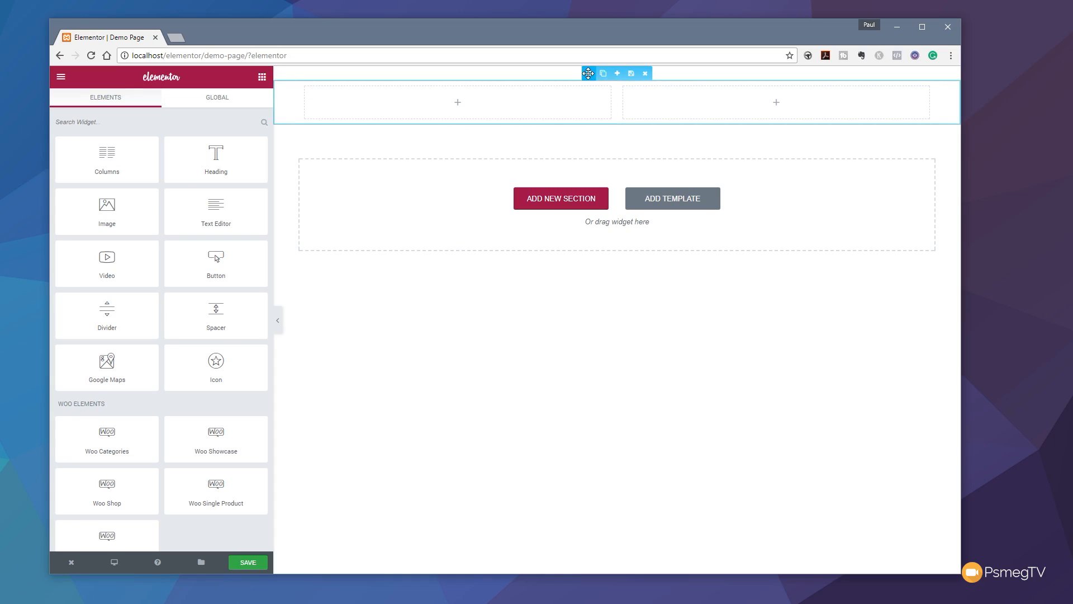
click(589, 73)
click(167, 107)
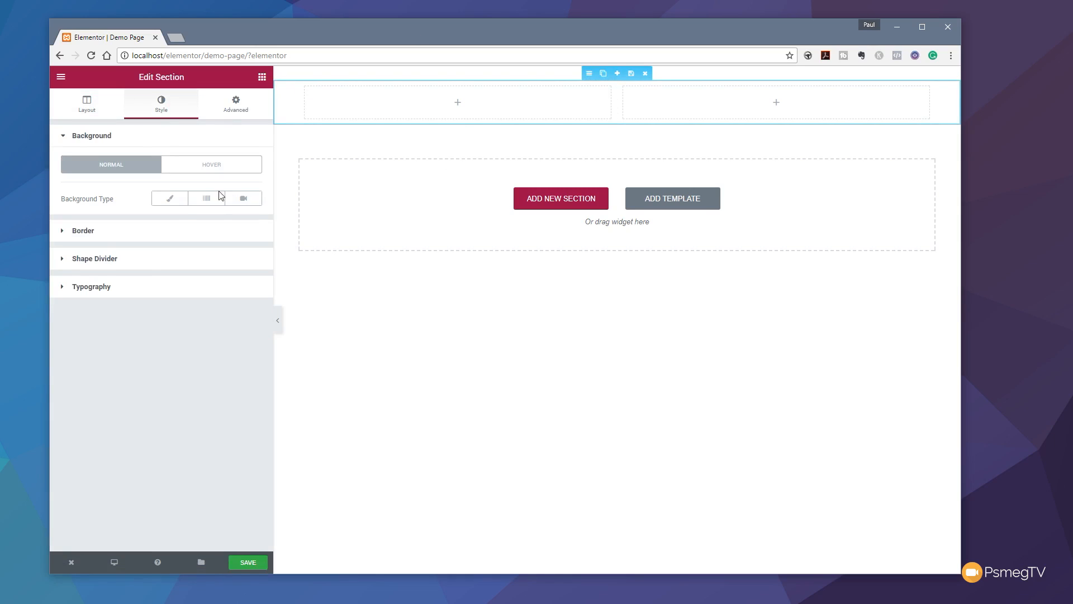
Give the section a classic background using the Mountain Range photo VX4A9R6DMJ.jpg from the media library, positioned Center Center
click(170, 203)
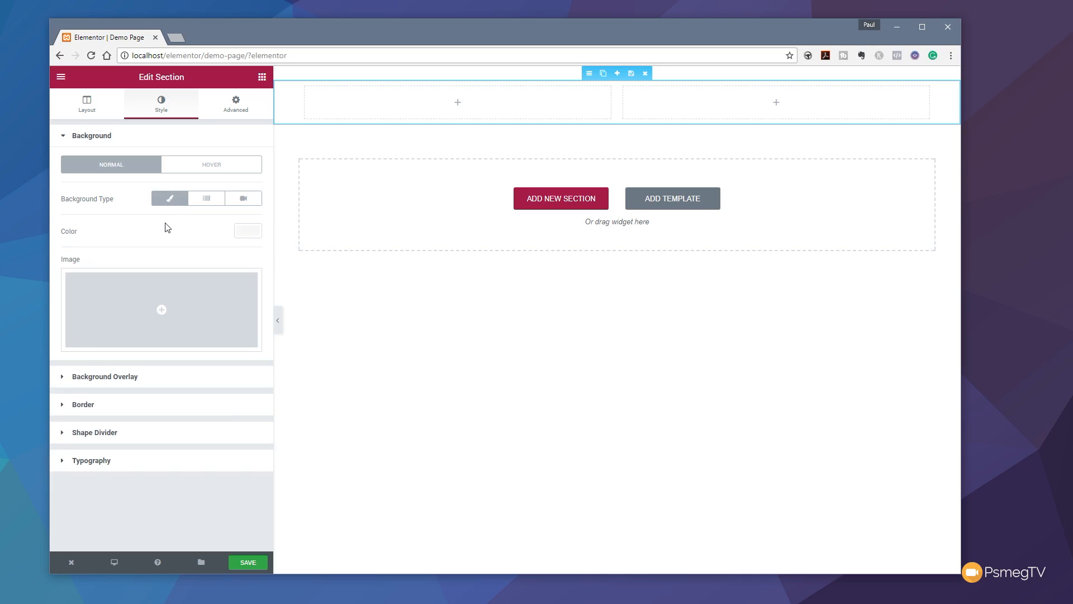
click(163, 321)
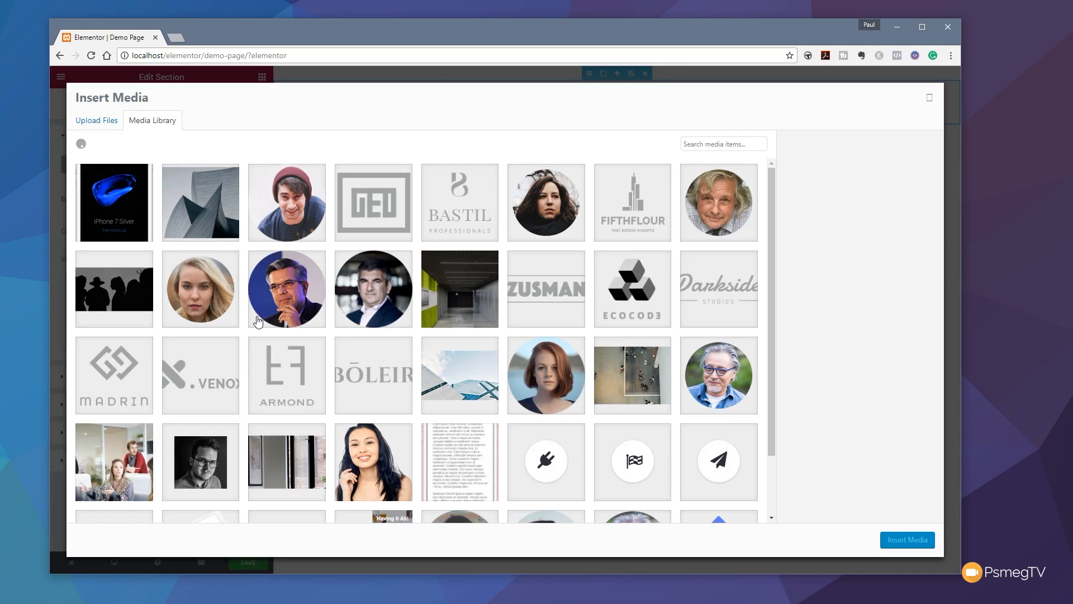
scroll(553, 348, down, 1)
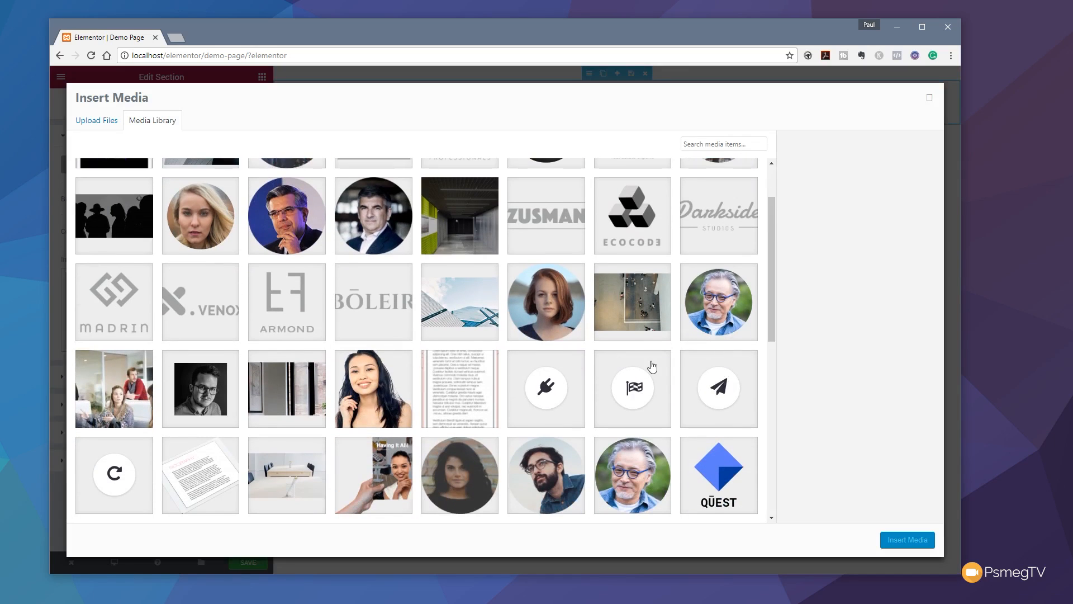
scroll(652, 367, down, 4)
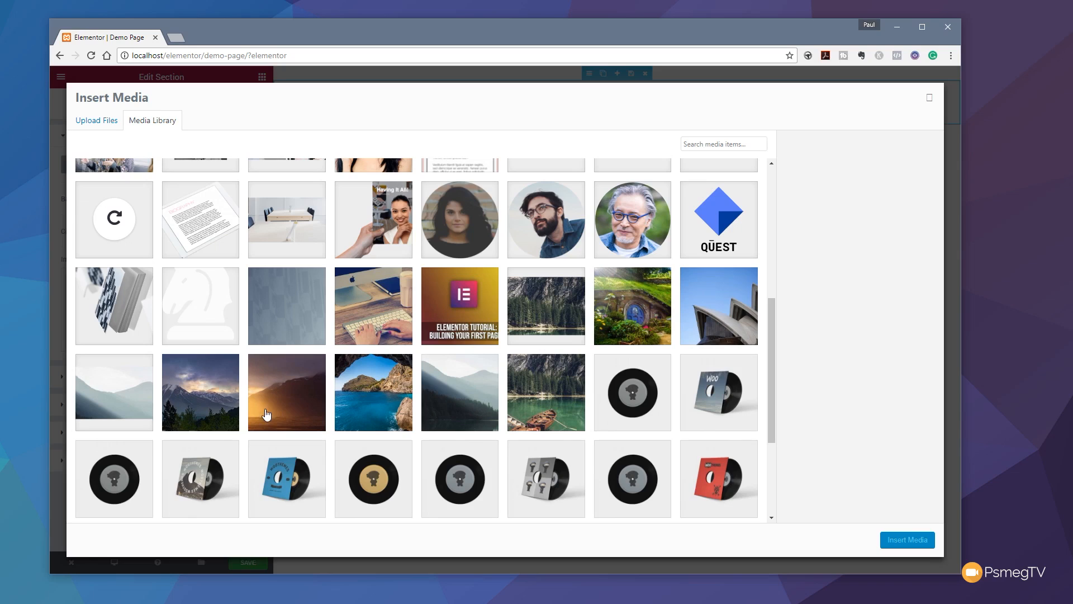
click(207, 405)
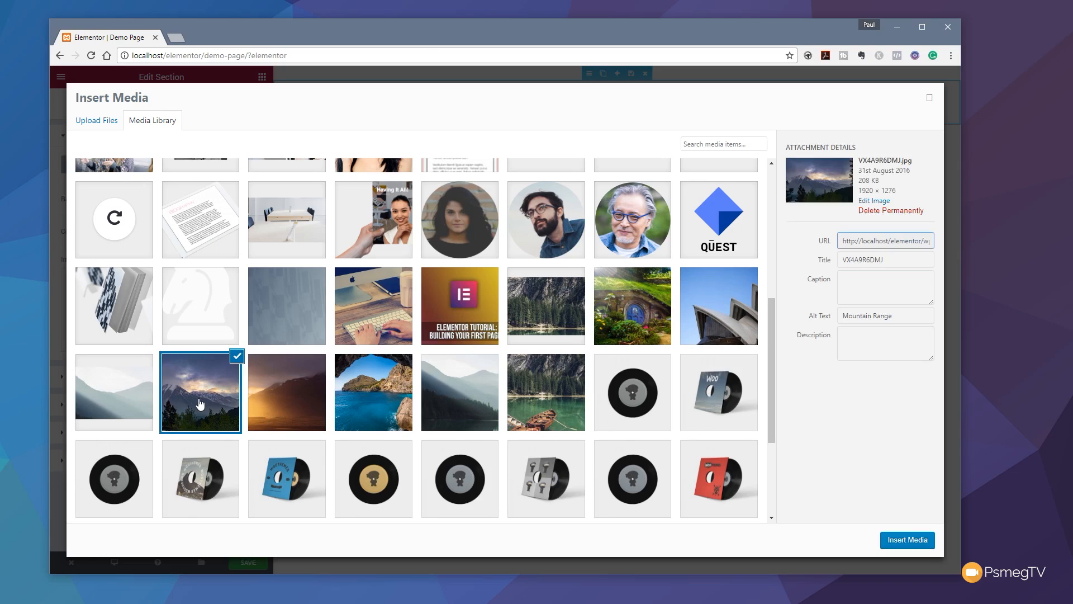
click(897, 541)
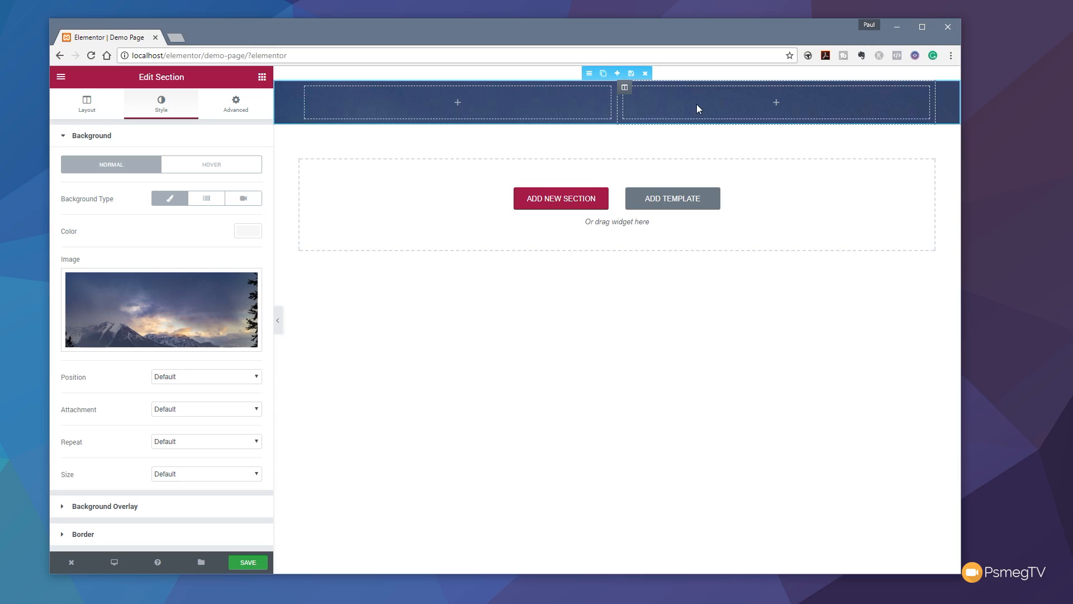
click(231, 377)
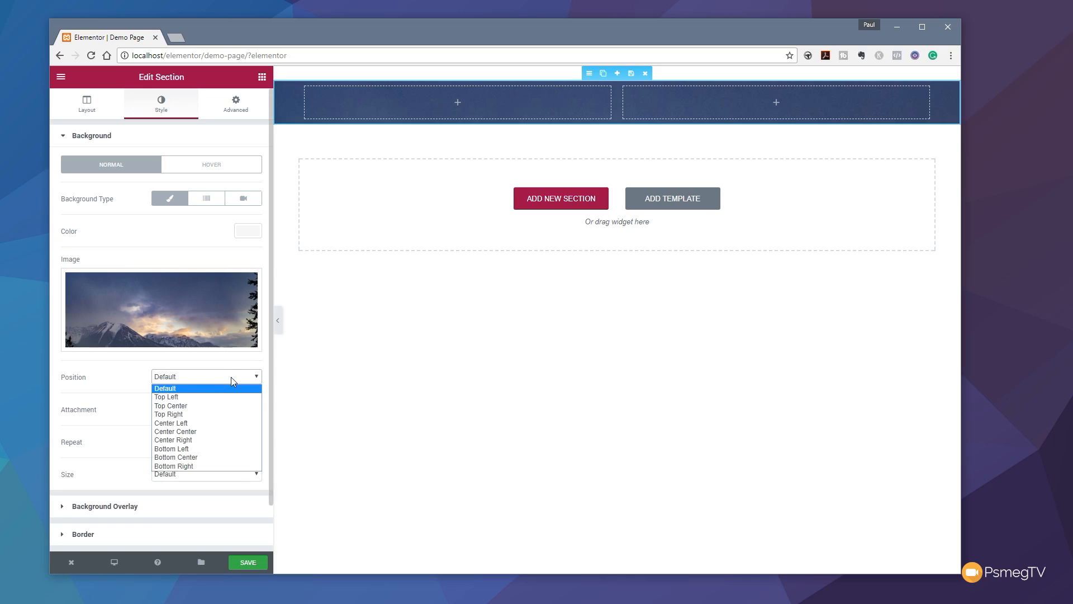
click(208, 431)
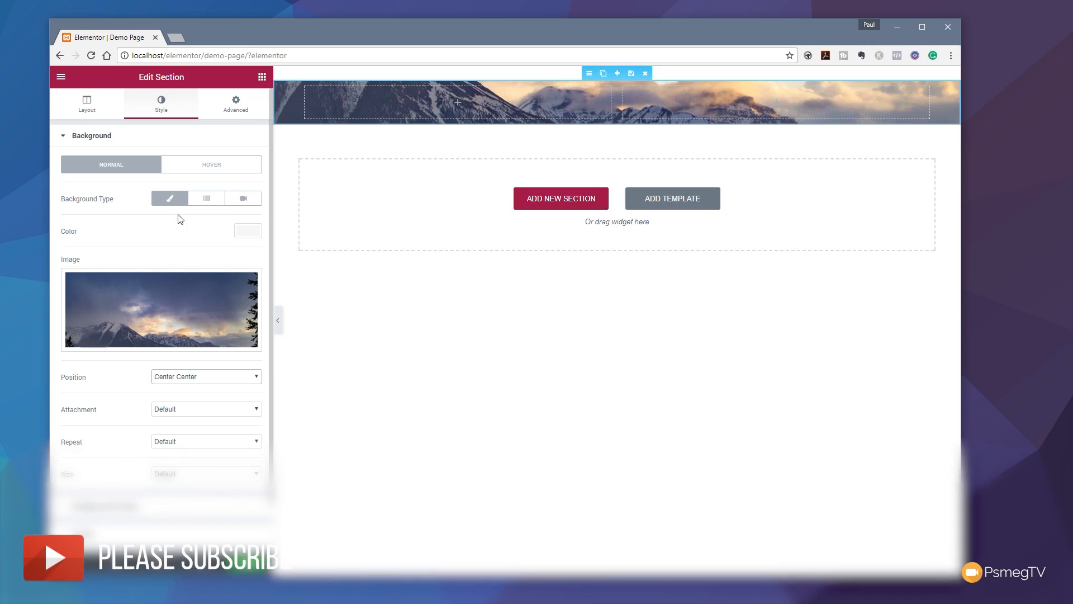
Add a gradient background overlay to the section with first color #154d80 and opacity 0.4
click(129, 508)
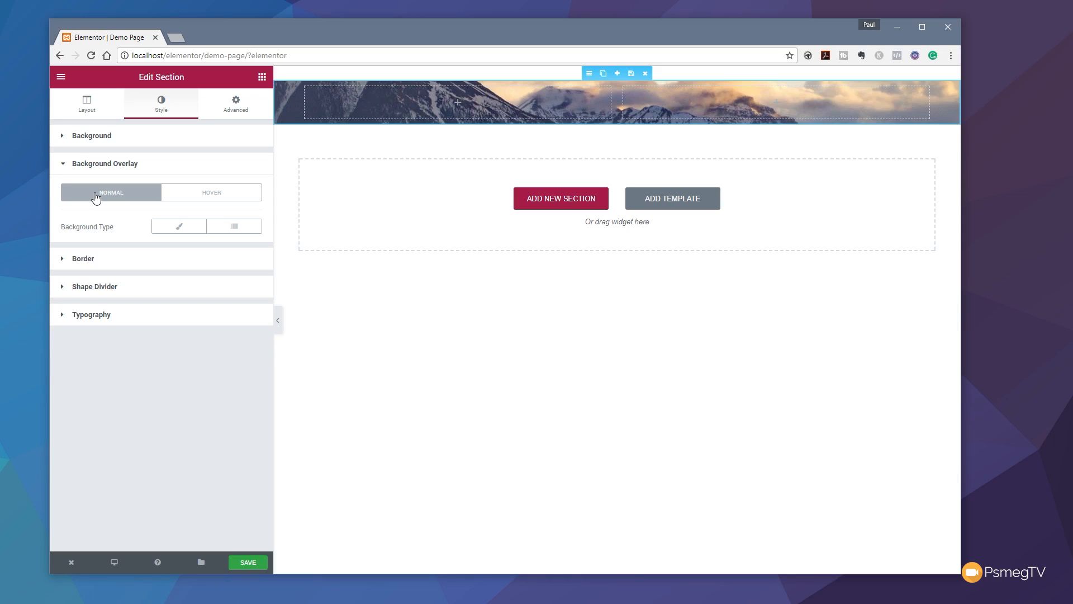
click(237, 232)
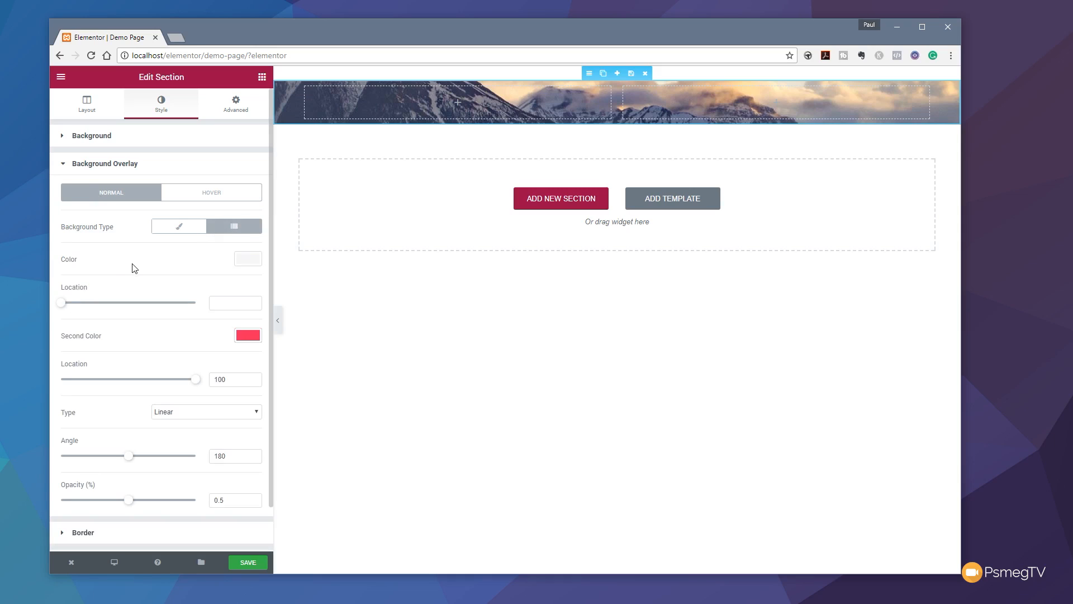
click(247, 259)
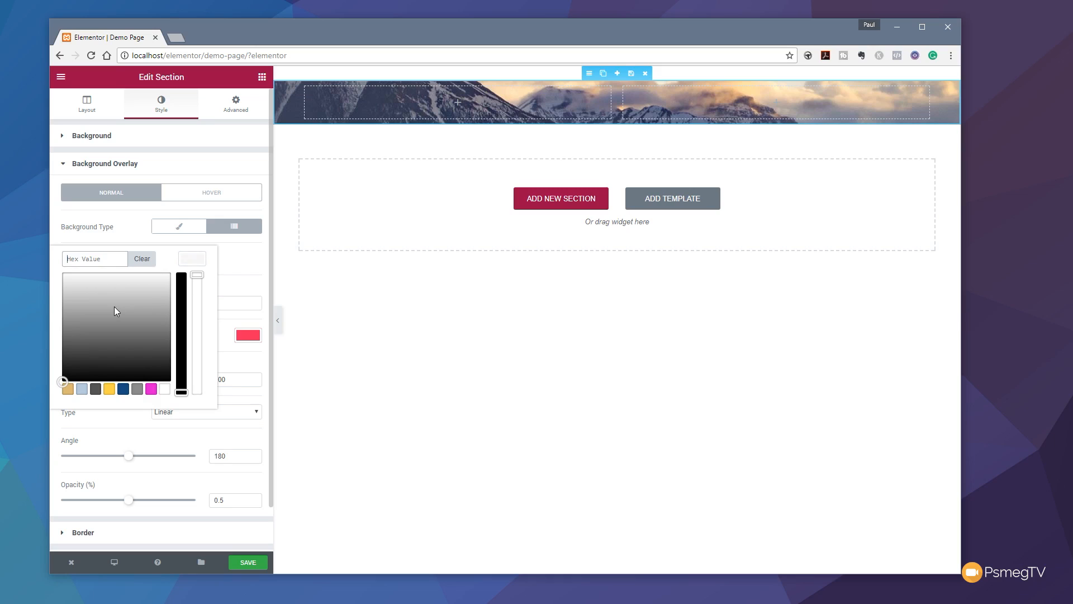
click(124, 392)
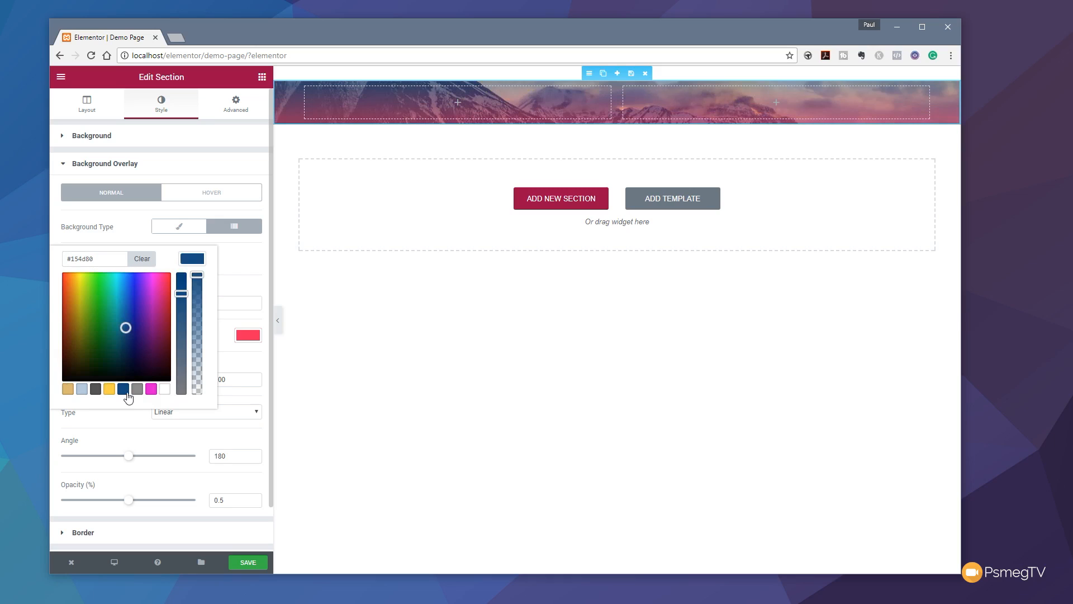
click(246, 265)
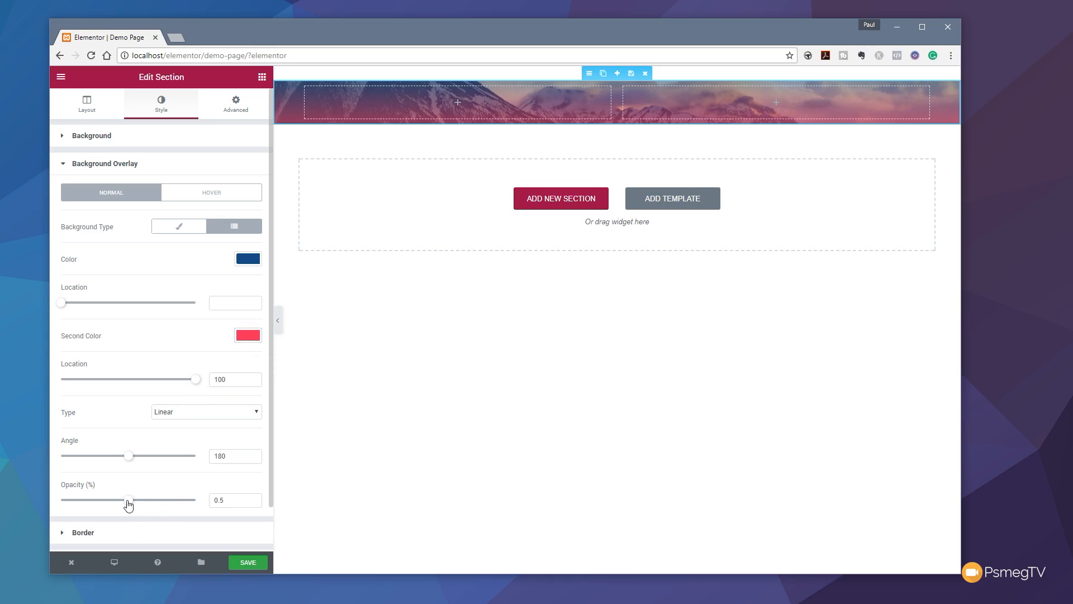
drag(129, 505, 117, 508)
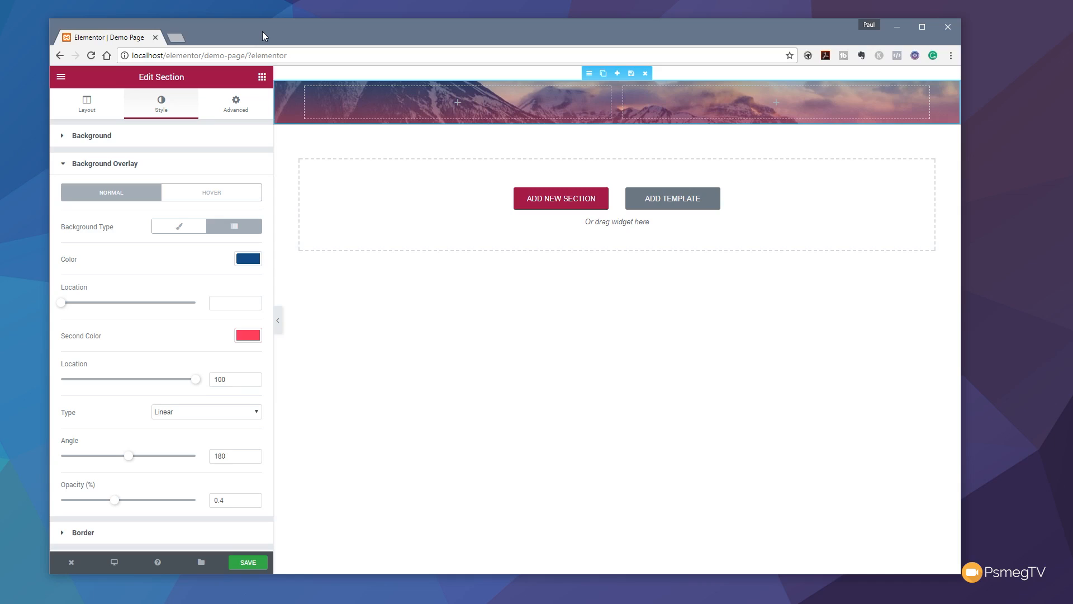
Unlink the section's padding values and set the top and bottom padding to 150 px each
click(237, 104)
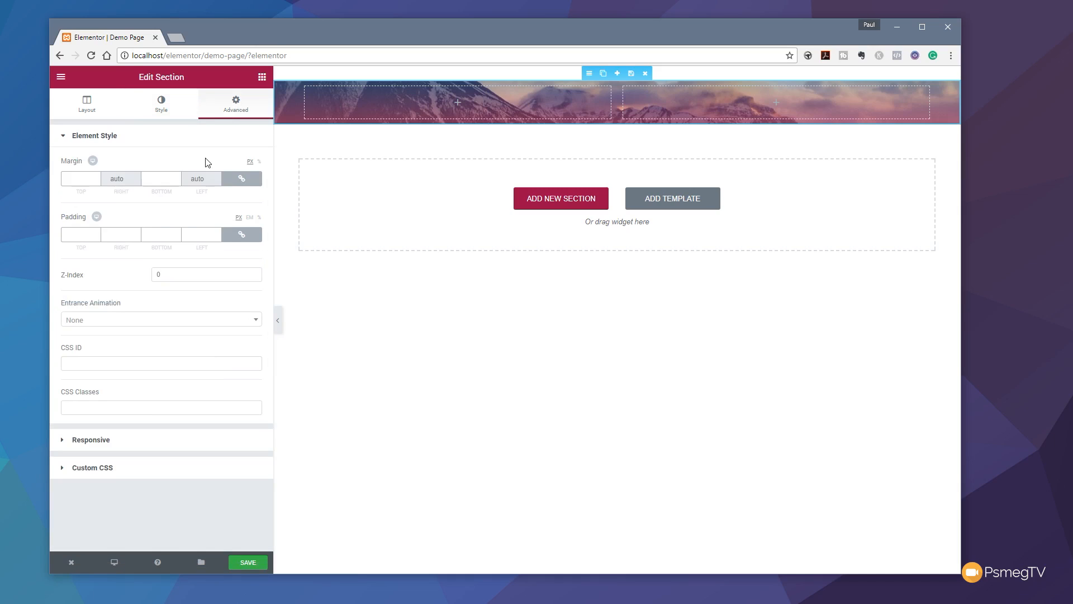
click(243, 238)
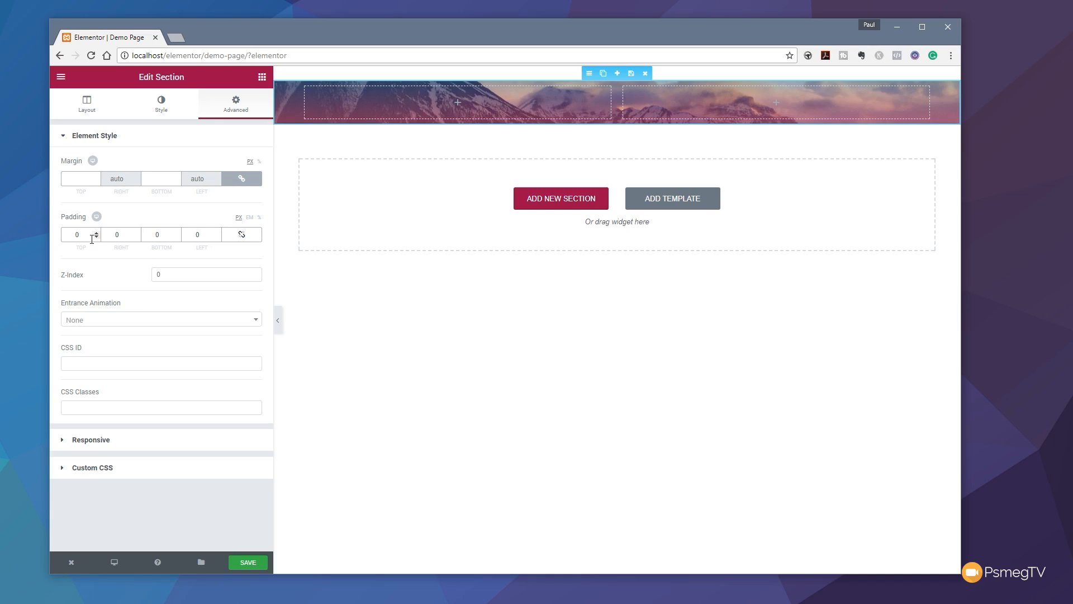
double_click(71, 236)
text(150)
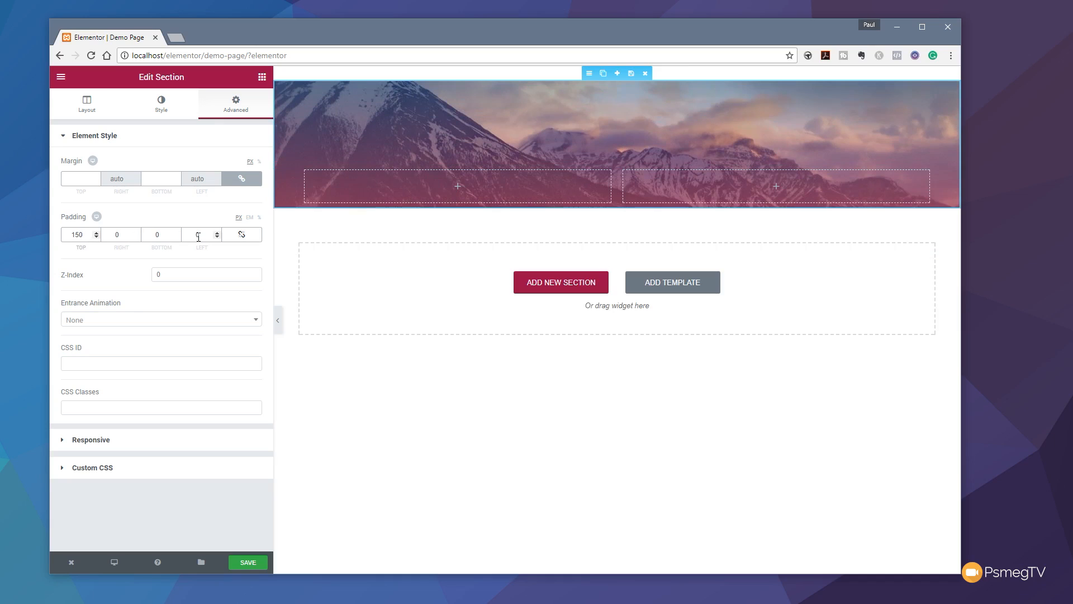
double_click(154, 236)
text(1)
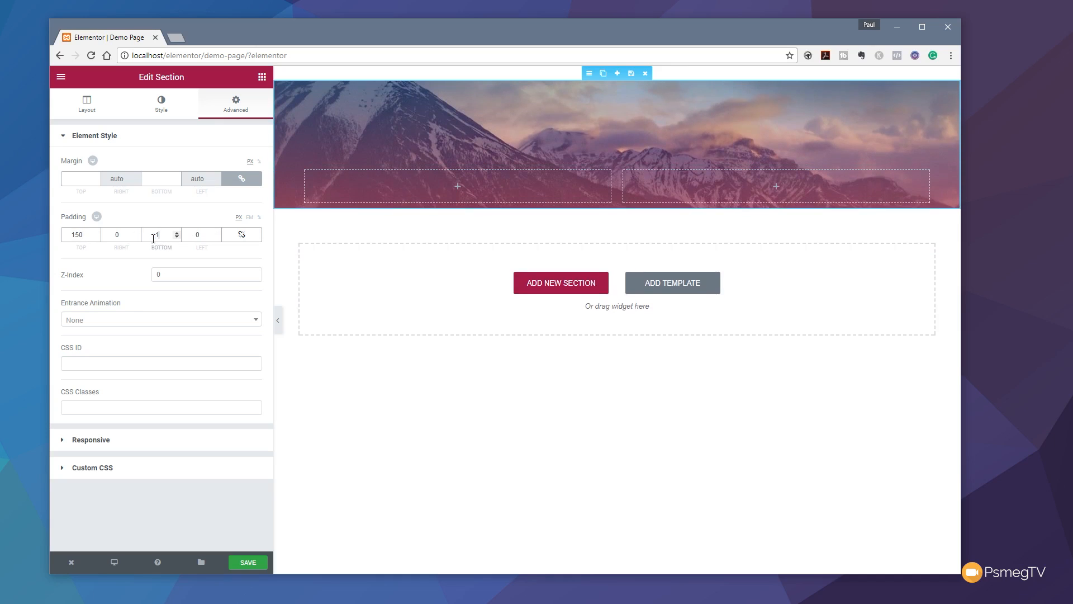
text(50)
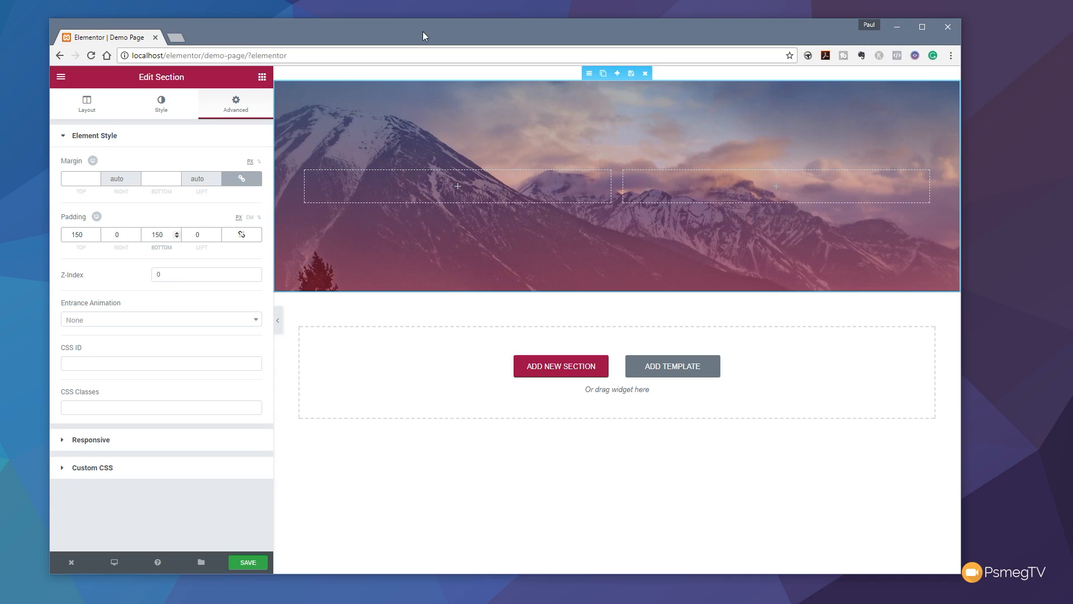
Add a right-aligned heading reading "The All New iPhone 7 from Apple" to the hero section's left column
click(262, 77)
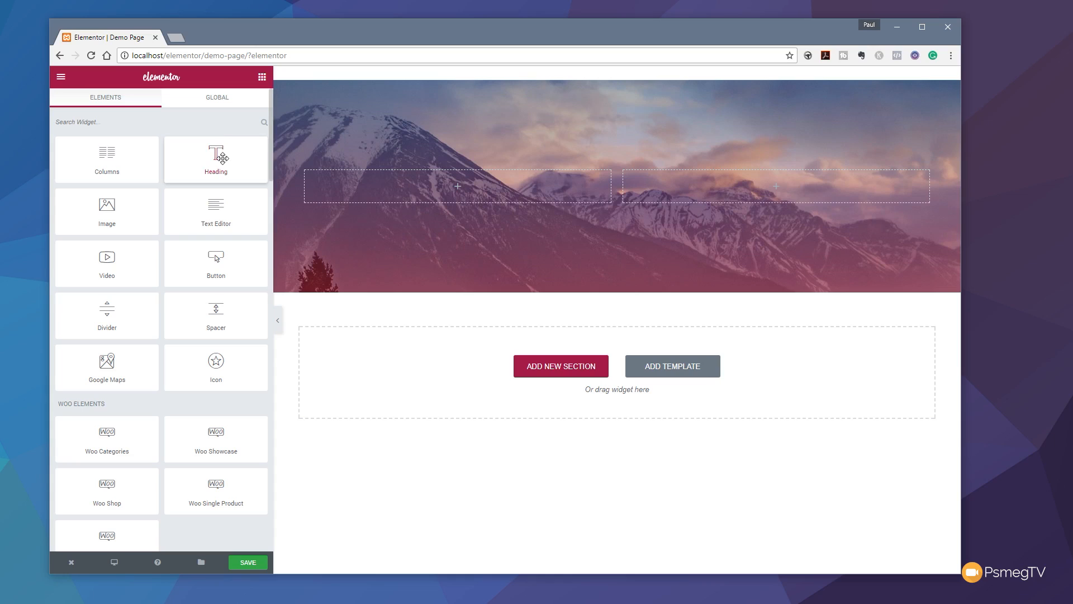
drag(223, 158, 462, 194)
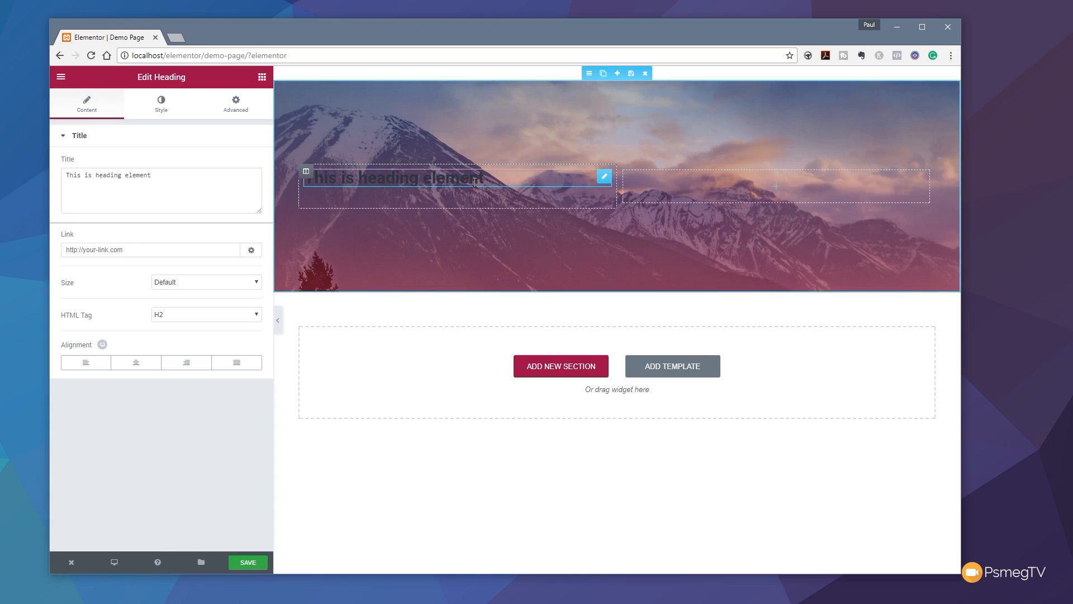
triple_click(177, 175)
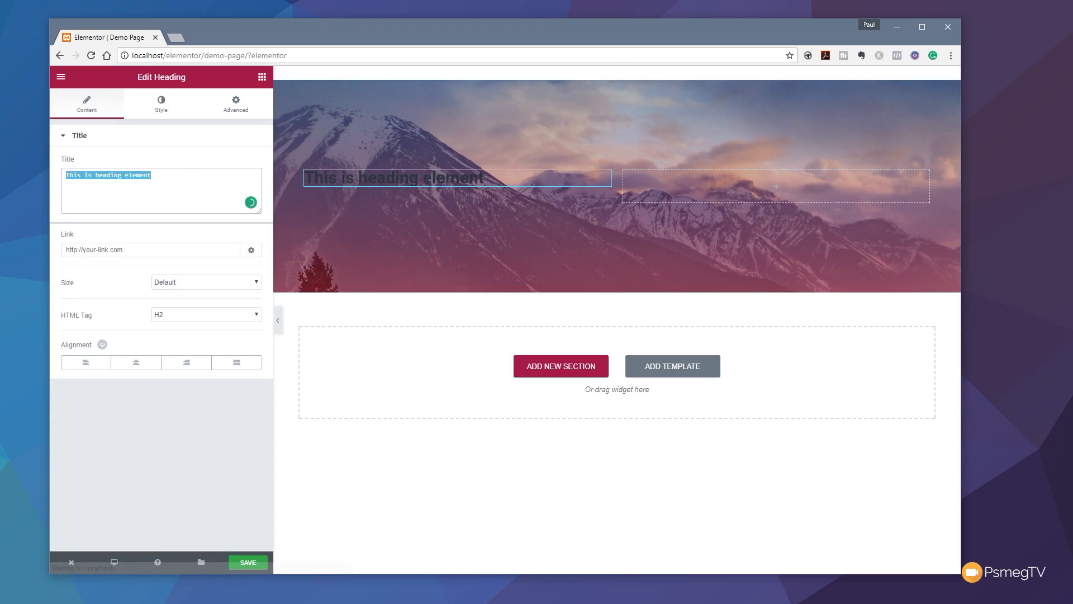
text(The All New iPhone 7 from Apple)
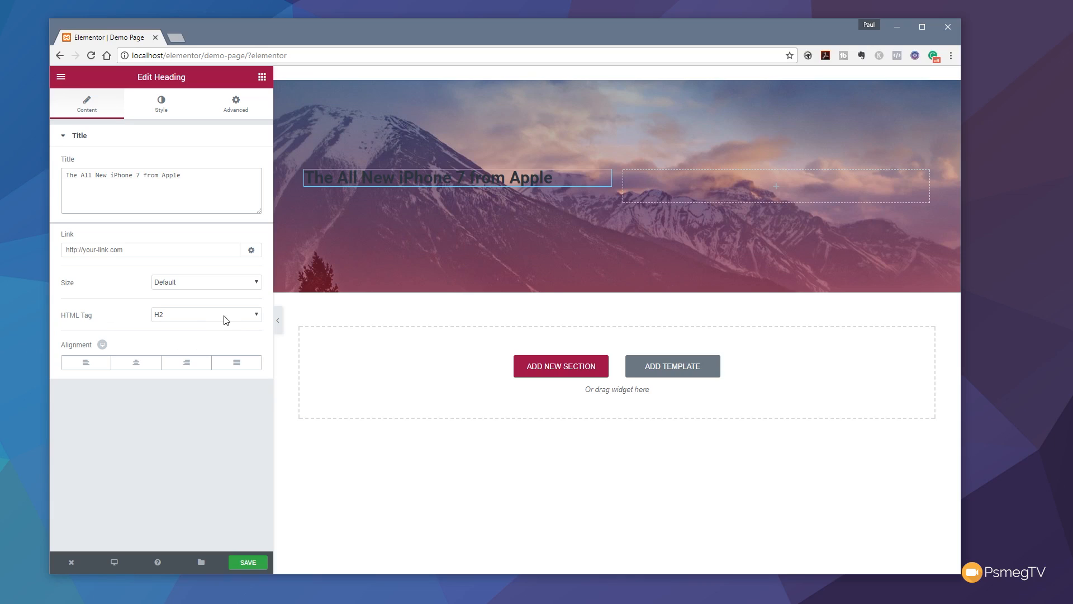
click(190, 365)
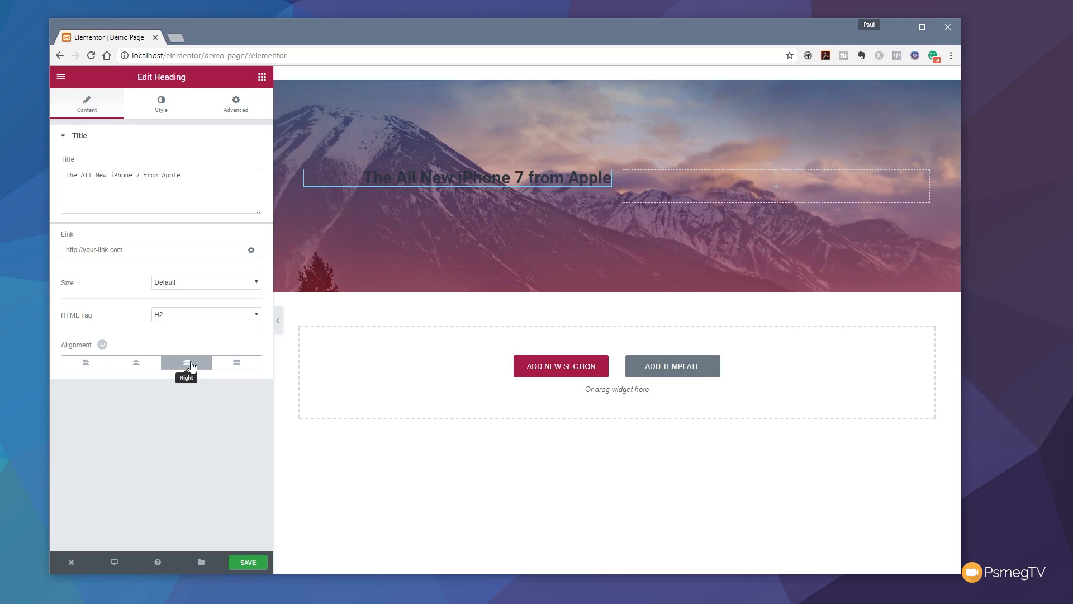
Set the heading's text color to white
click(165, 107)
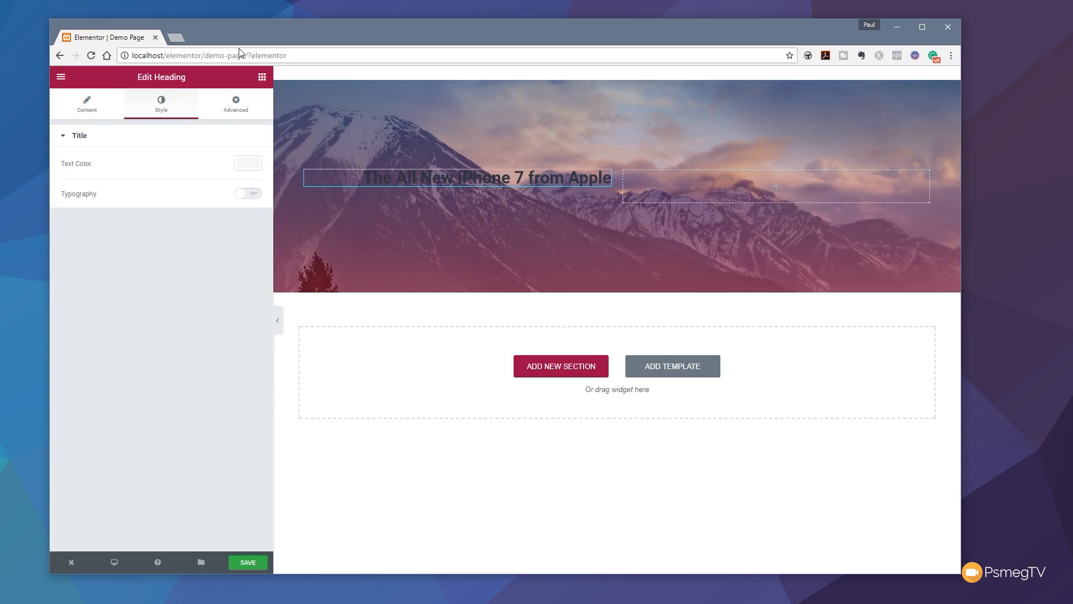
click(252, 169)
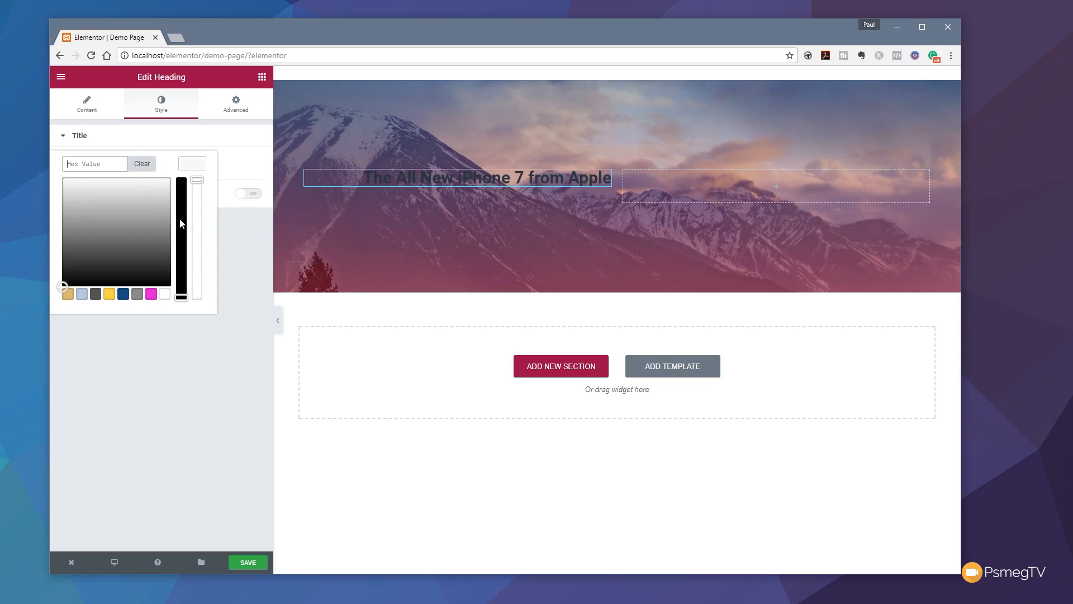
click(164, 295)
click(245, 163)
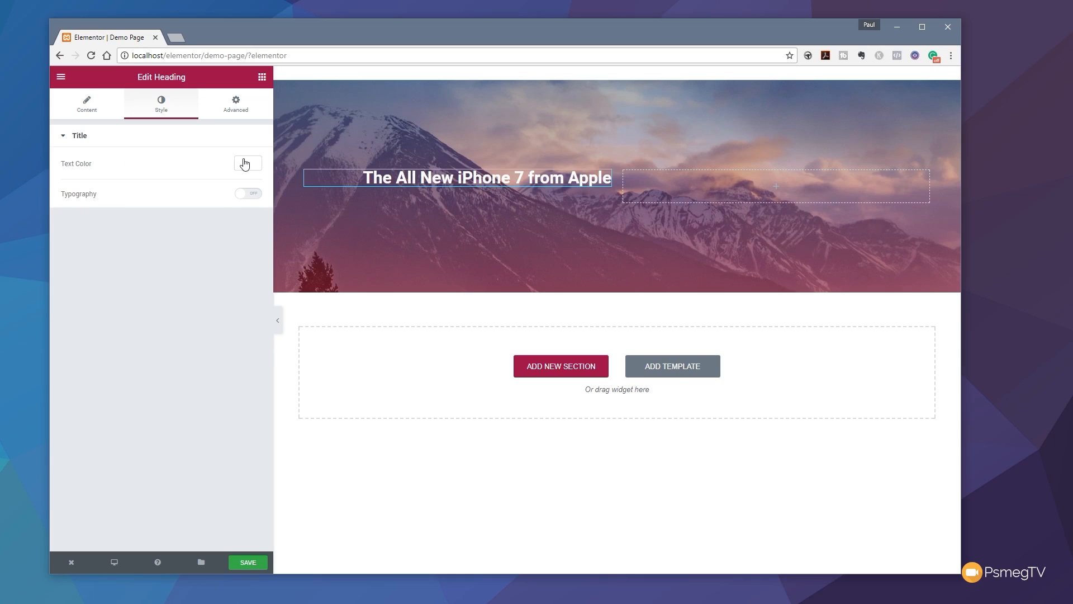
Enable custom typography for the heading with size 72 px, the Nunito family and weight 300
click(253, 194)
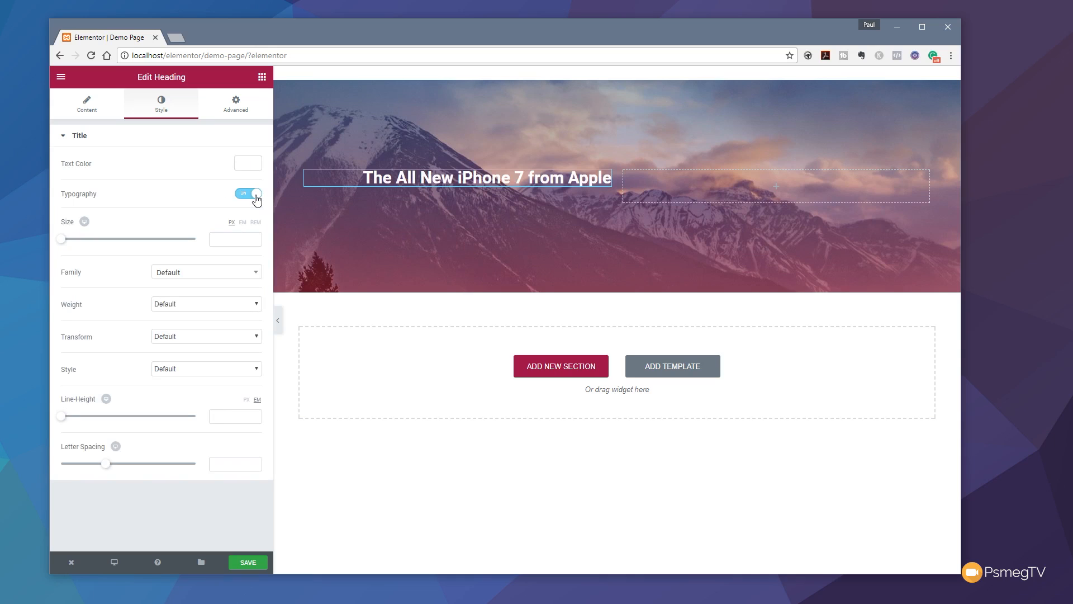
drag(61, 240, 111, 244)
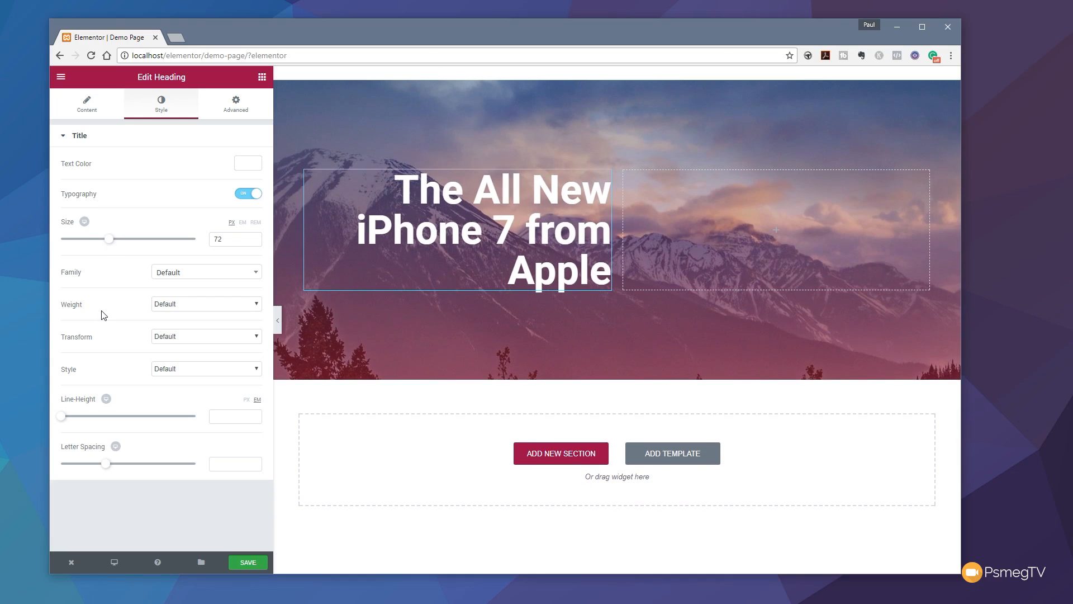
click(252, 274)
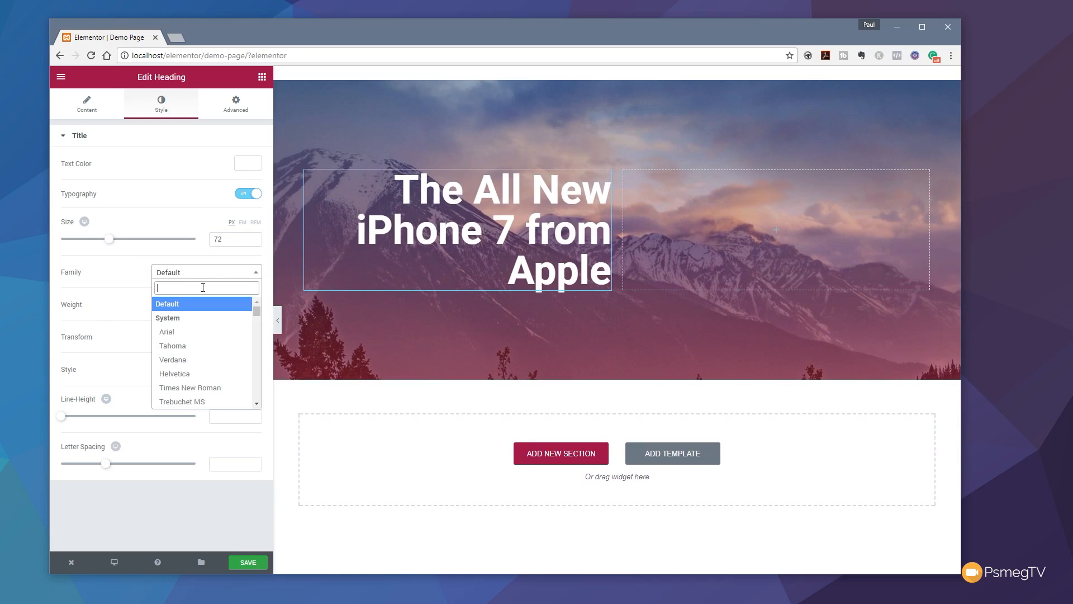
text(nunit)
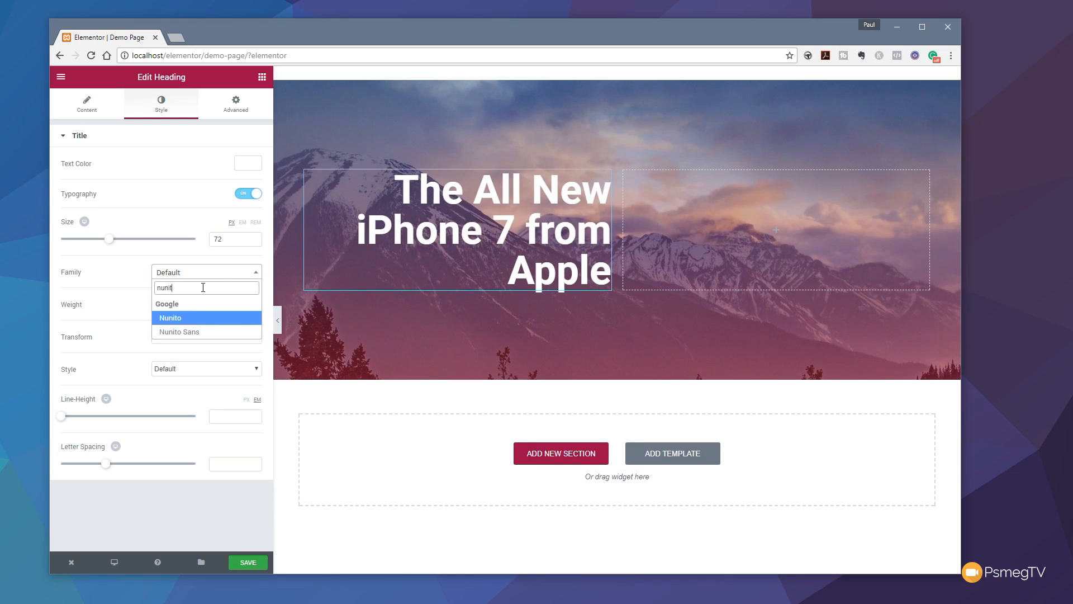
click(181, 321)
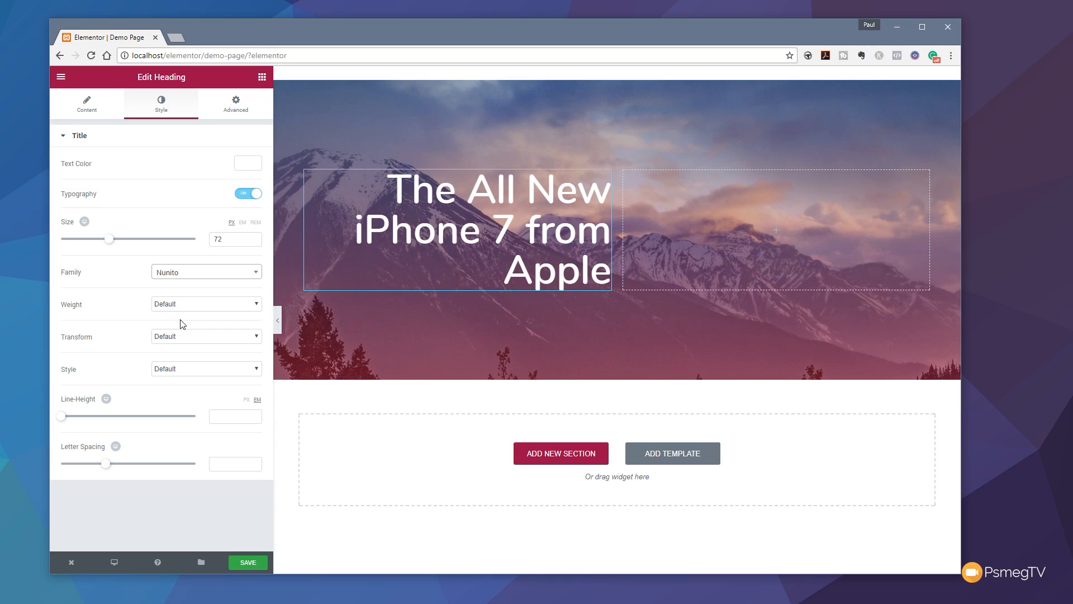
click(227, 305)
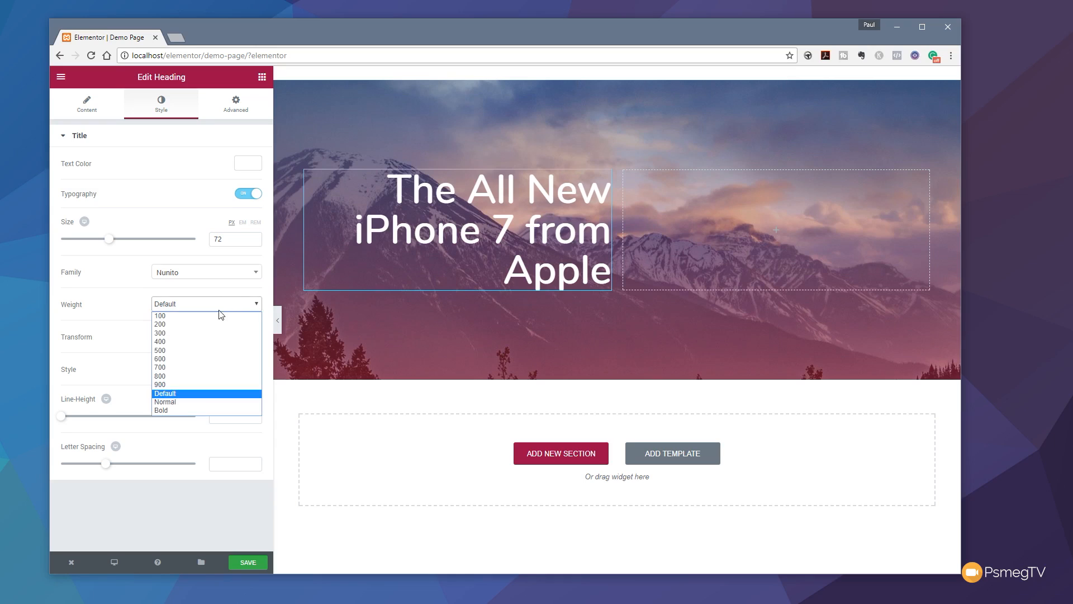
click(197, 334)
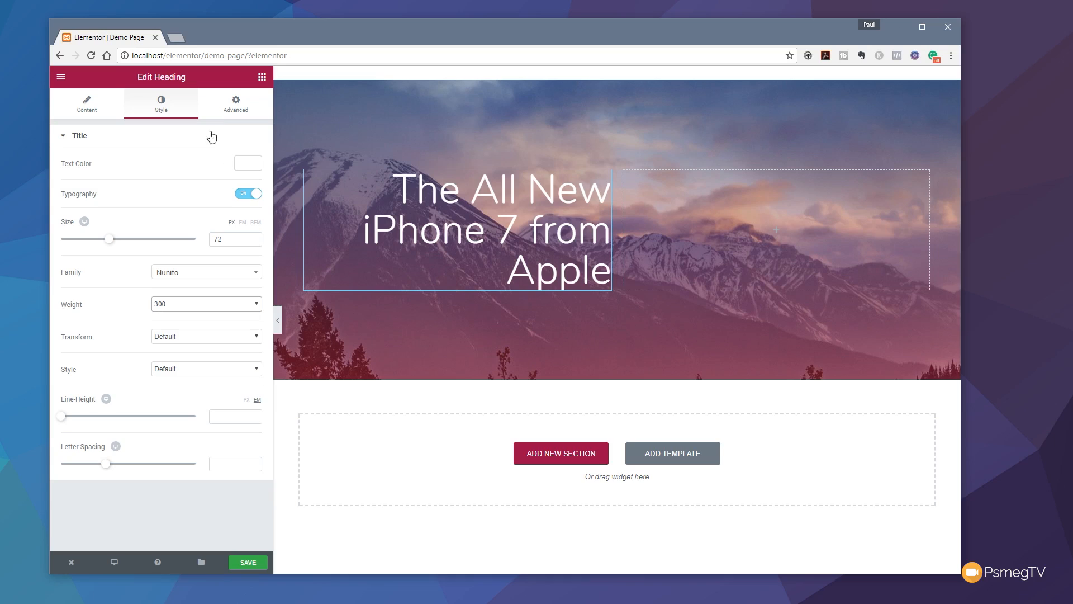
Unlink the heading's padding values and set 110 px at the top and 30 px on the right
click(237, 102)
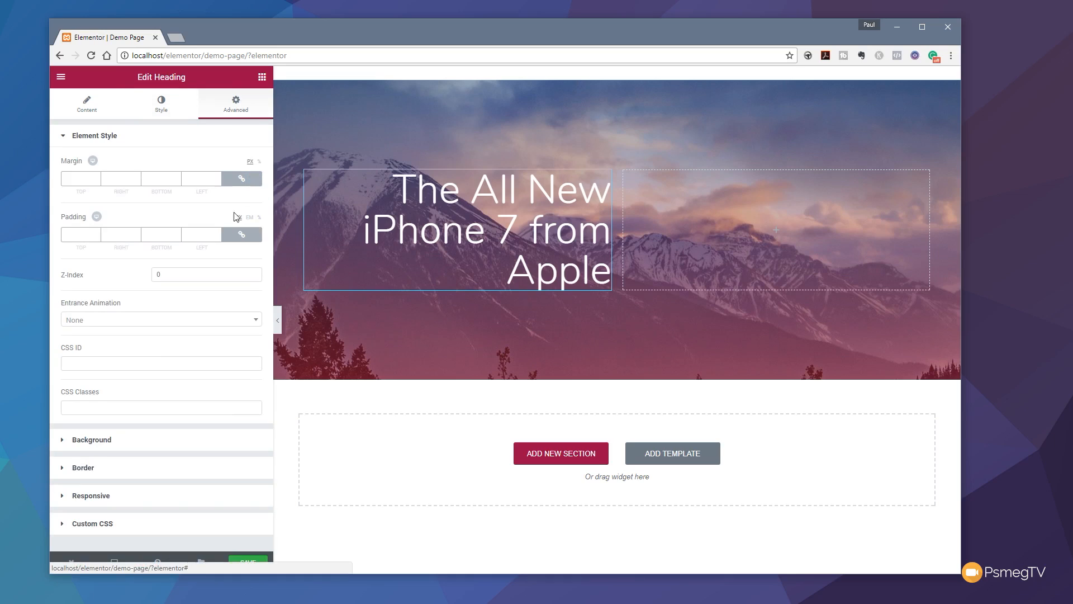
click(242, 235)
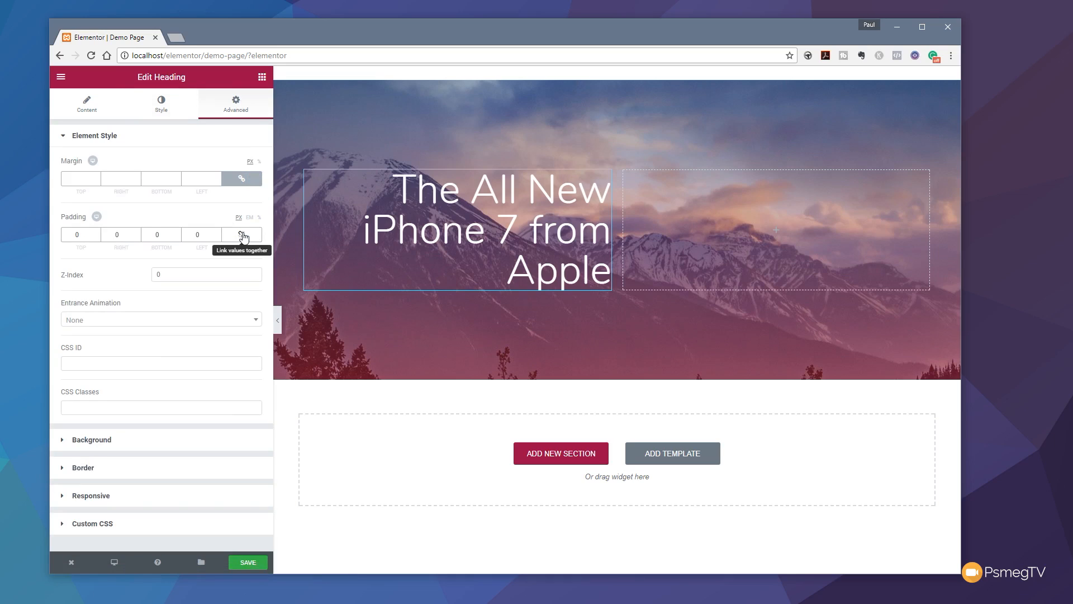
double_click(79, 235)
text(10)
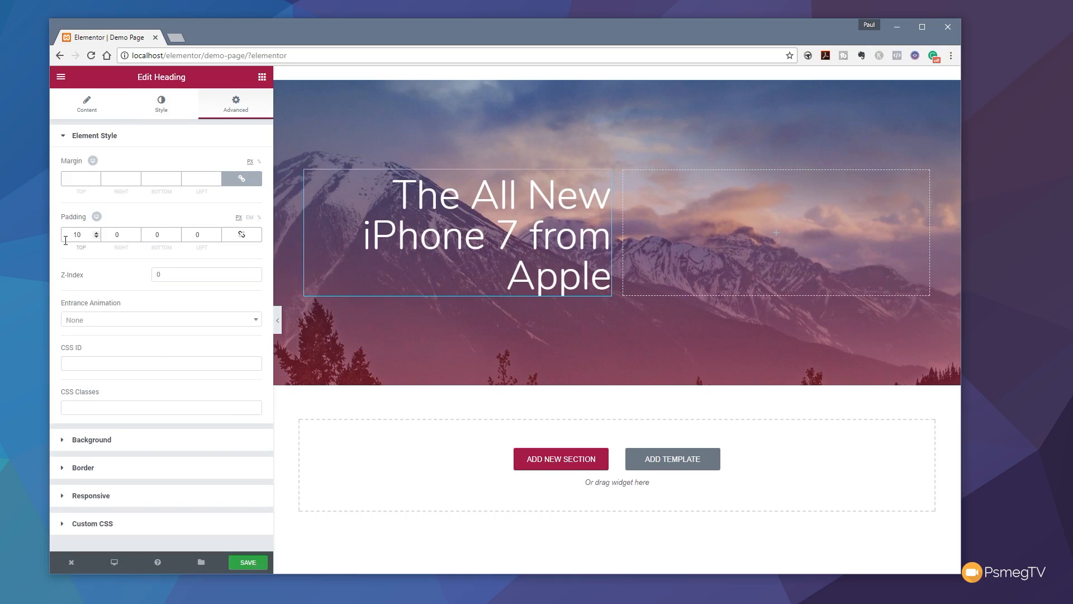
text(1)
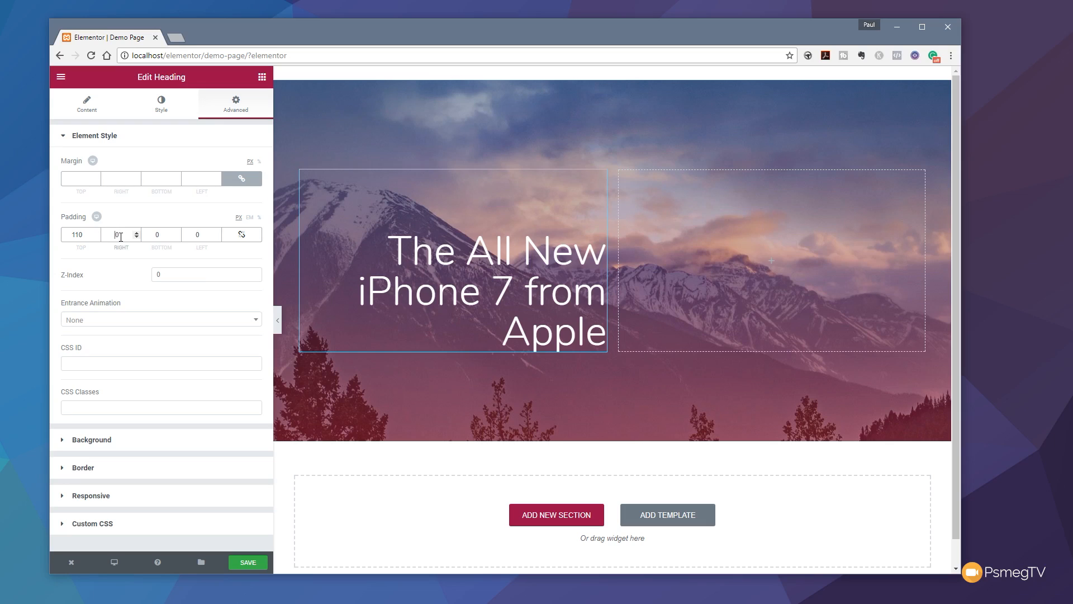
text(3)
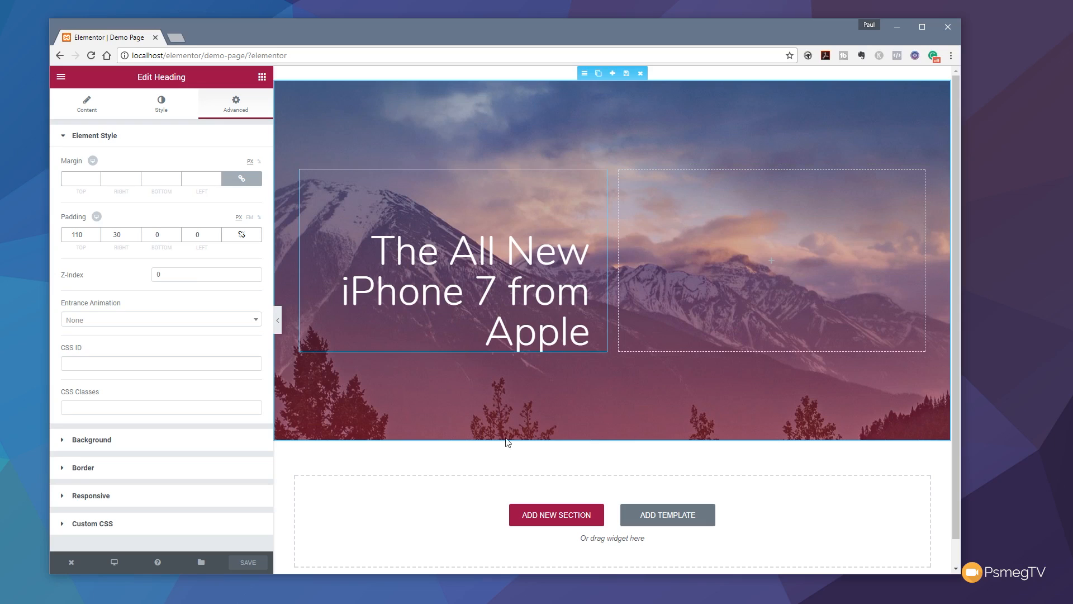
Add a new section with two equal columns below the hero section
scroll(447, 447, down, 1)
click(541, 489)
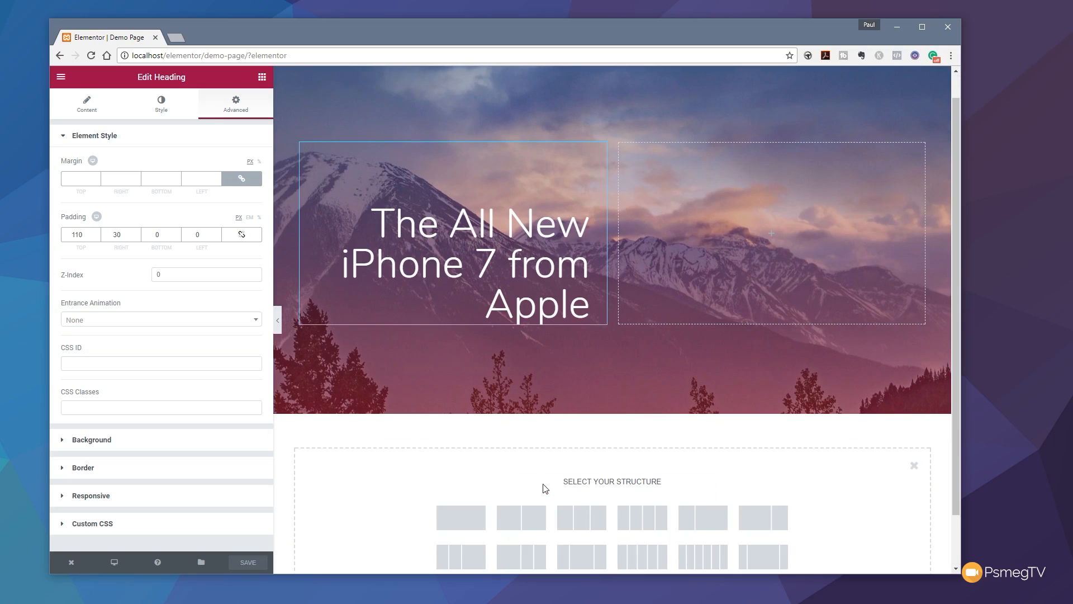
scroll(391, 487, down, 1)
click(512, 469)
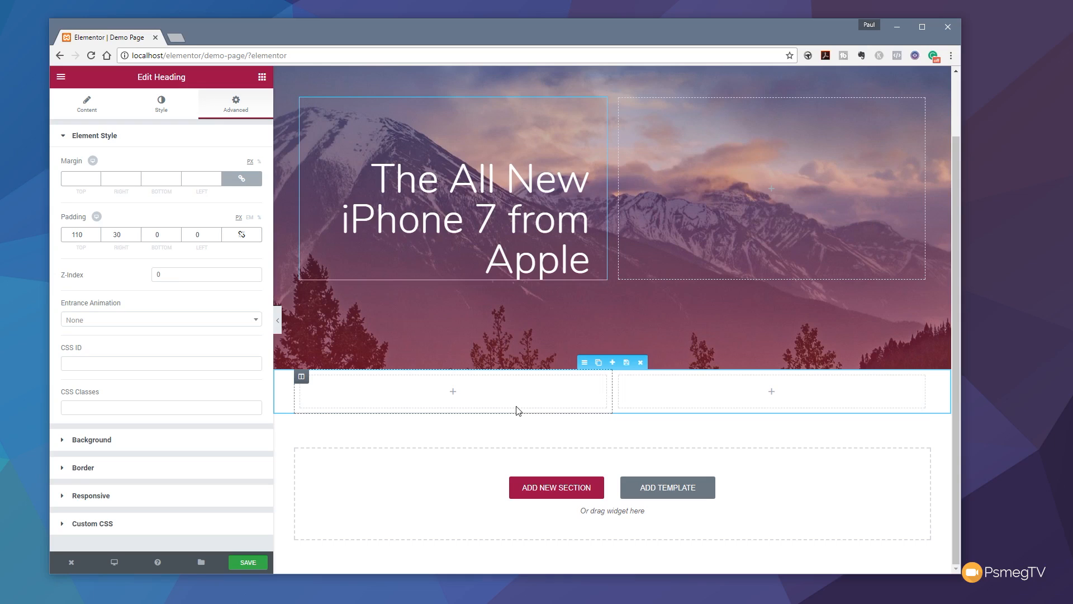
Add an image widget to the new section's right column using iPhone-7-Four-Colors-Mockup.png from the media library
click(772, 394)
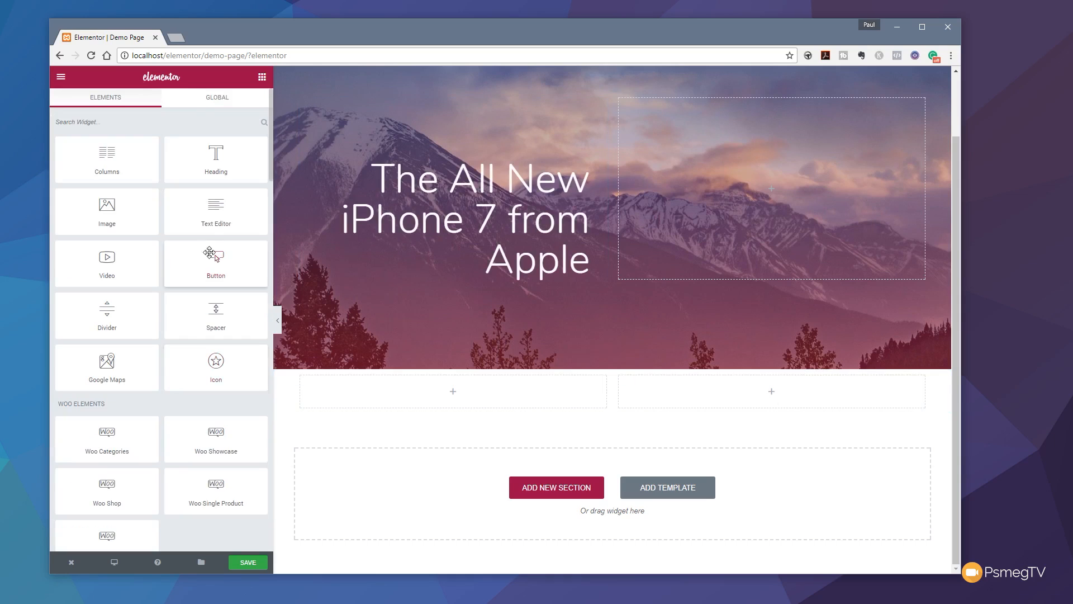
drag(104, 206, 783, 401)
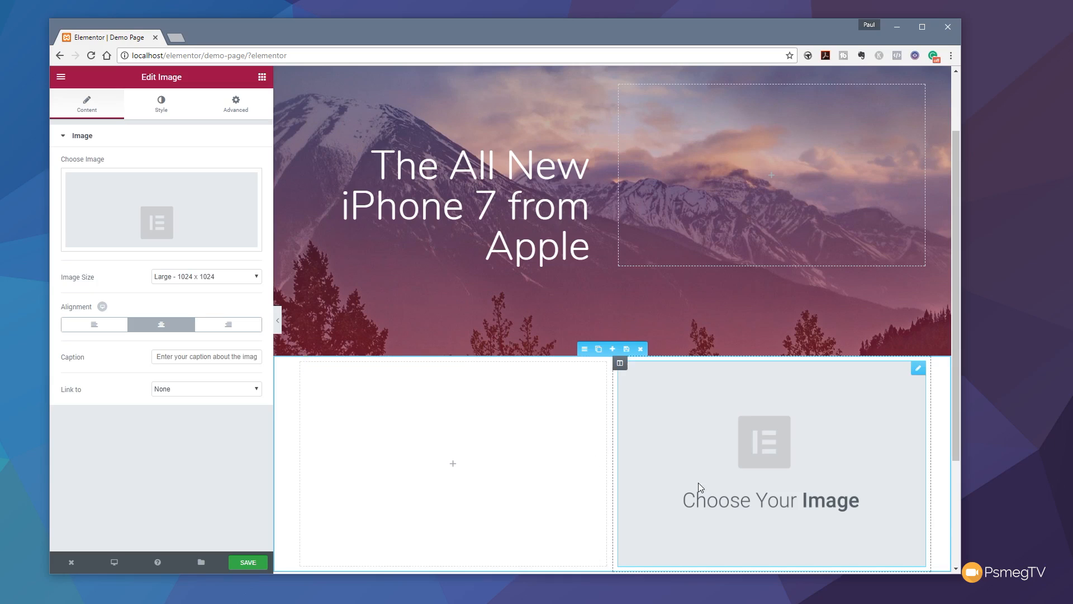
click(165, 218)
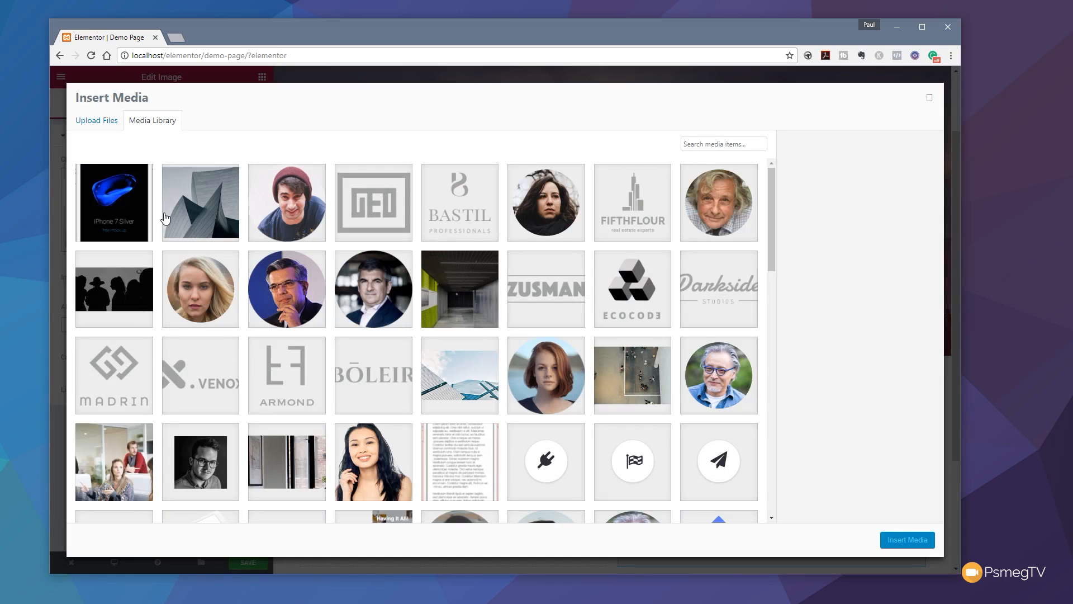
click(122, 210)
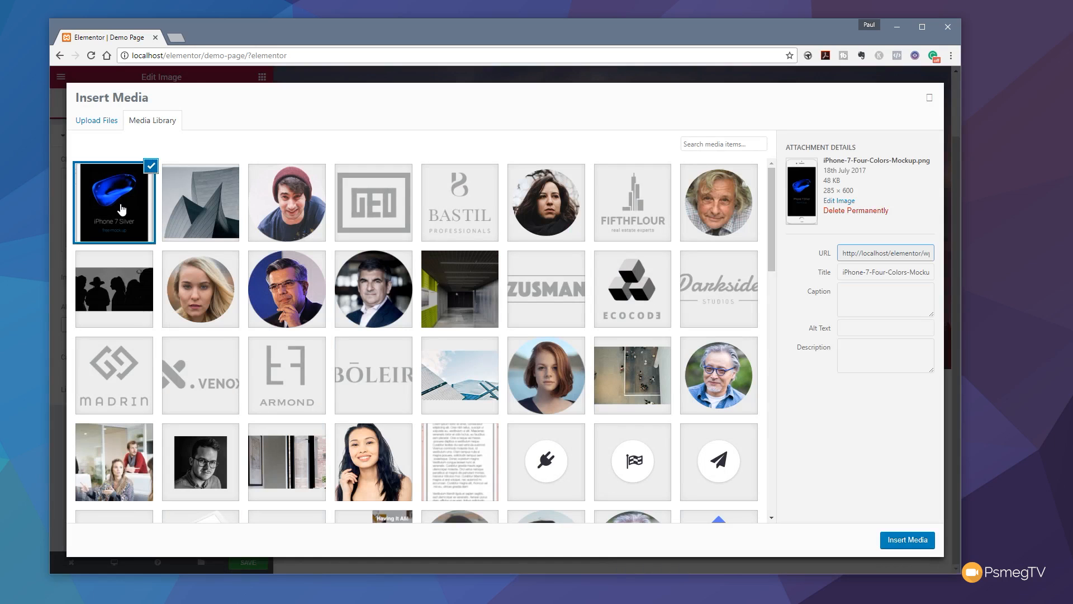
click(912, 540)
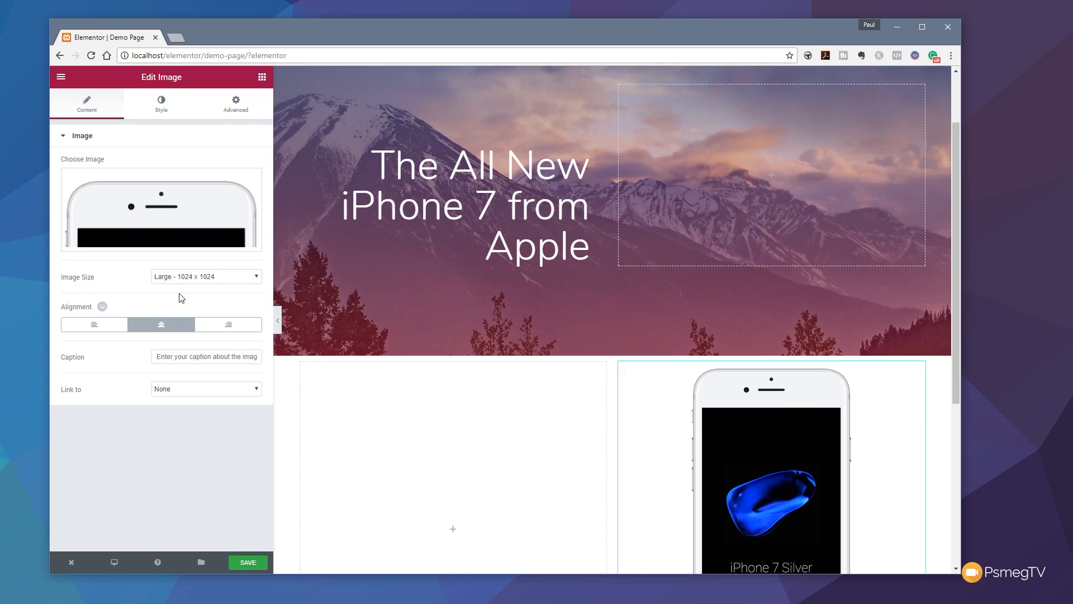
Set the phone image's top margin to -470 px with the other margins at 0, and open its style settings
click(240, 106)
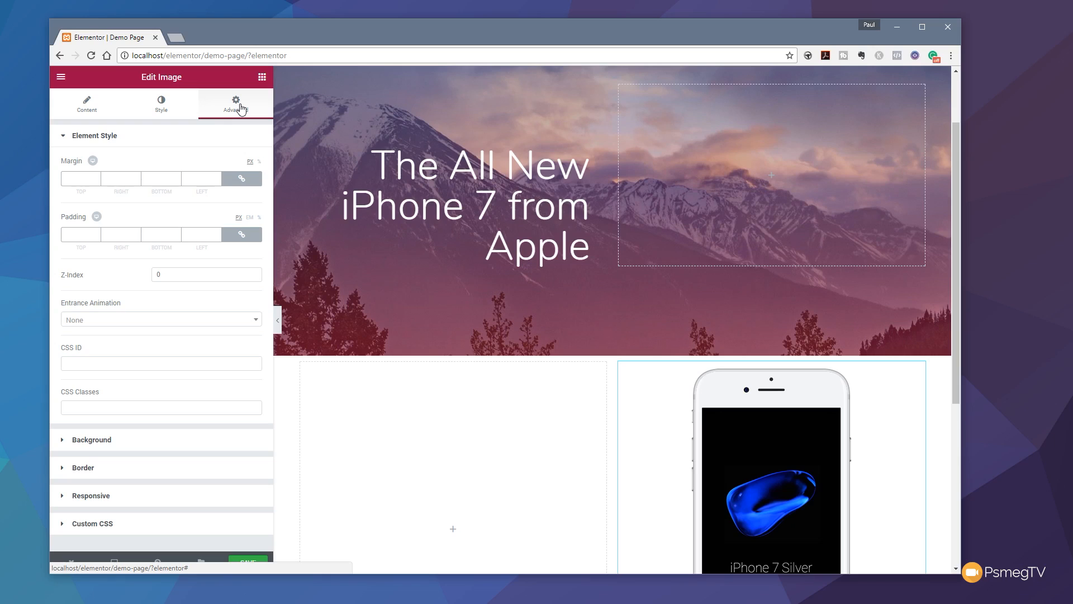
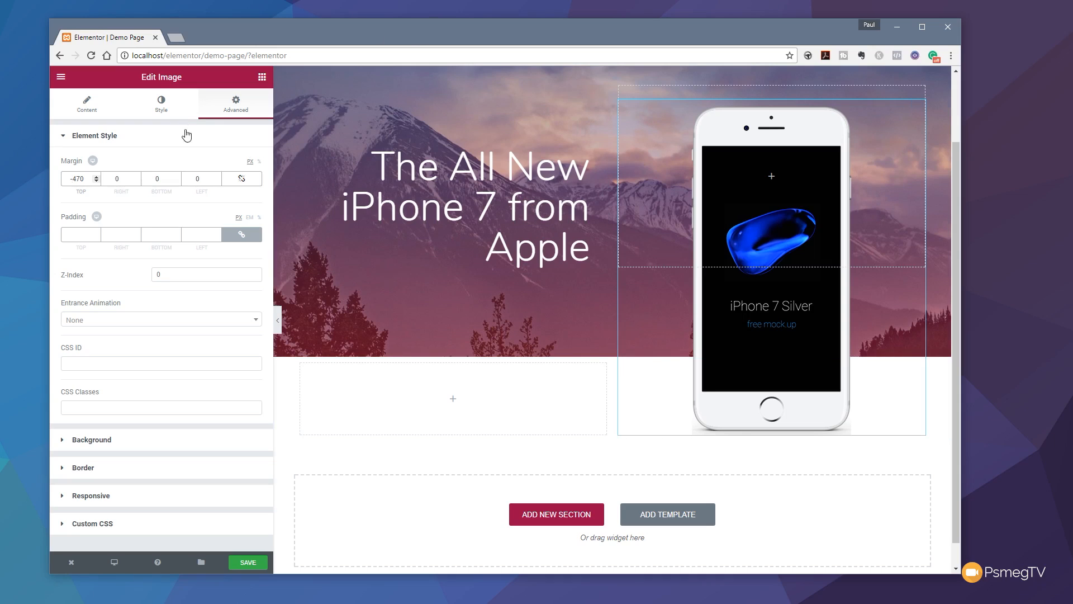
click(162, 105)
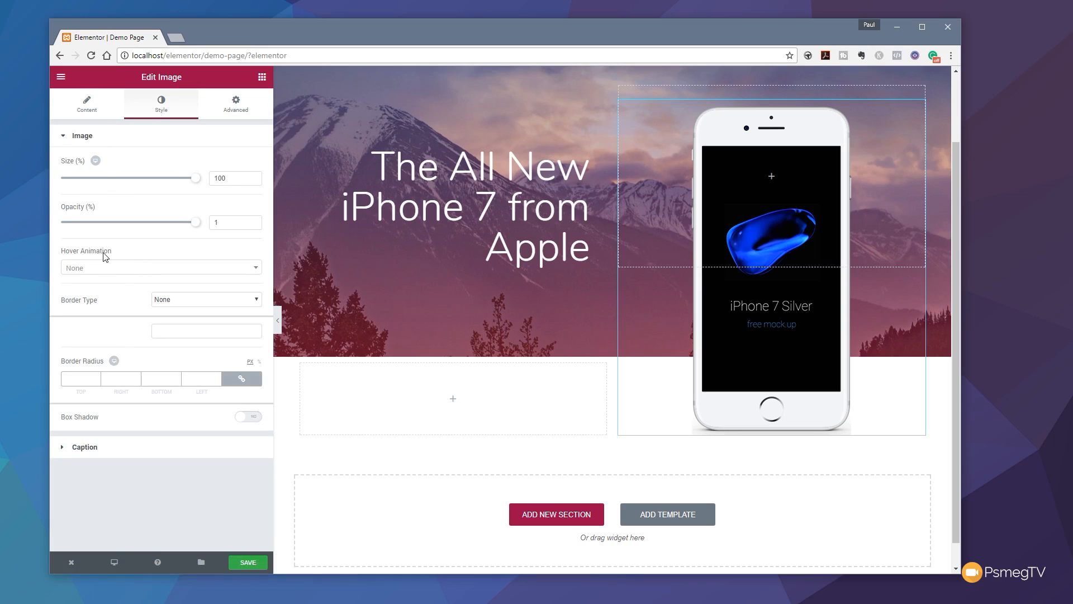
Set the phone image's hover animation to Shrink
click(256, 270)
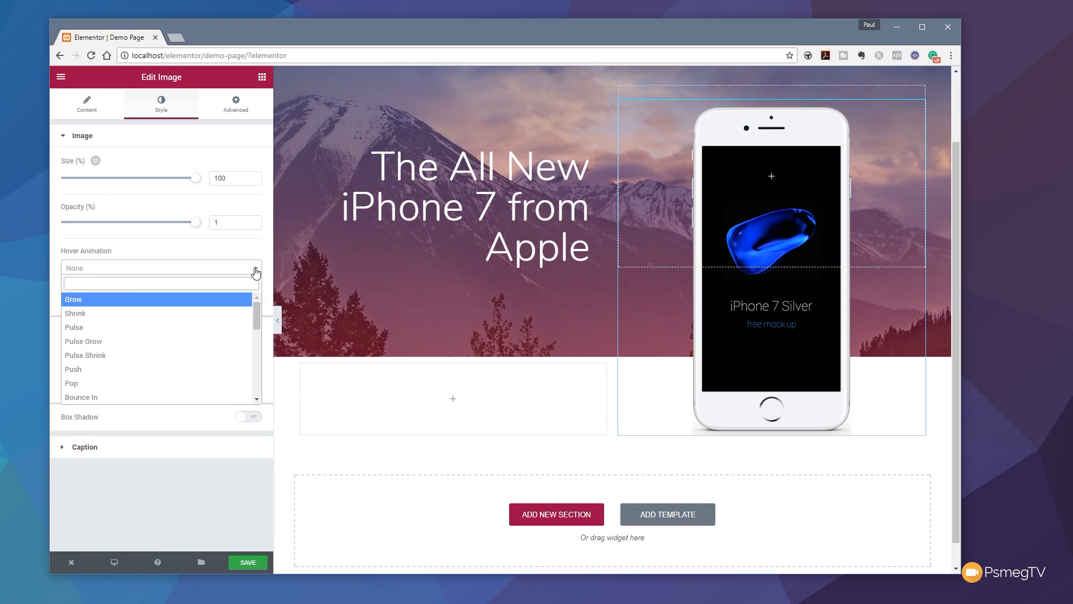
click(150, 315)
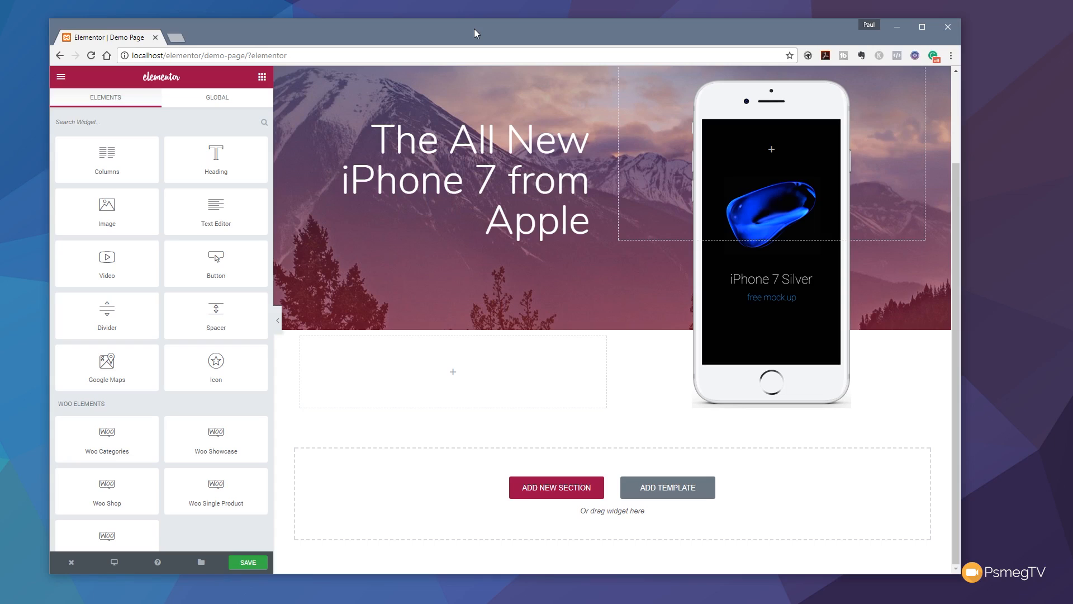
Add a two-column section below the phone image section and narrow its left column to about one third of the width
click(542, 488)
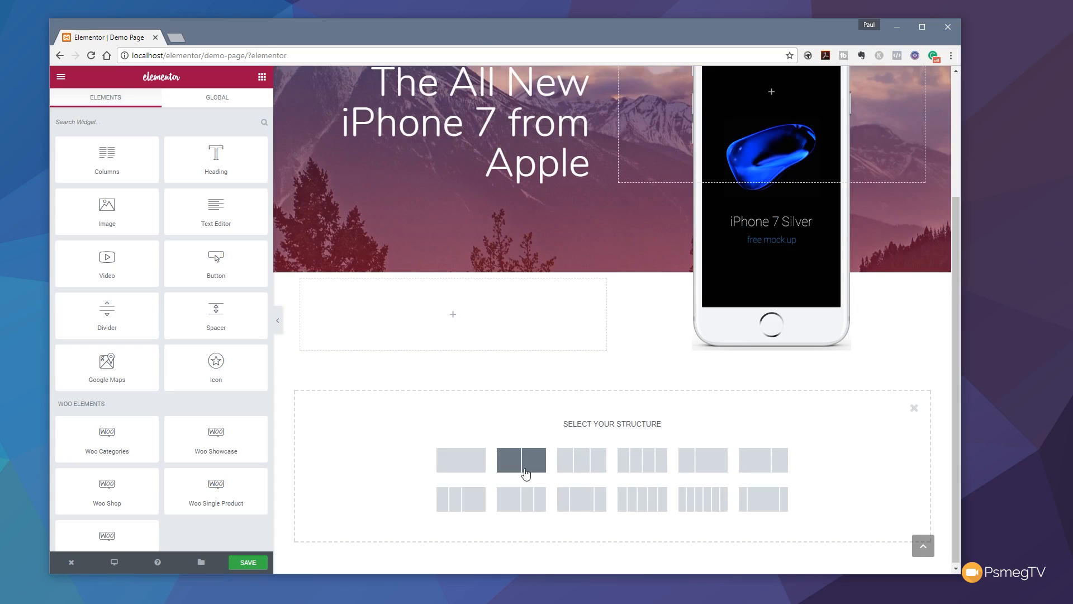
click(526, 473)
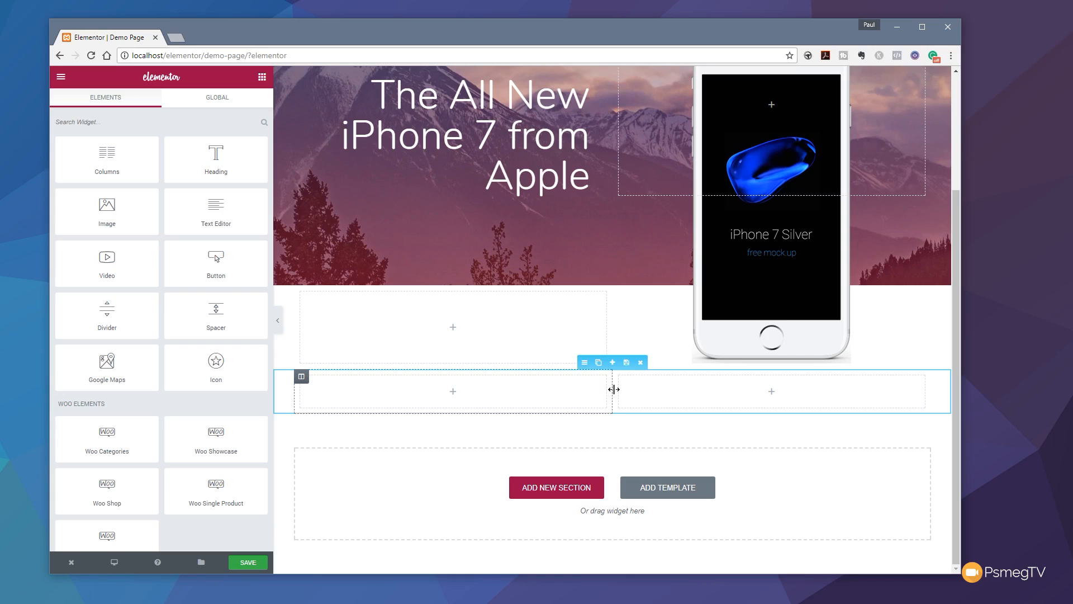
drag(611, 389, 507, 393)
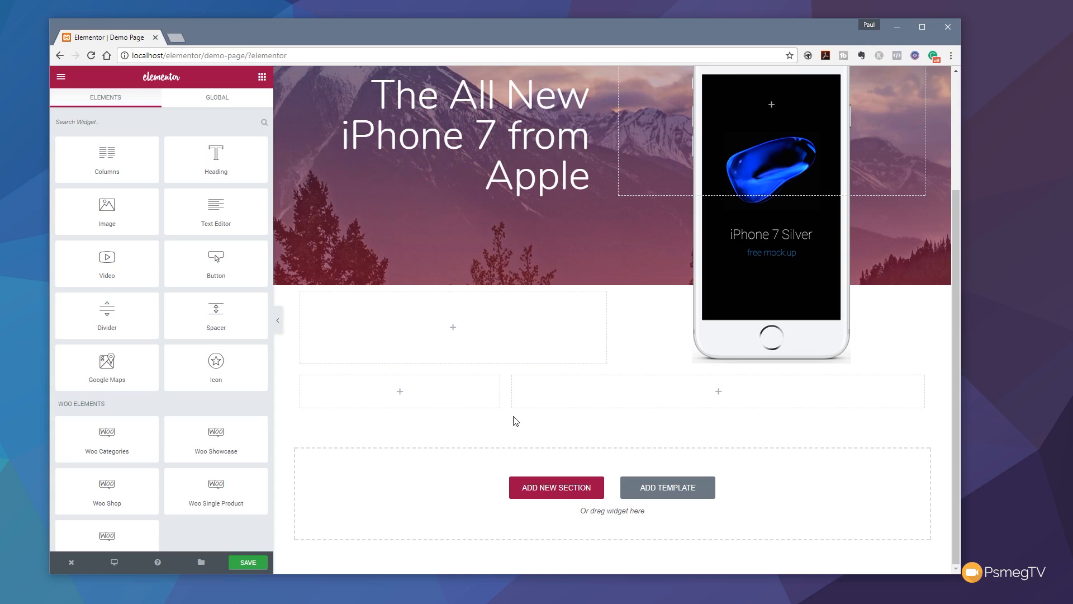
Add another section with three equal columns at the end of the page
click(557, 487)
scroll(643, 475, down, 1)
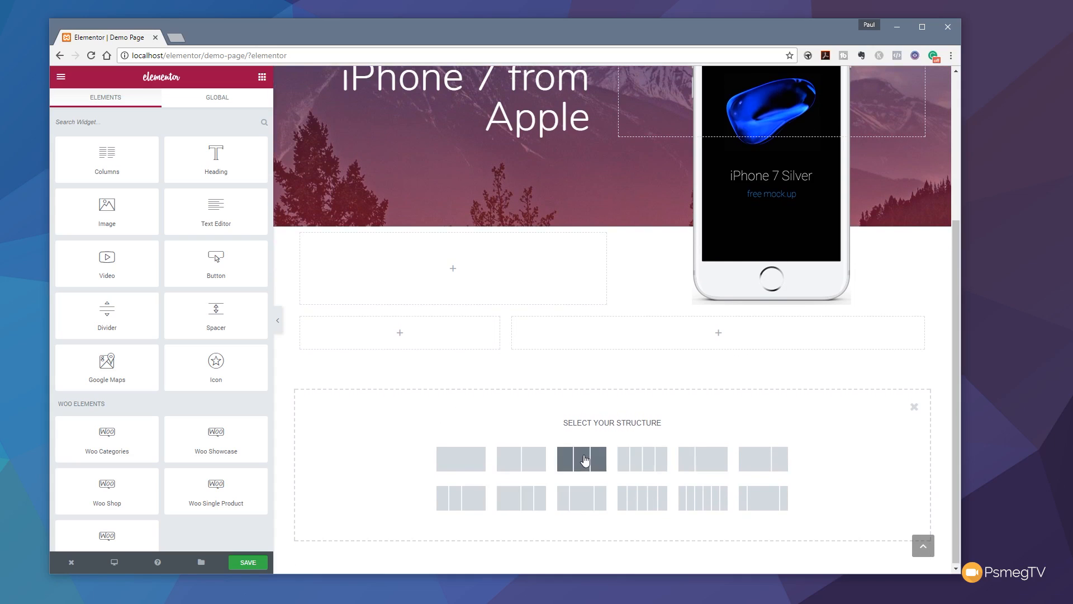
click(584, 460)
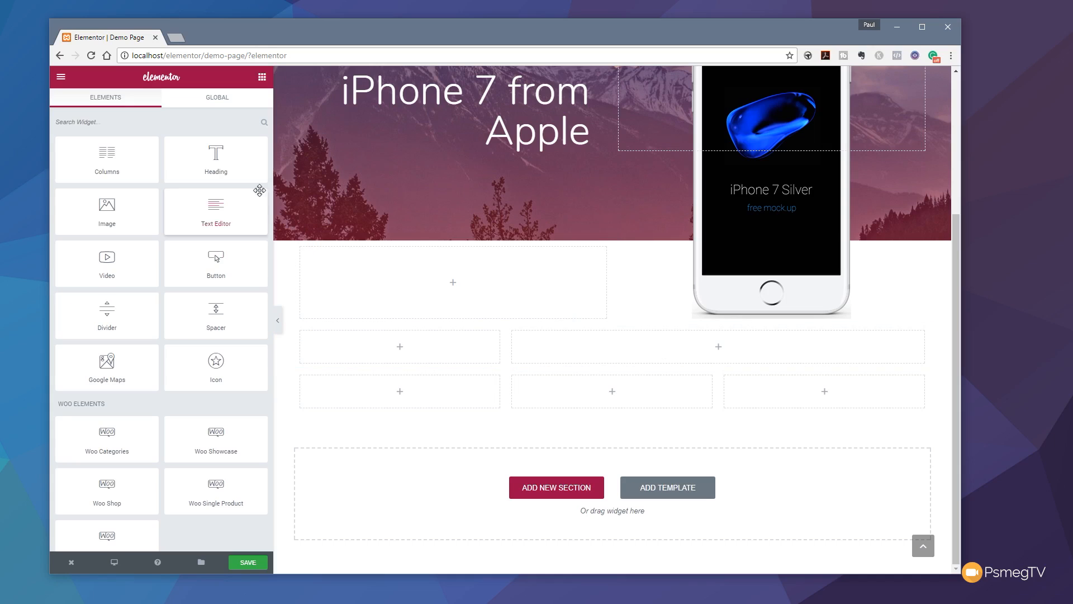
Place a heading widget in the wide right column of the two-column section above and title it "Article Heading"
drag(225, 161, 631, 360)
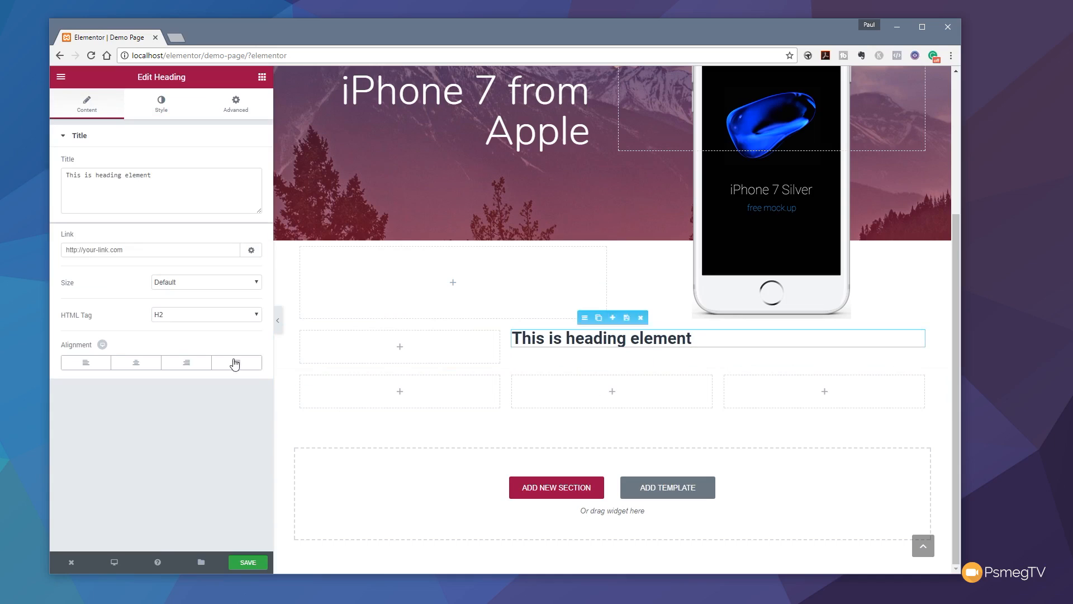
drag(174, 177, 0, 167)
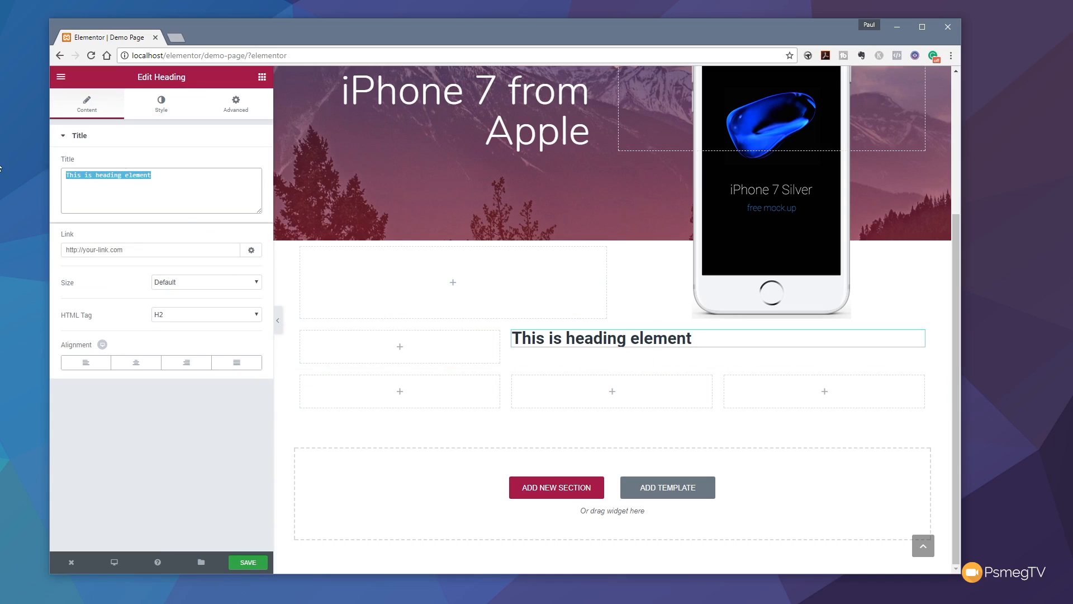
text(Artic)
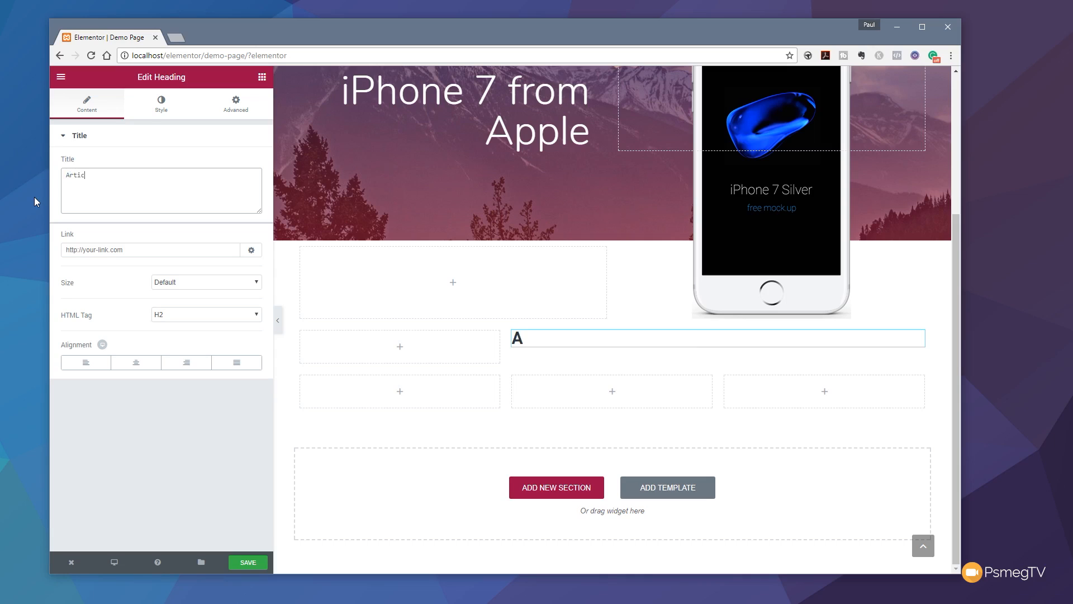
text(le HEading)
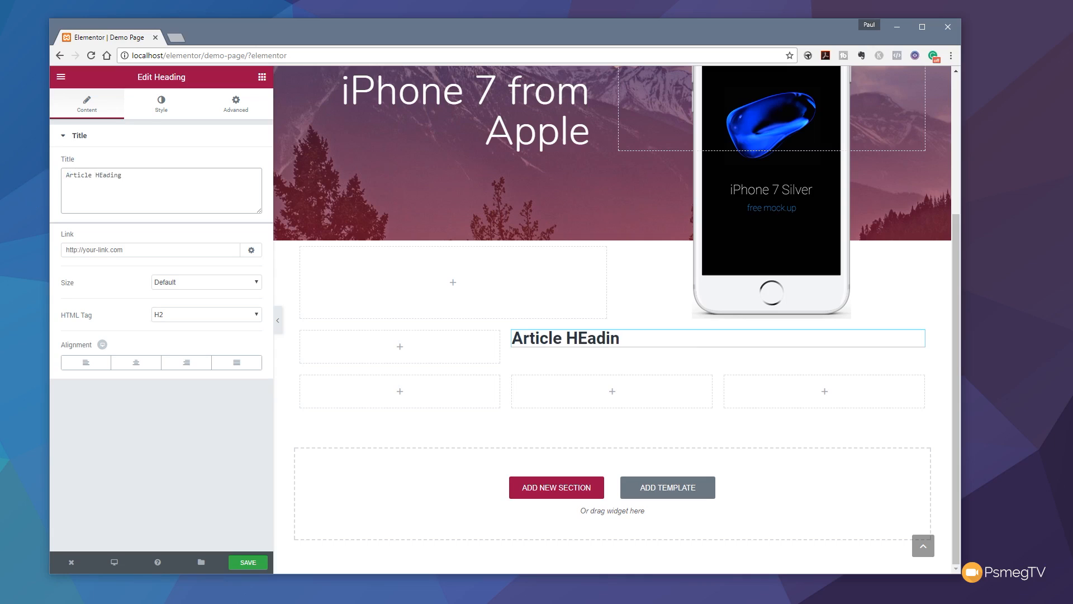
key(Left)
key(Left)
key(Left)
key(Left)
key(Left)
key(BackSpace)
text(e)
click(157, 174)
Enable custom typography for the article heading with the Nunito font, weight 300 and a size of 80 px
click(172, 109)
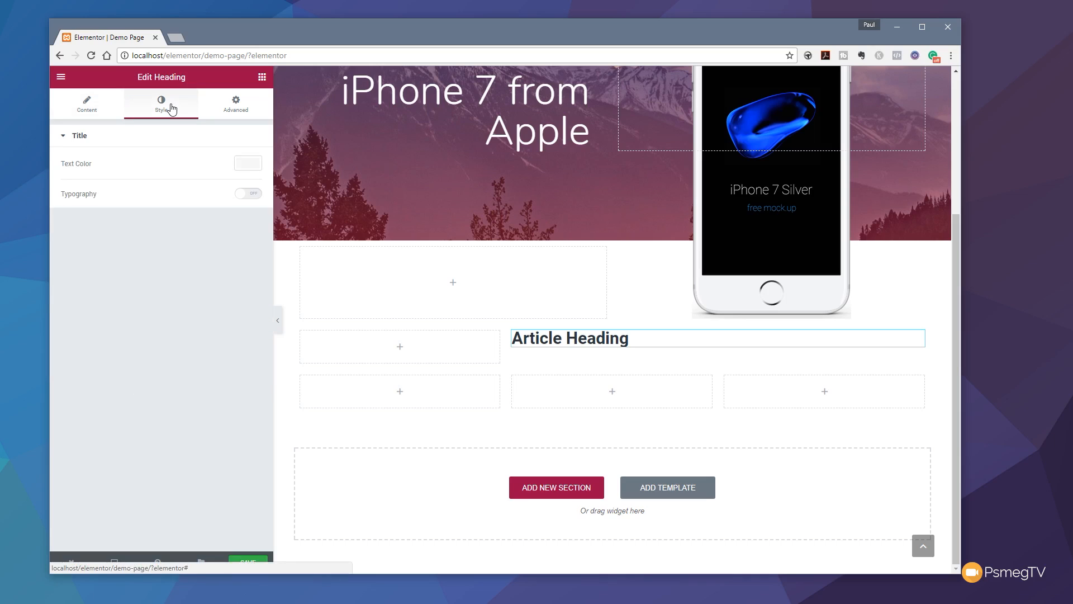
click(249, 193)
click(198, 279)
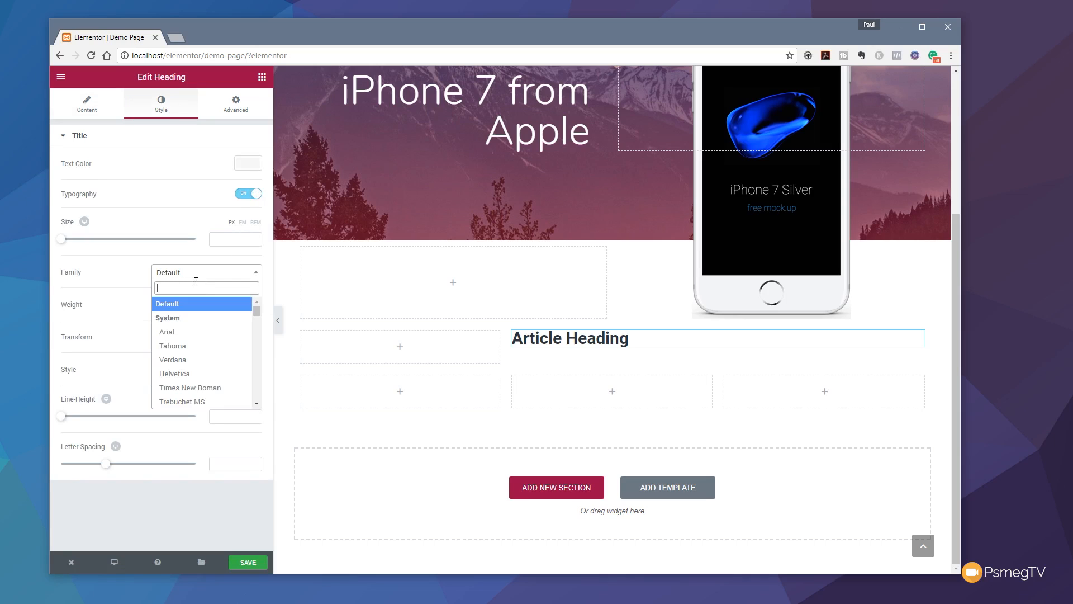
text(nuni)
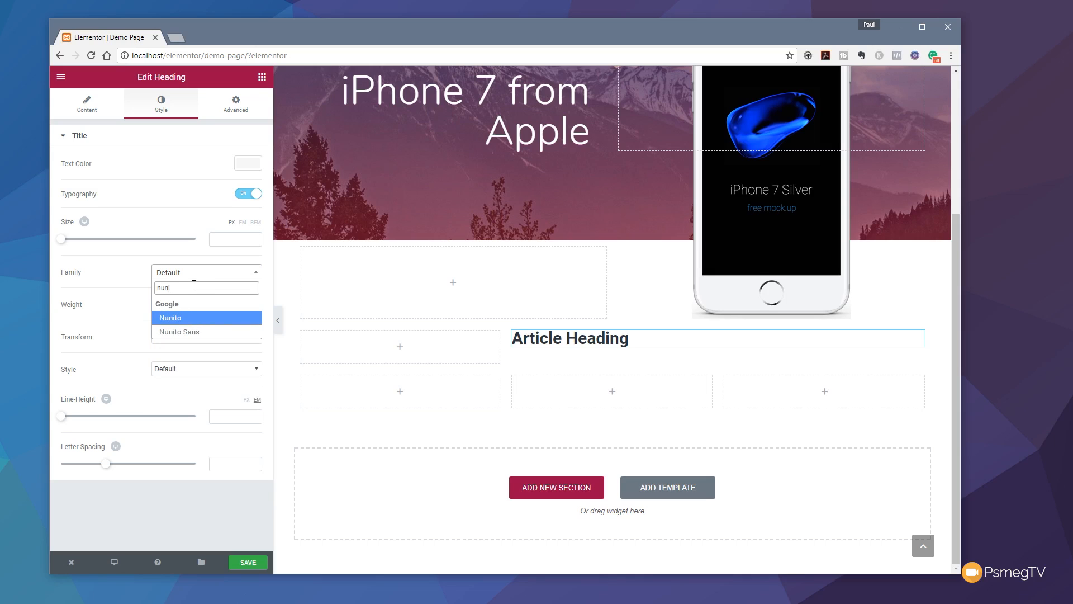
click(236, 314)
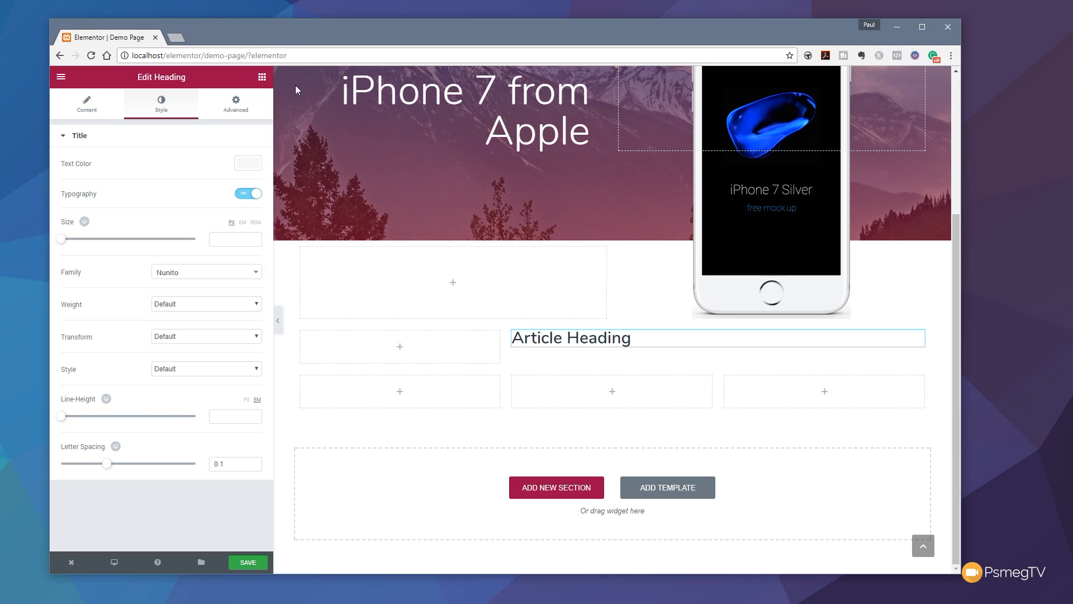
click(257, 304)
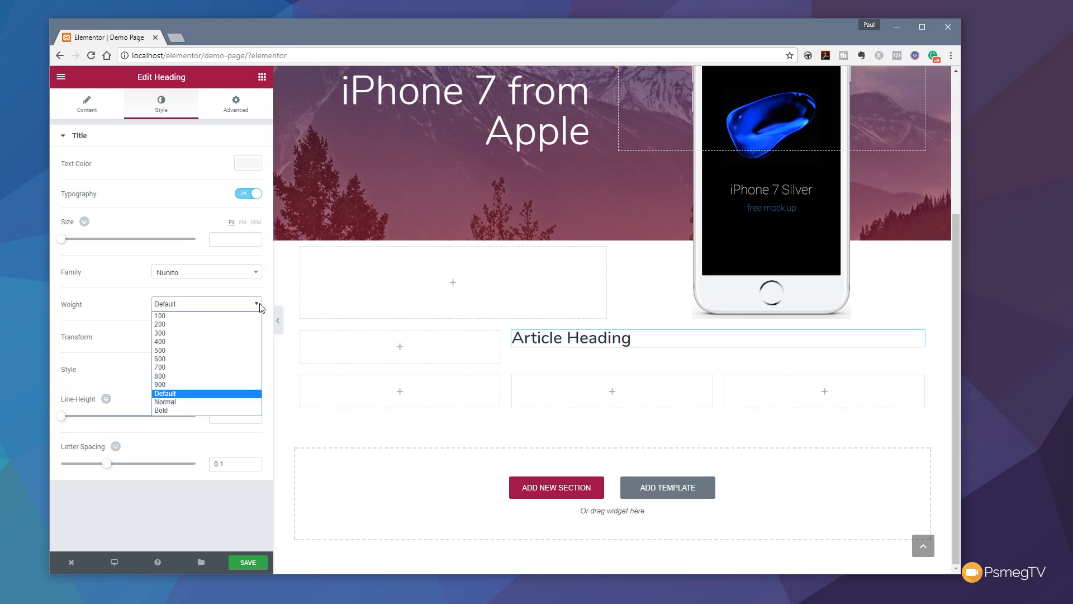
click(188, 333)
drag(65, 241, 118, 239)
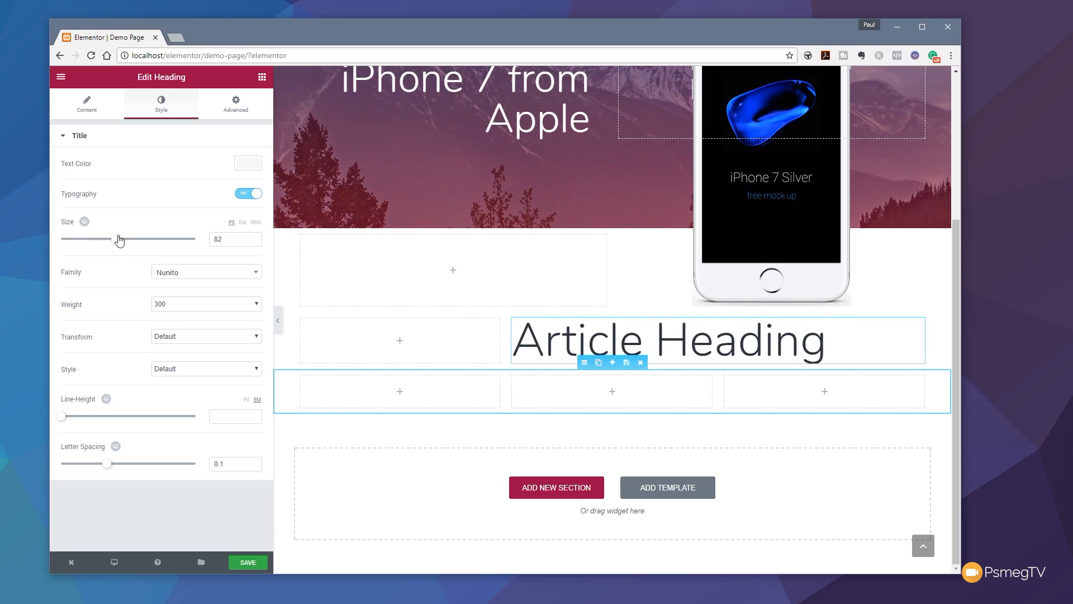
drag(119, 239, 115, 240)
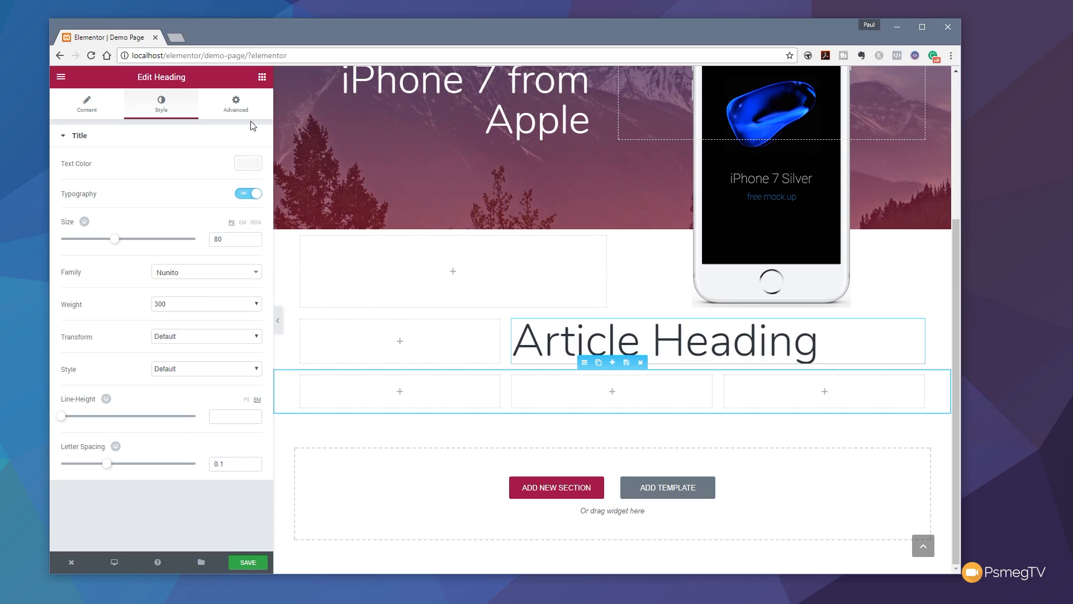
Give the article heading a 1 px dotted border on all sides in light grey #dbdbdb, with unlinked border radius values of 0
click(237, 106)
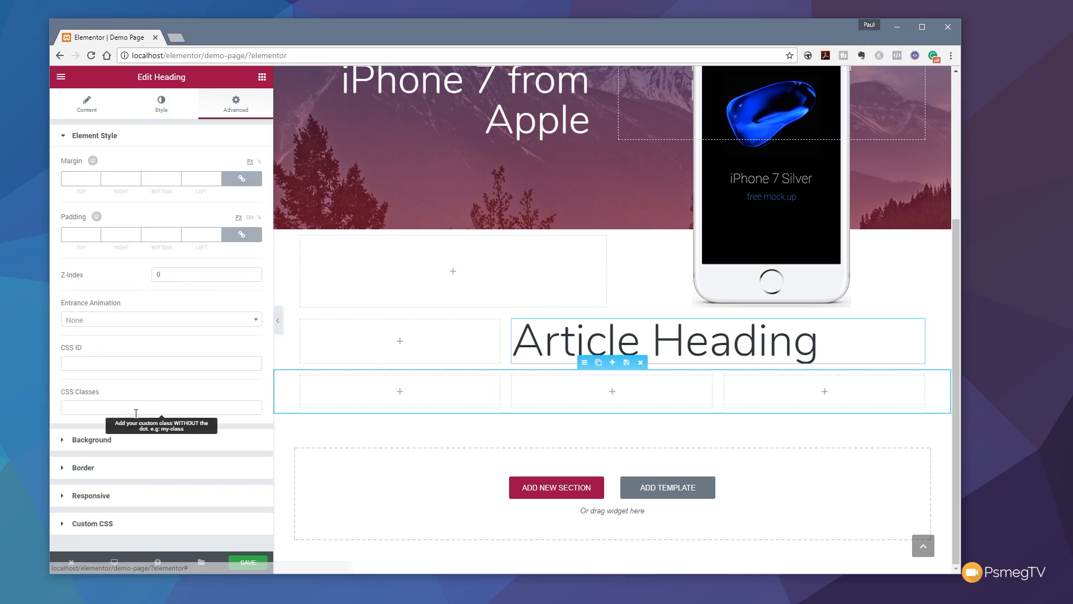
click(93, 467)
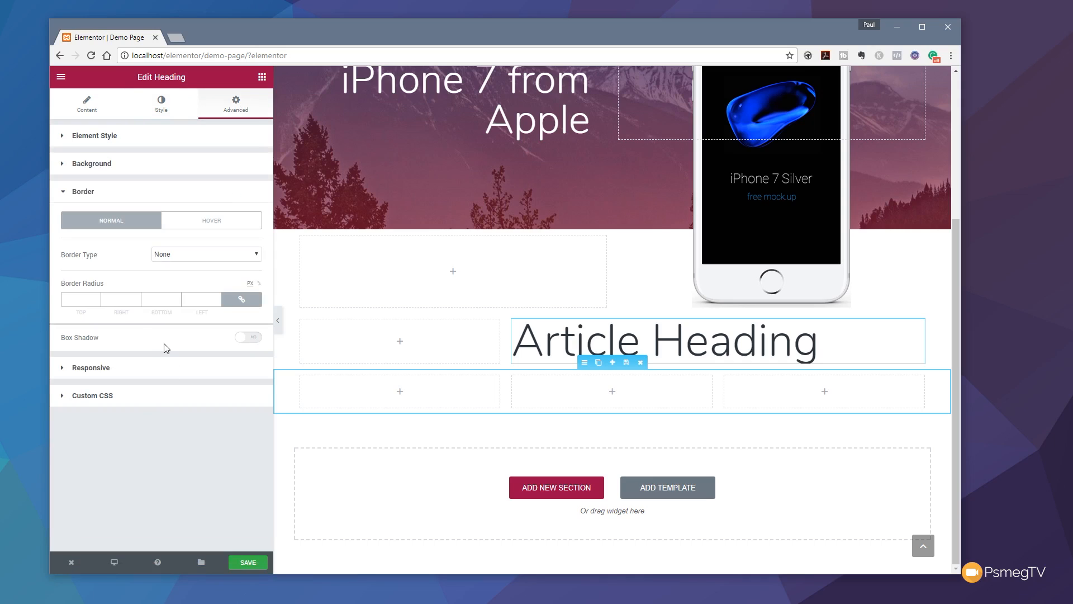
click(231, 302)
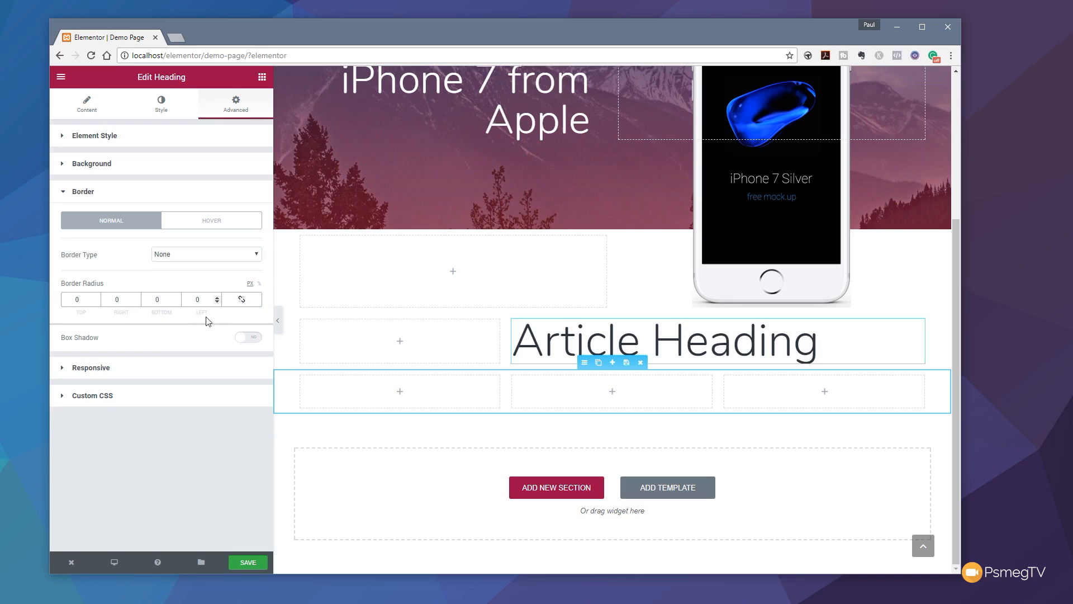
click(197, 253)
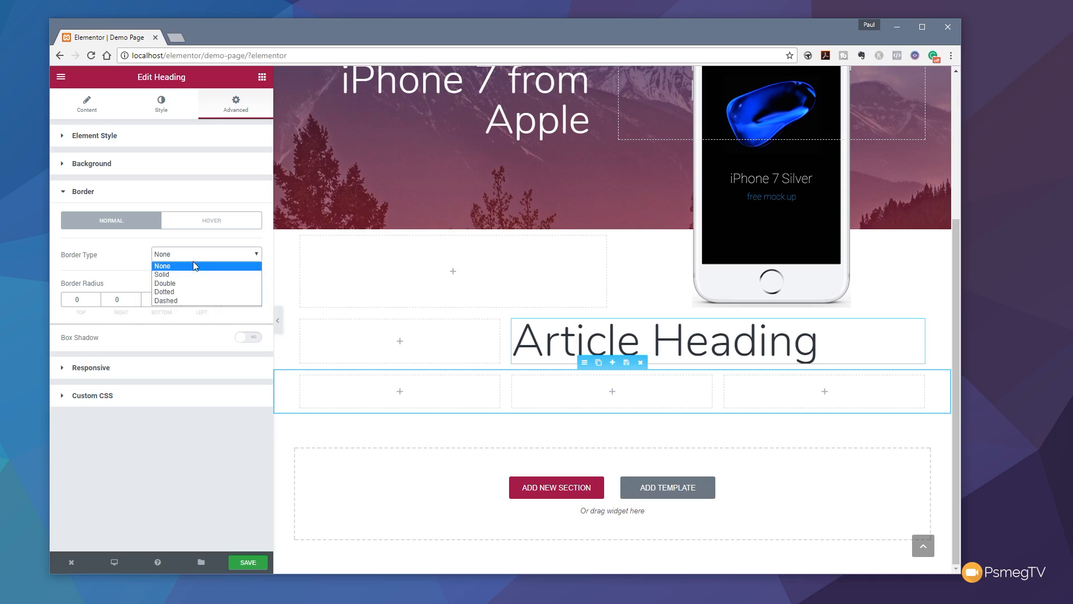
click(188, 292)
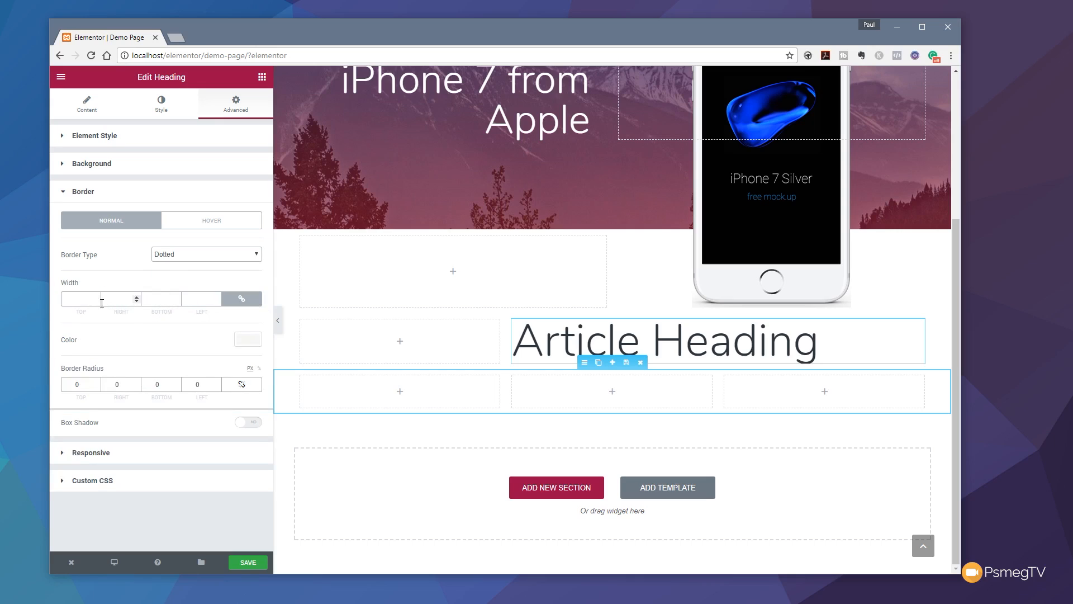
click(151, 303)
text(1)
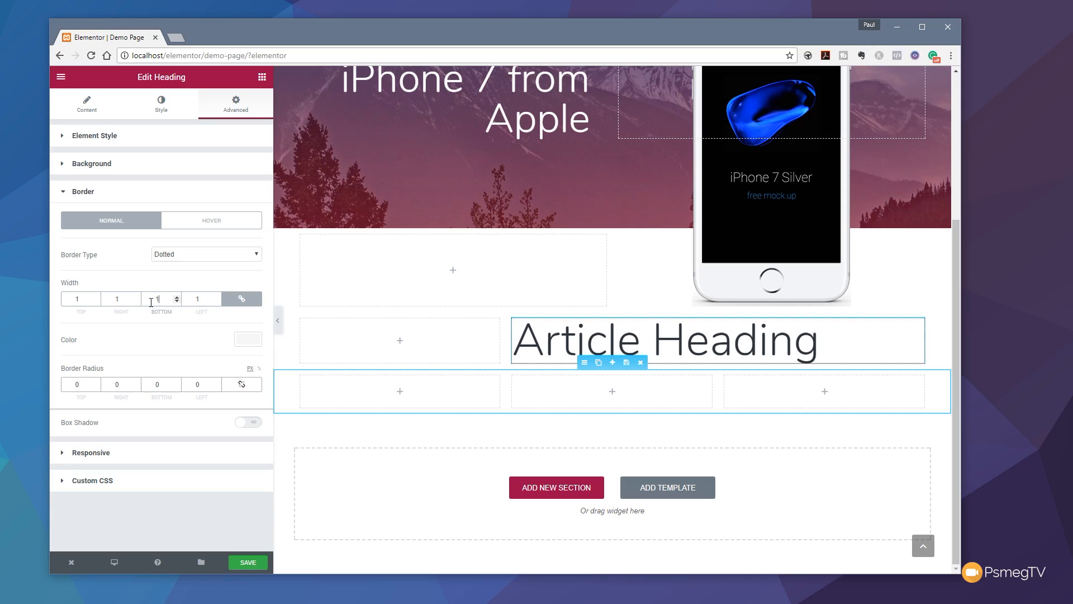
click(245, 339)
drag(84, 362, 58, 368)
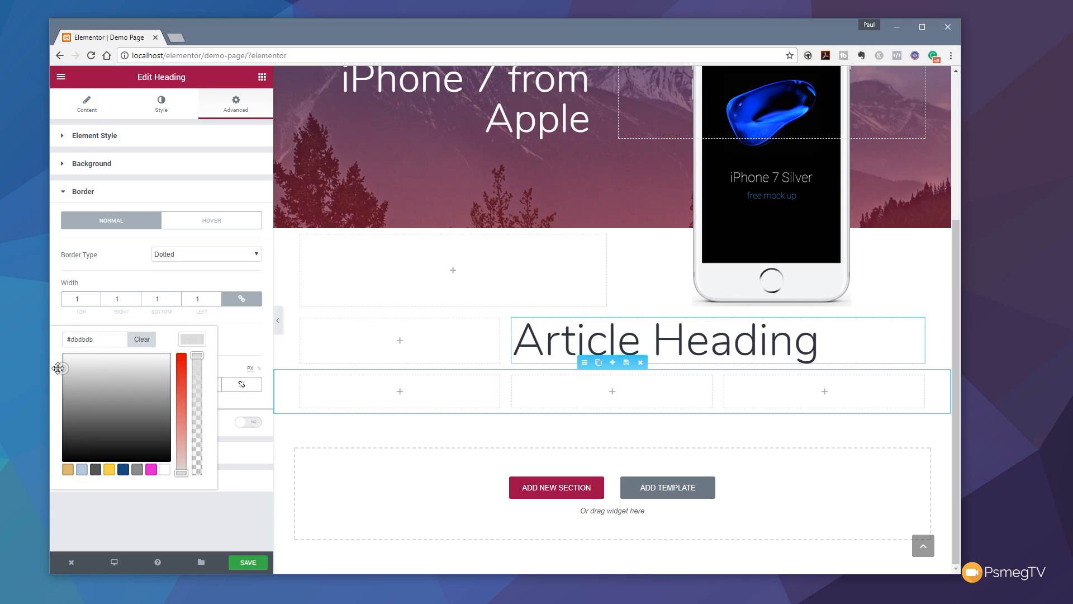
click(263, 281)
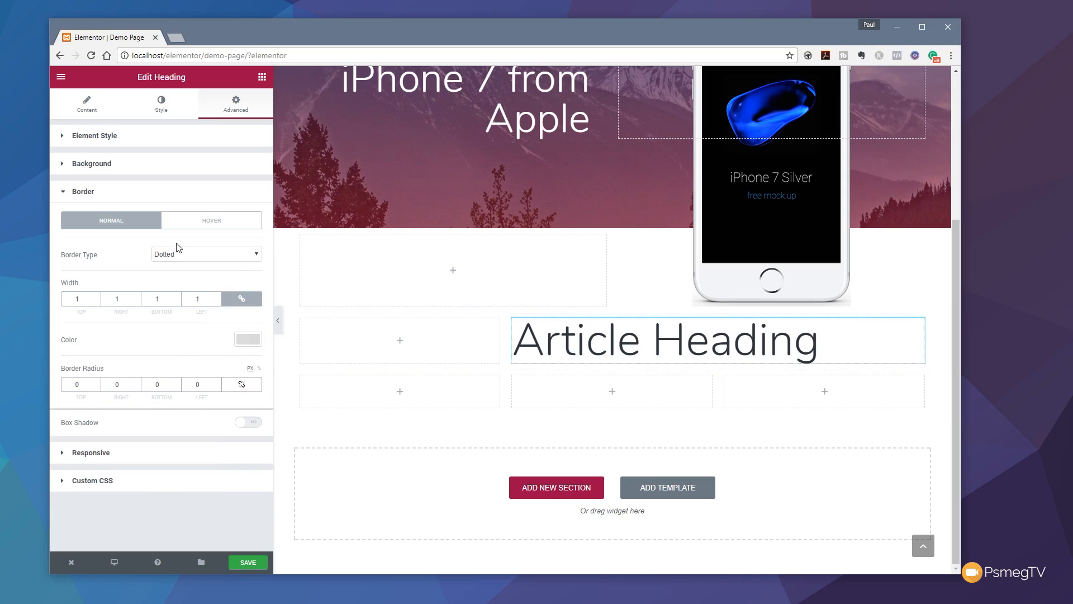
Set the article heading's line height to 1.2 em
click(161, 105)
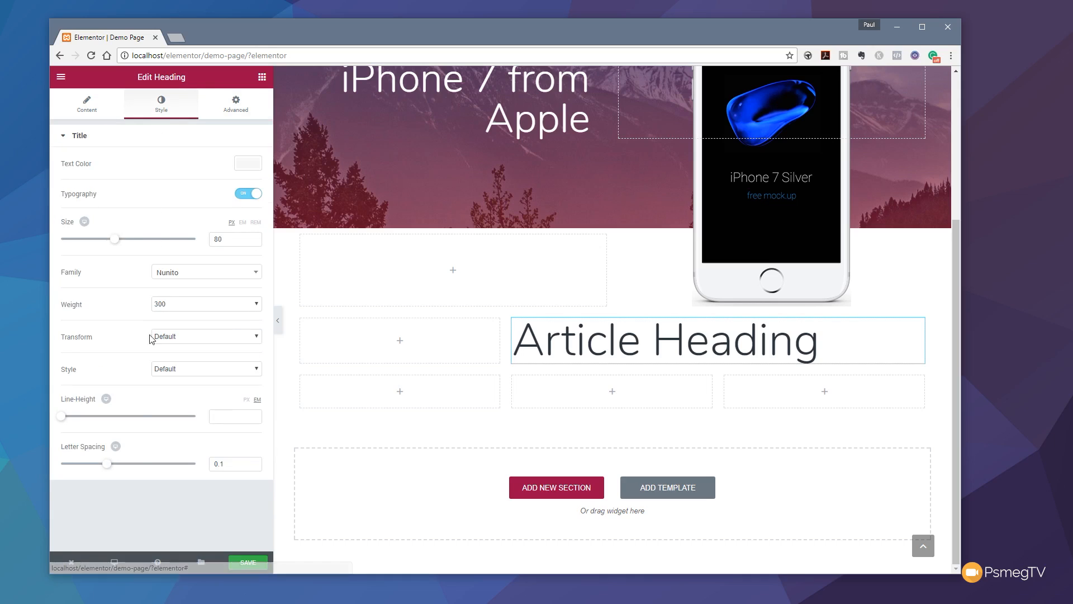
drag(60, 417, 75, 424)
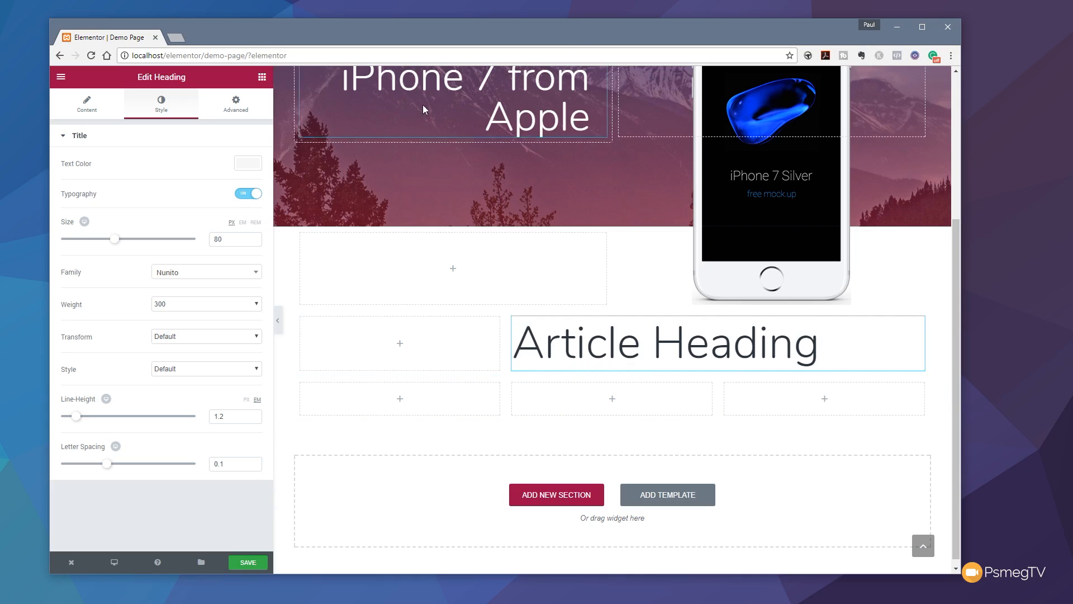
Add a text editor widget to the middle column of the three-column section and replace its text with the copied placeholder paragraphs
click(262, 78)
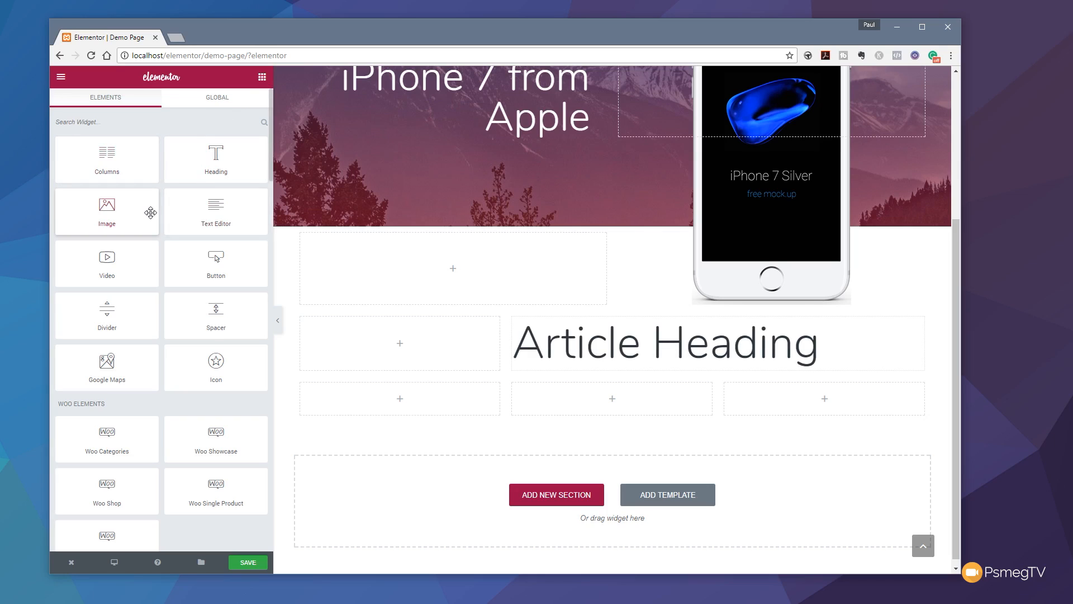
drag(209, 218, 594, 412)
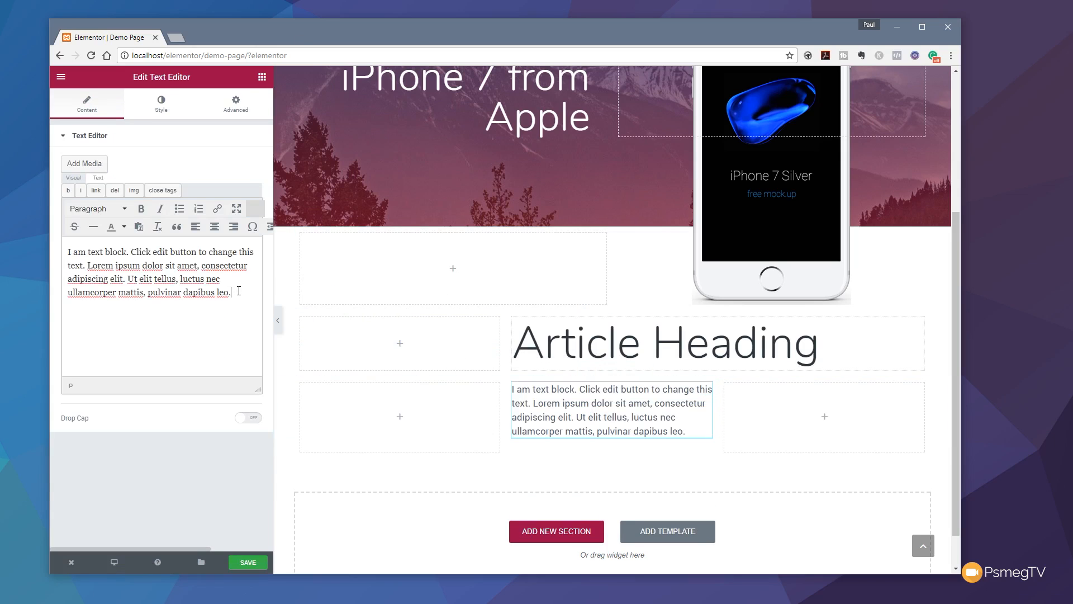
key(ctrl+a)
key(ctrl+v)
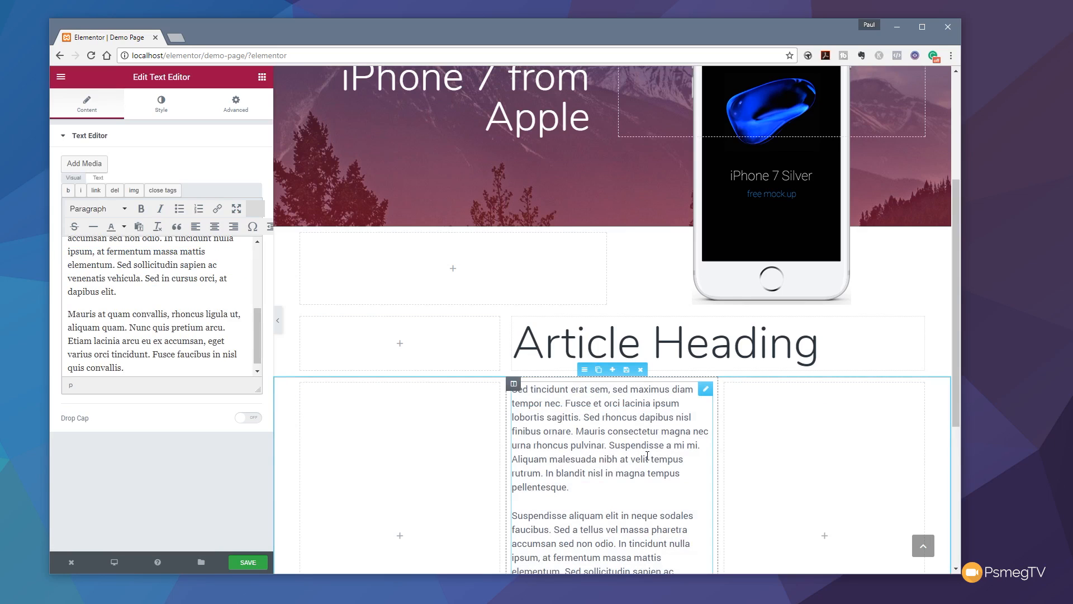
scroll(648, 456, down, 2)
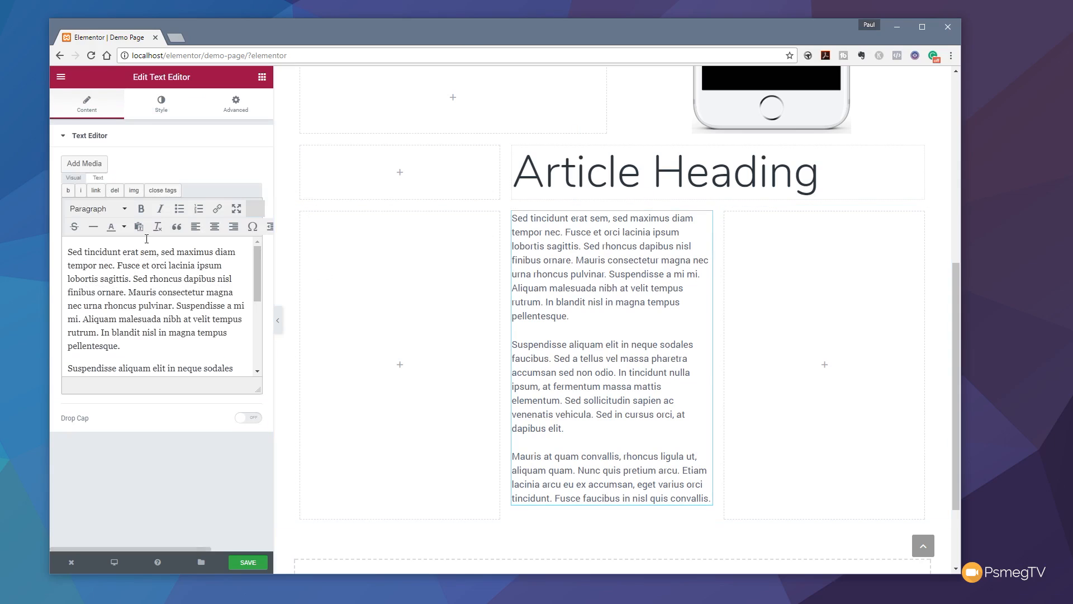
Set the text block's text color to dark grey #282828
click(157, 109)
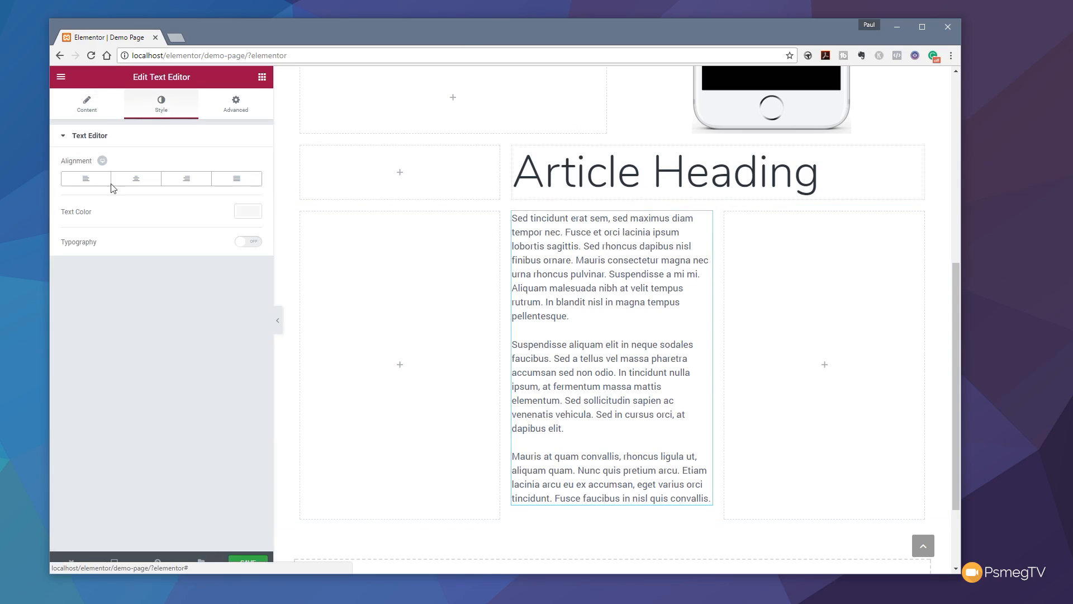
click(247, 212)
drag(75, 280, 55, 318)
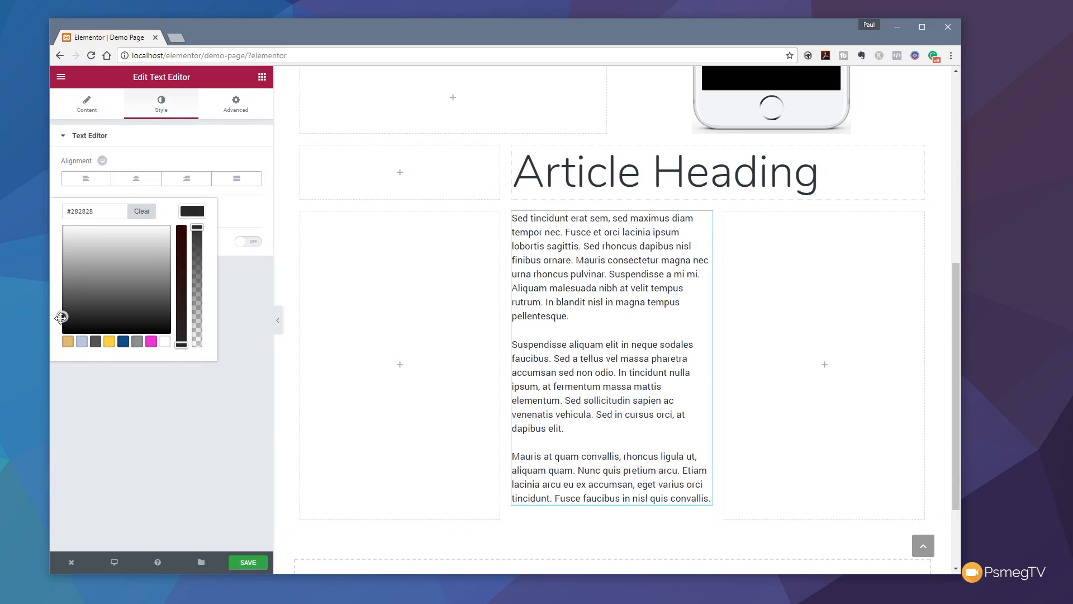
click(227, 361)
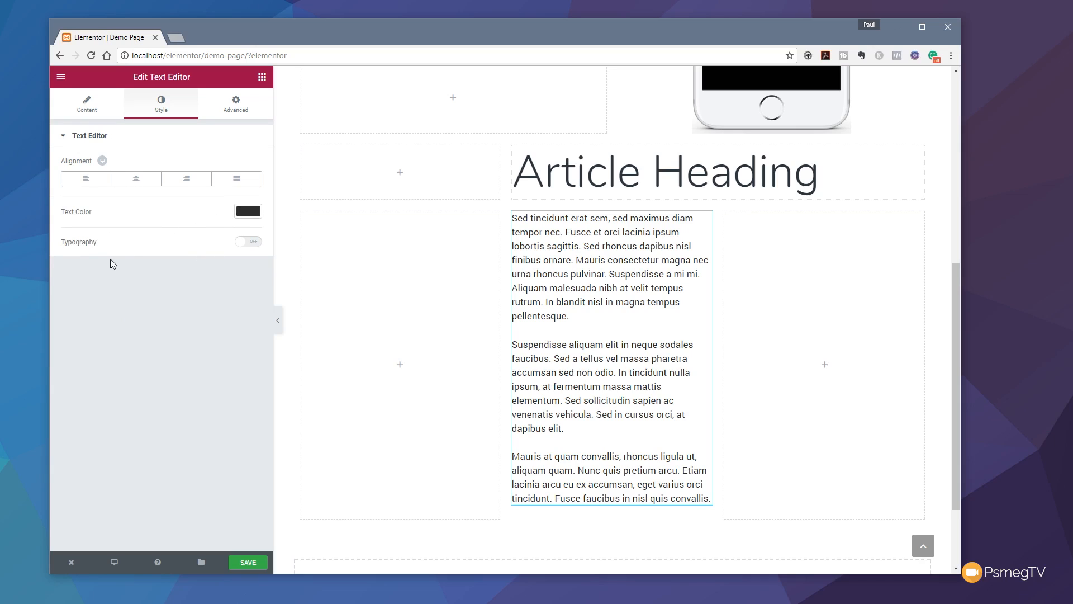
Set the middle text block's typography to Nunito, 18 px, weight 200, with a line height of 1.4 em
click(252, 245)
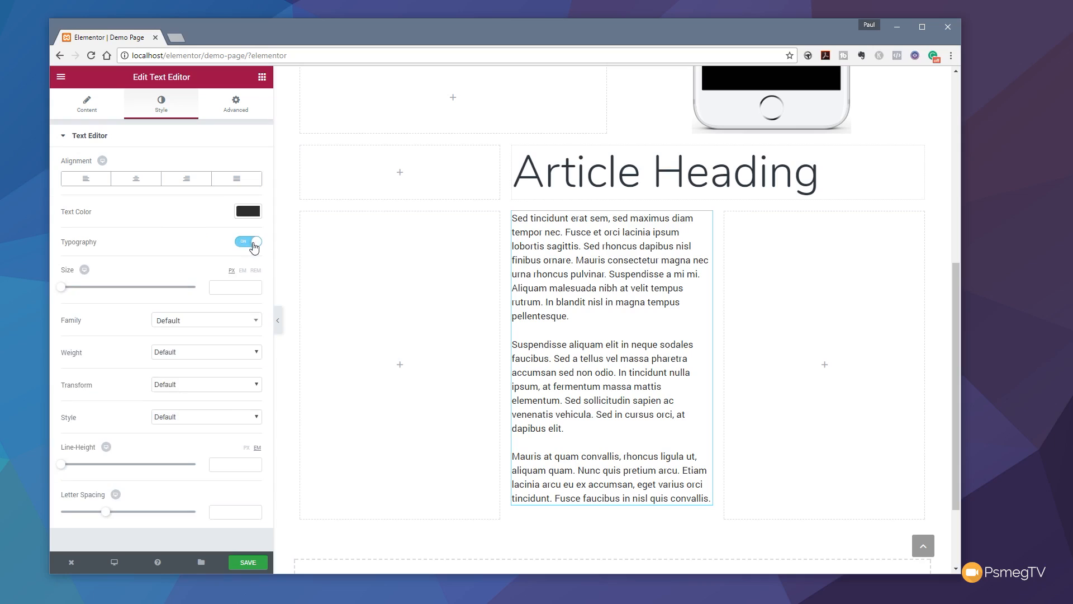
click(232, 323)
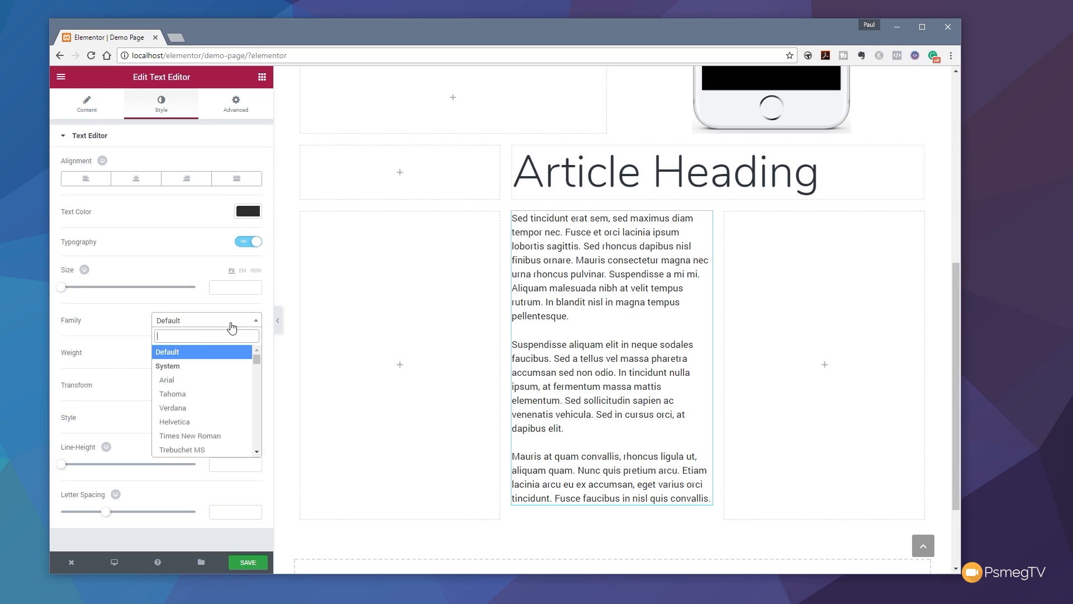
text(nuni)
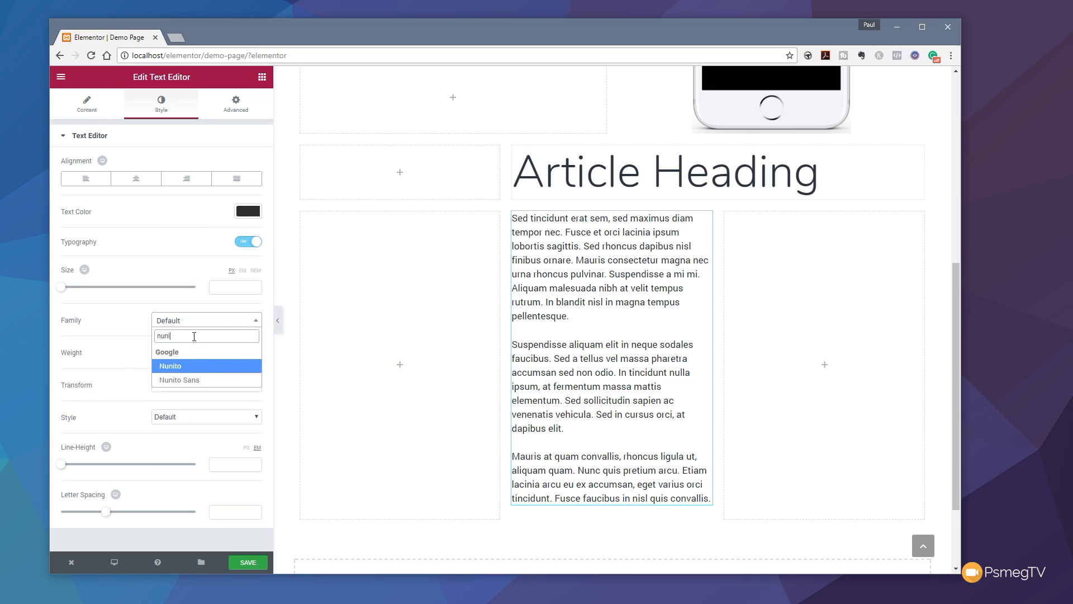
click(184, 367)
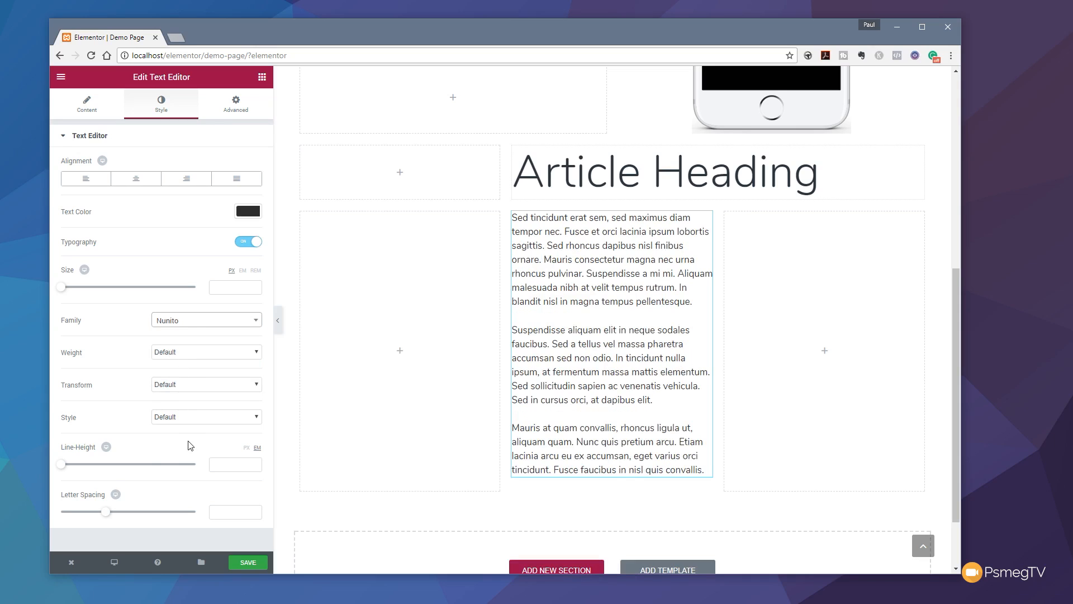
drag(62, 465, 80, 466)
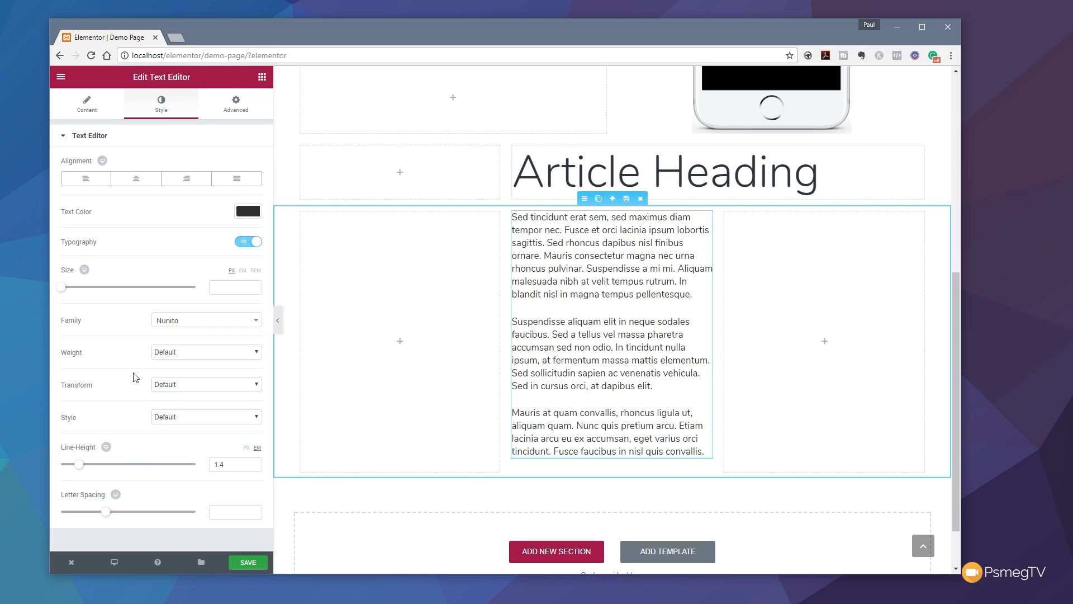
drag(61, 287, 73, 294)
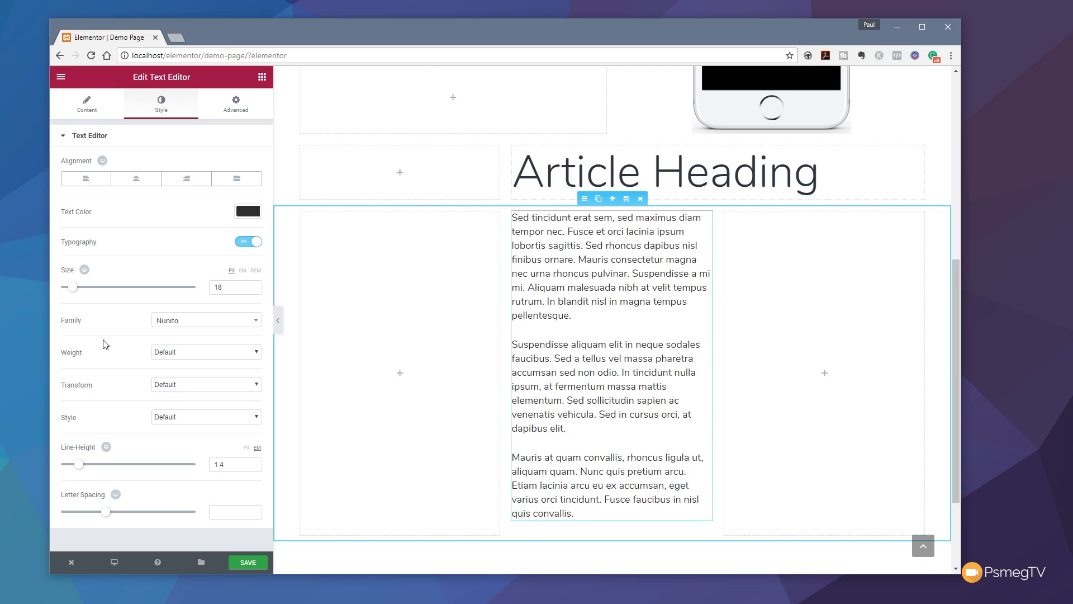
click(207, 354)
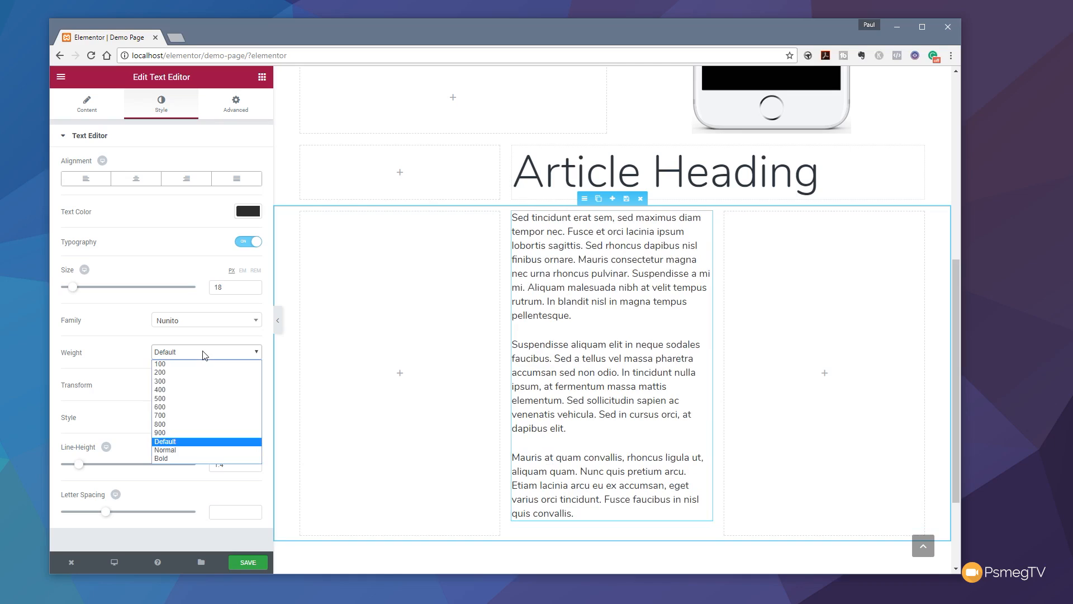
click(184, 372)
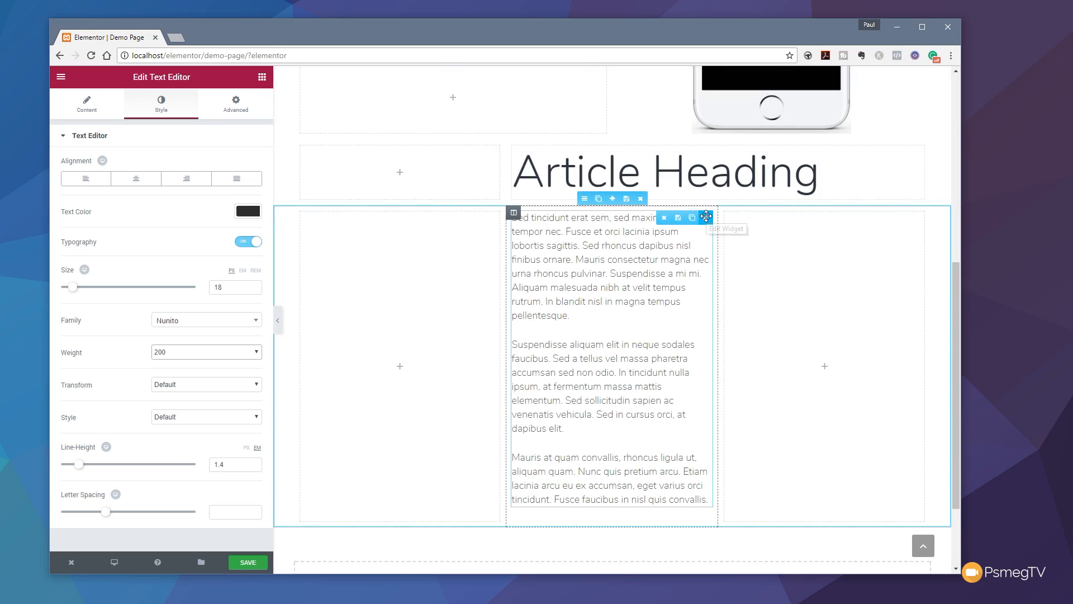
Duplicate the middle column's text block and move the copy into the empty third column
click(692, 218)
drag(705, 217, 799, 234)
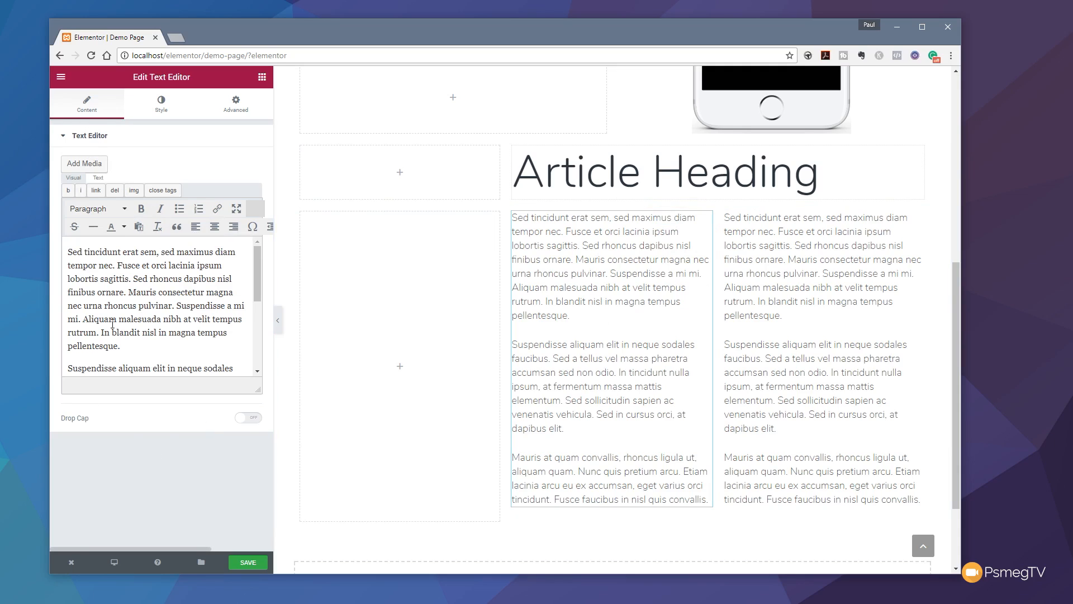
Enable a drop cap on the middle column's text block and set the drop cap's font size to 74 px
click(252, 420)
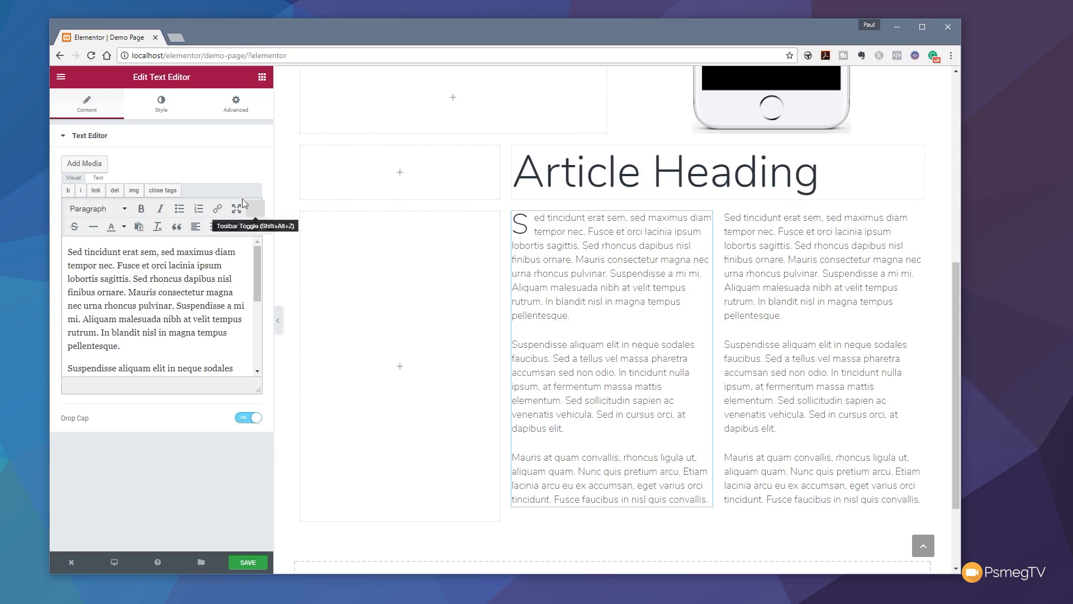
click(161, 104)
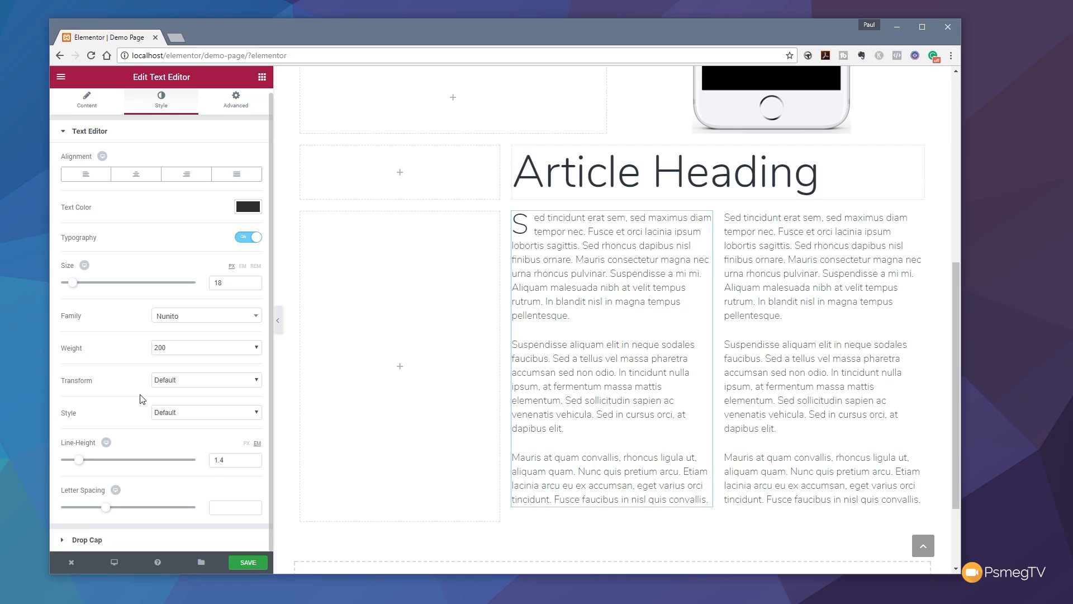
click(88, 540)
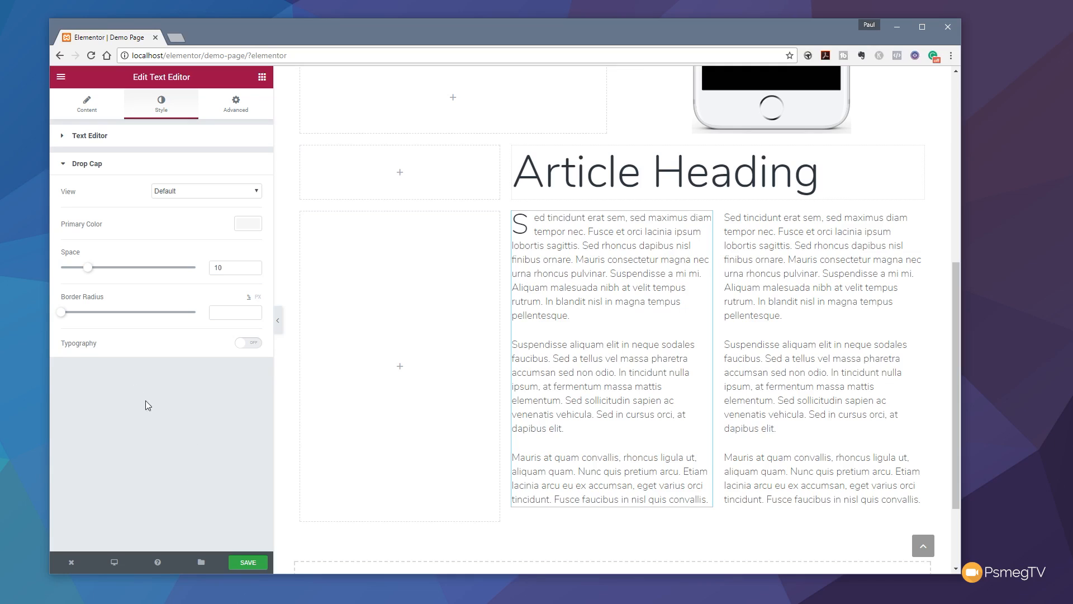
click(259, 348)
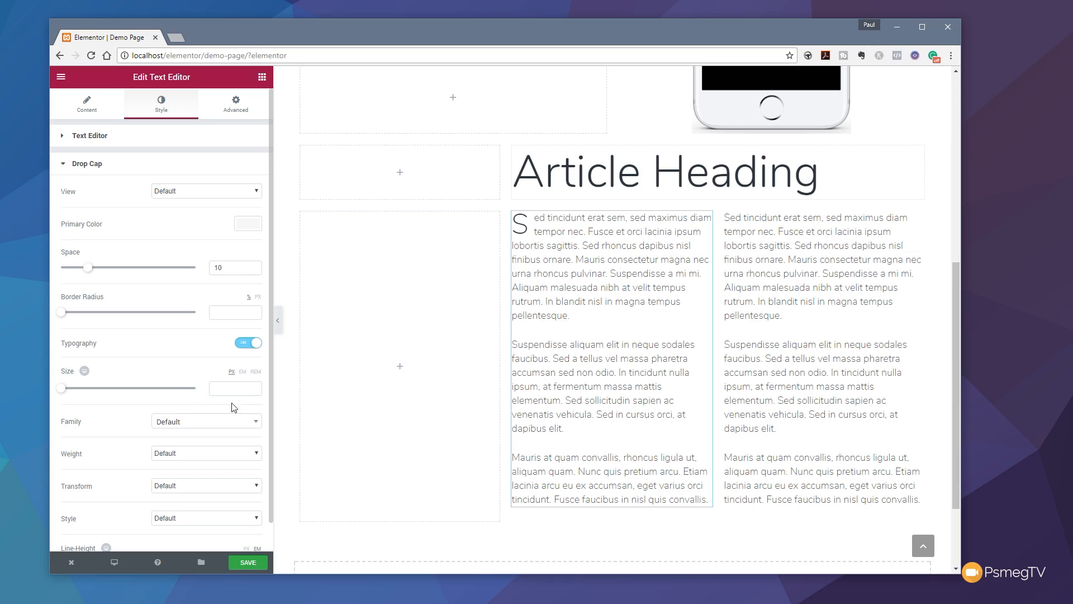
scroll(180, 398, down, 1)
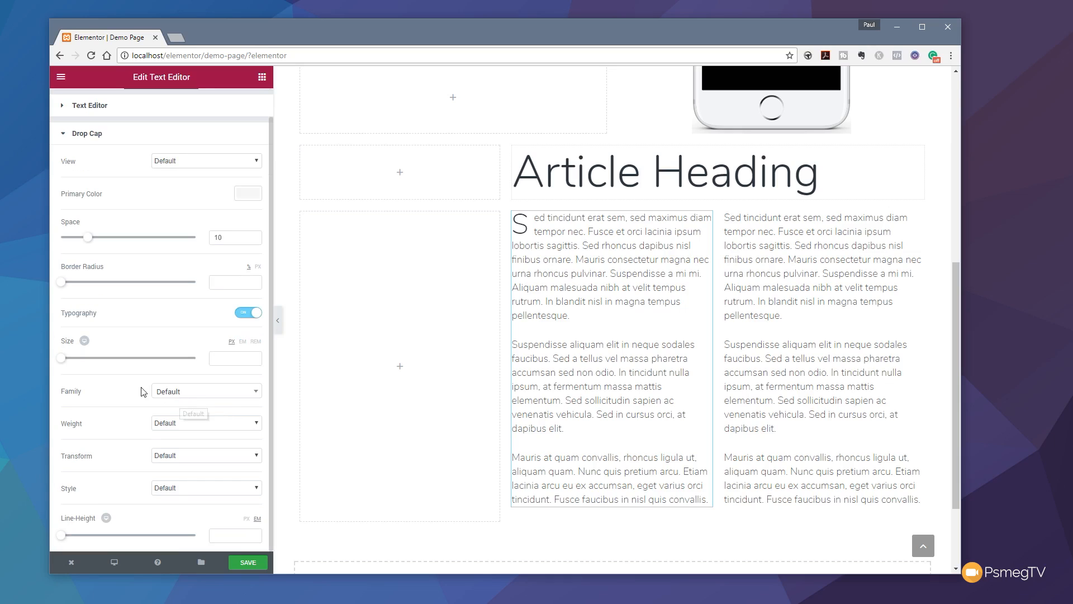
drag(62, 359, 109, 363)
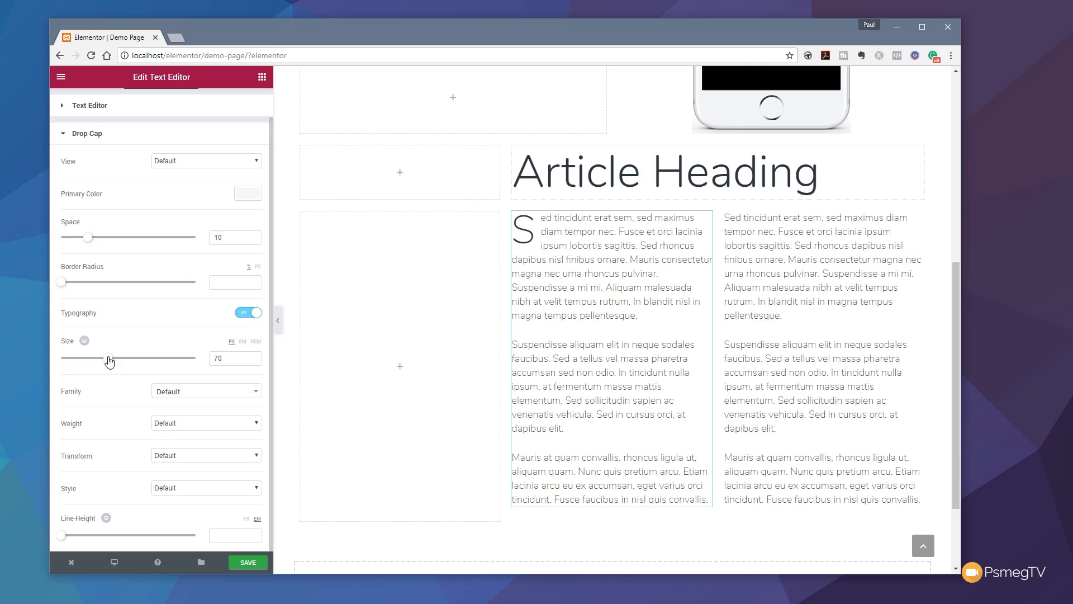
drag(109, 362, 112, 362)
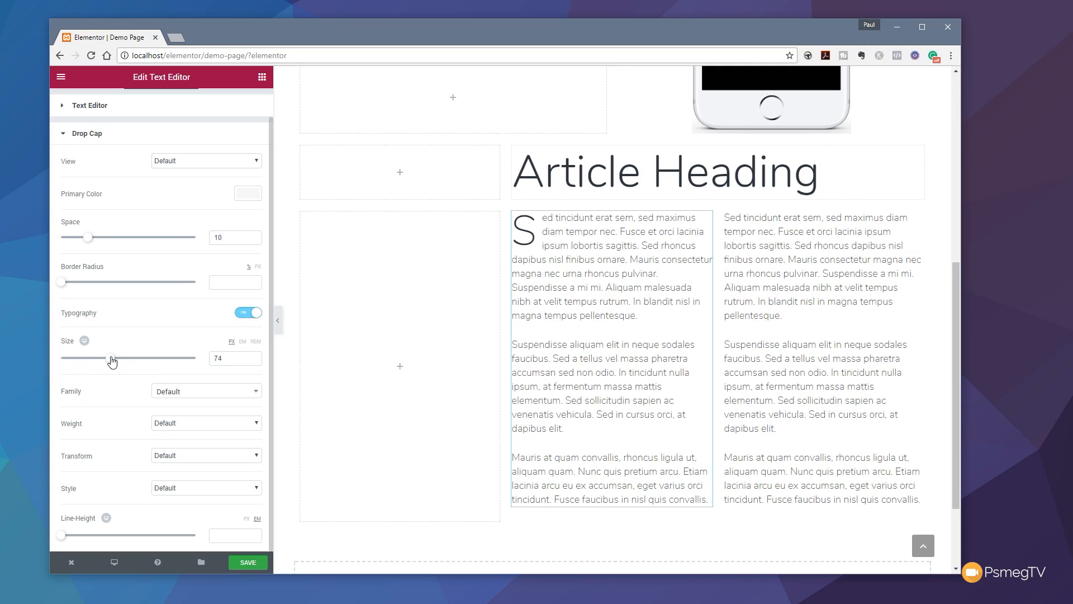
Set the drop cap's font family to Nunito with a weight of 600
click(189, 394)
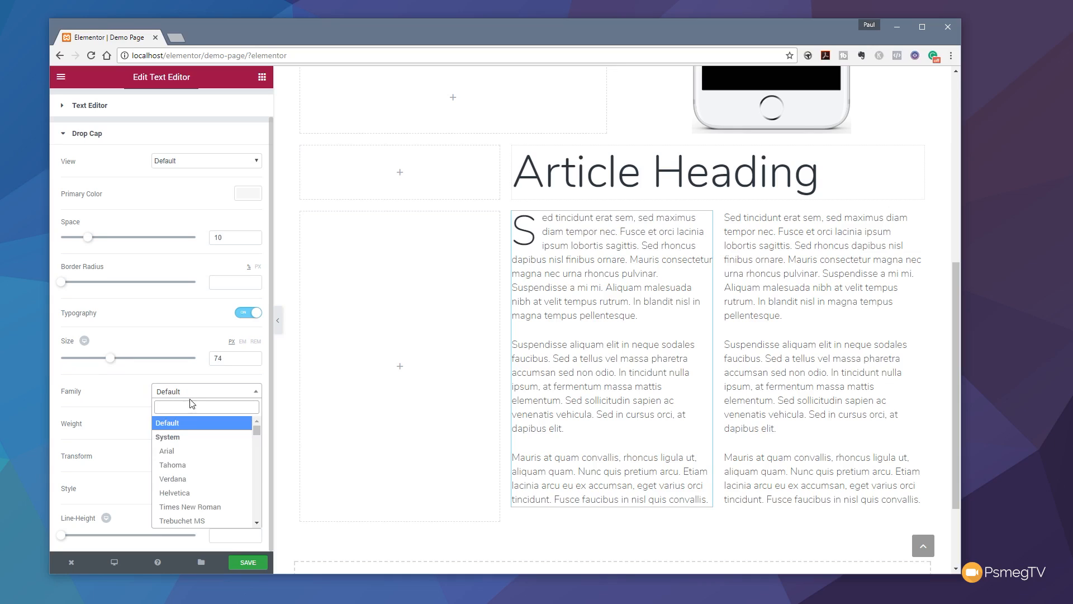
text(nunito)
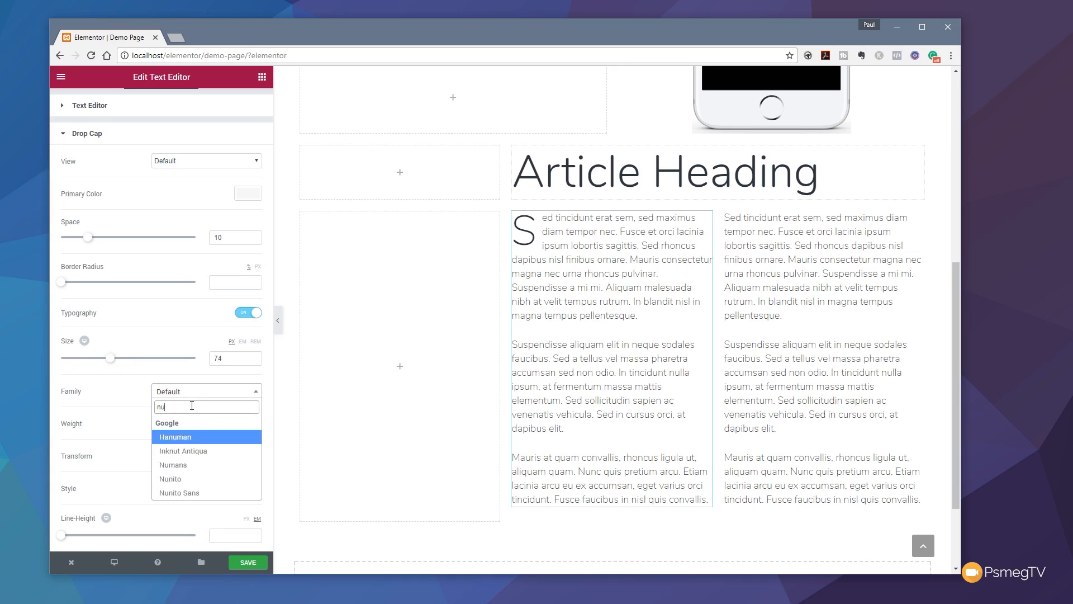
click(181, 436)
click(193, 425)
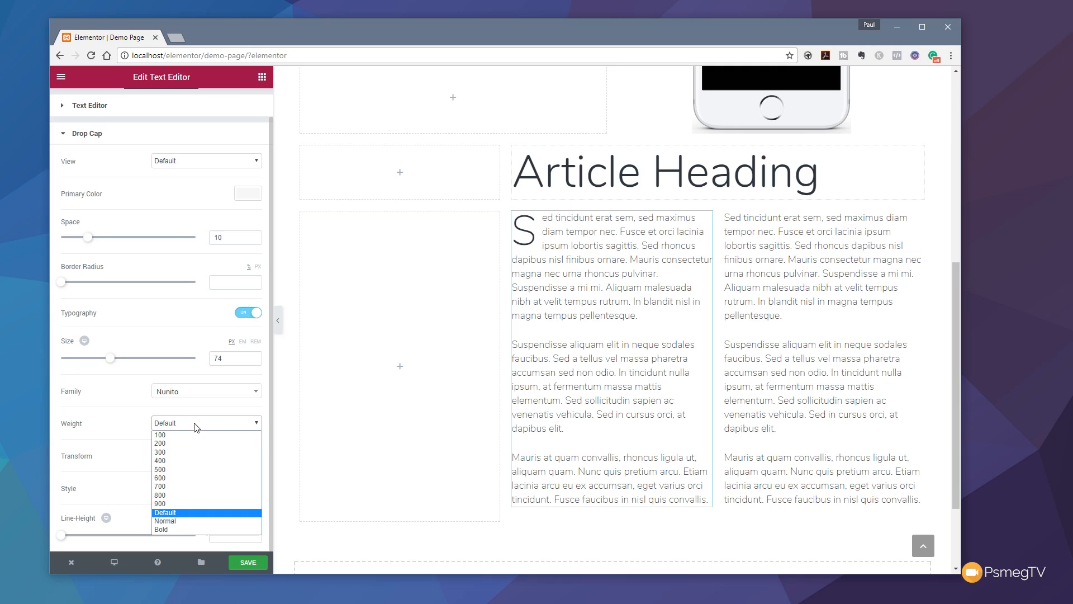
click(179, 481)
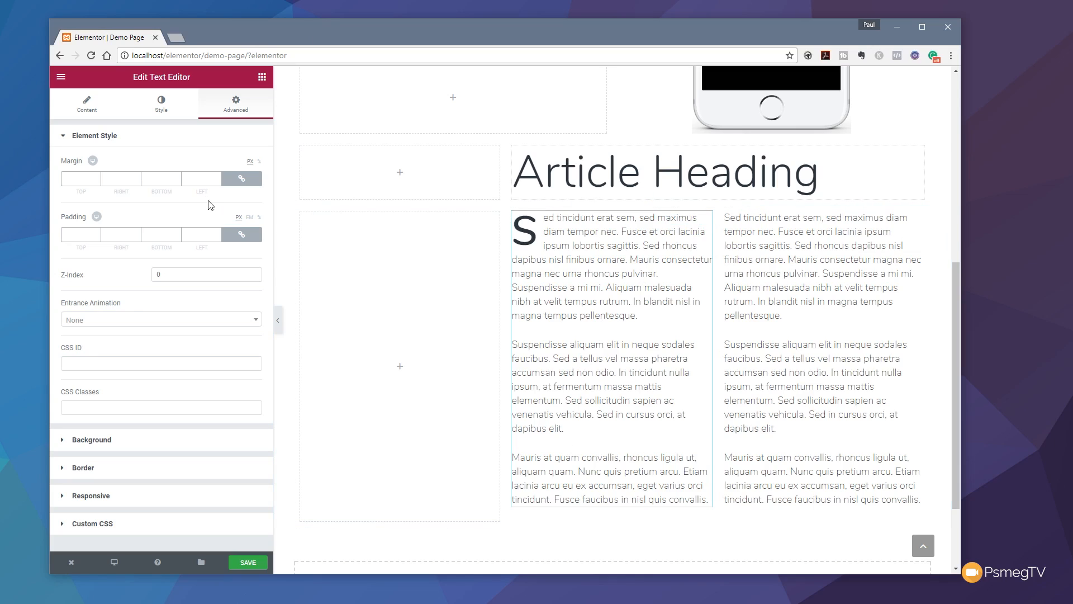
Unlink the middle text block's padding values and set its right padding to 15 px
click(243, 237)
click(124, 237)
text(15)
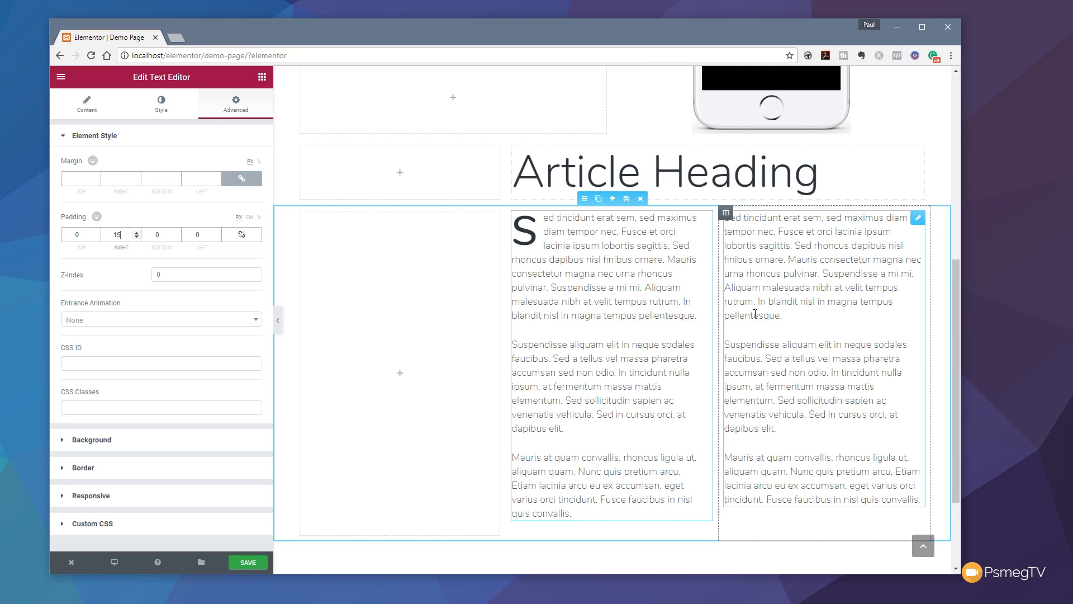
Unlink the third column text block's padding values and set its left padding to 15 px
click(821, 340)
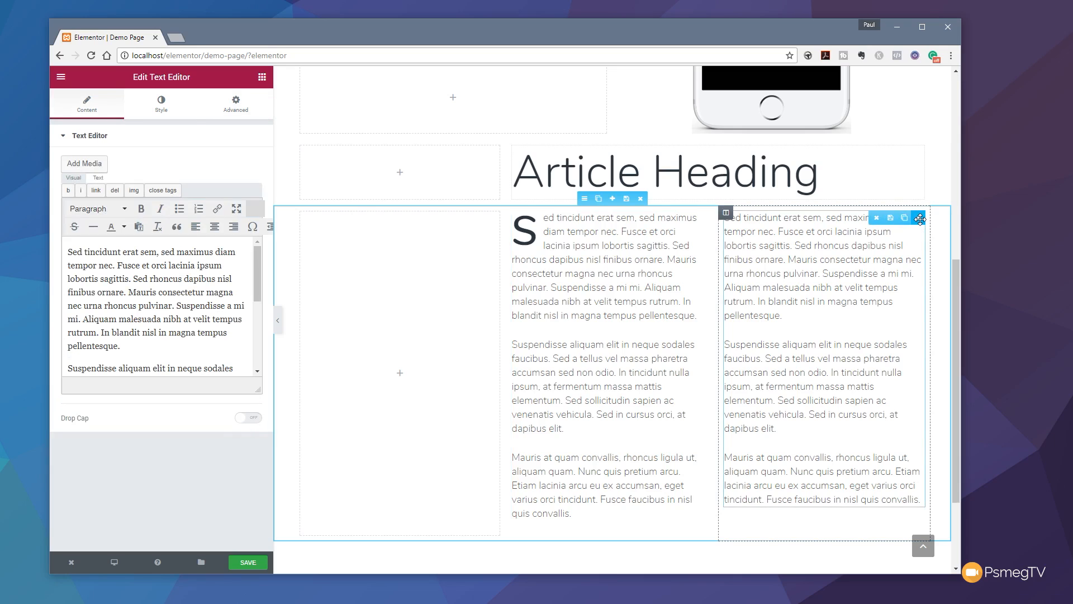
click(232, 104)
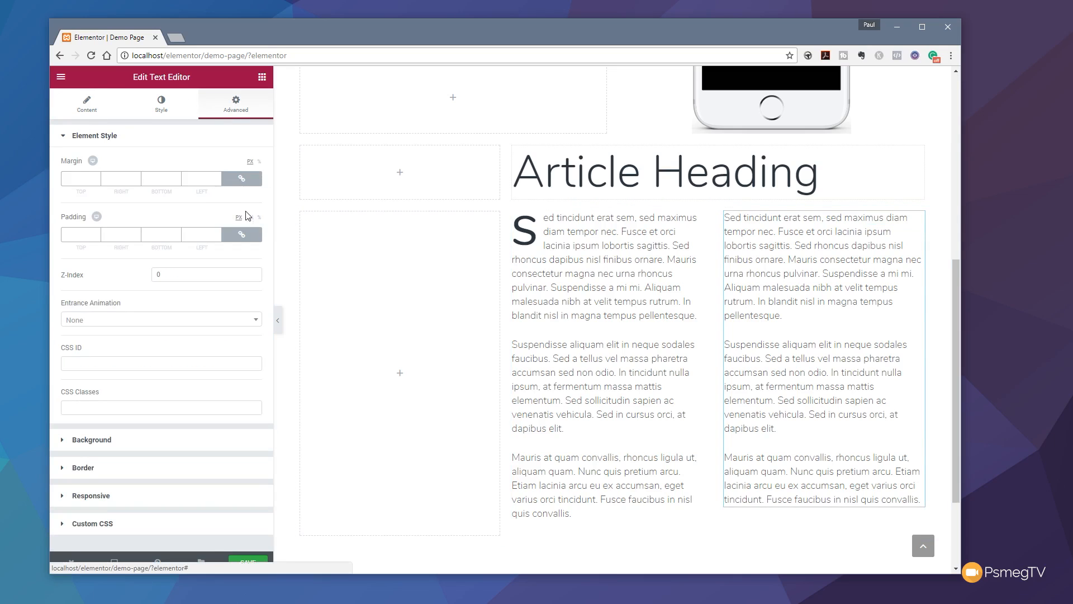
click(246, 238)
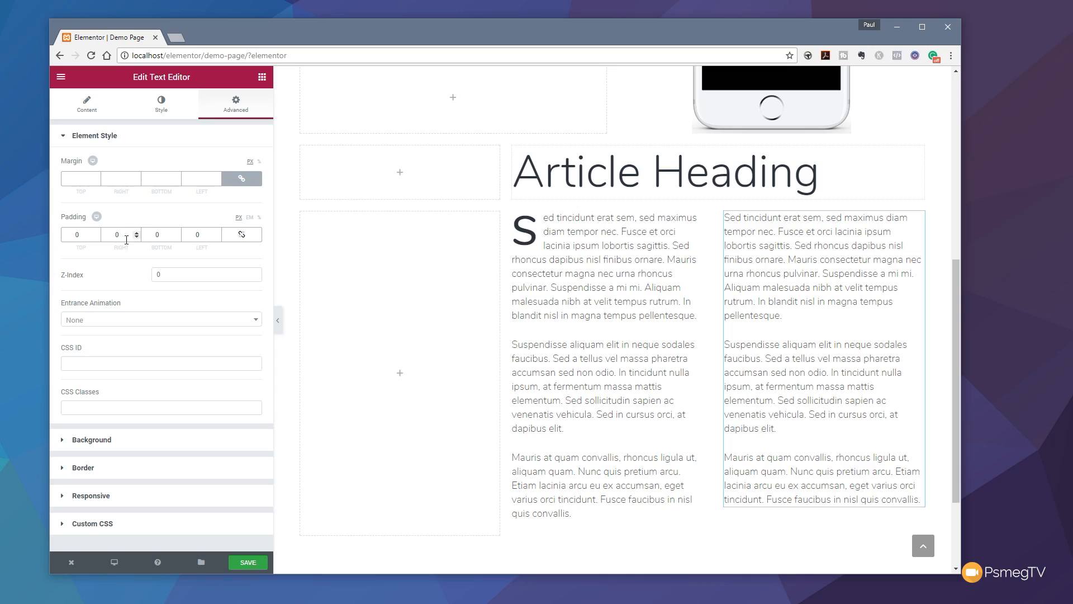
double_click(200, 235)
text(15)
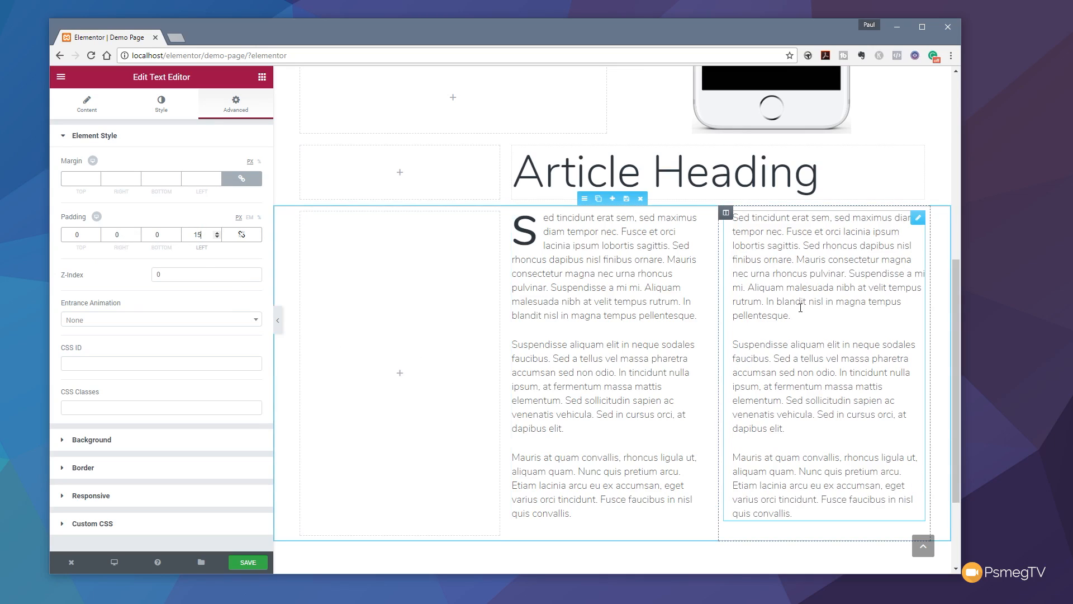
click(682, 365)
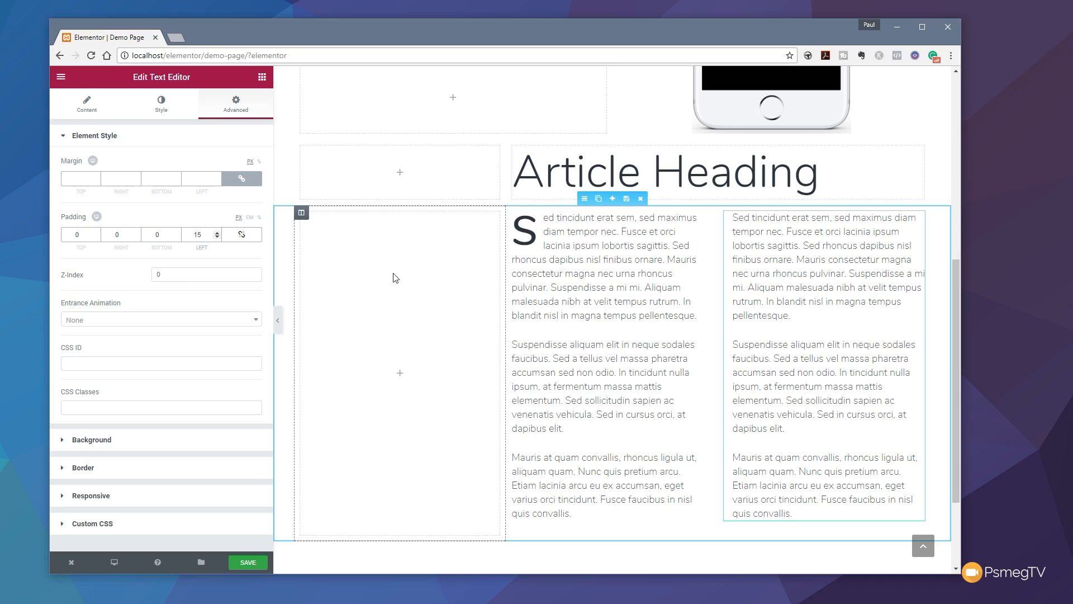
Add a text editor widget to the empty first column with the text "This is a pull quote to grab attention!"
click(262, 77)
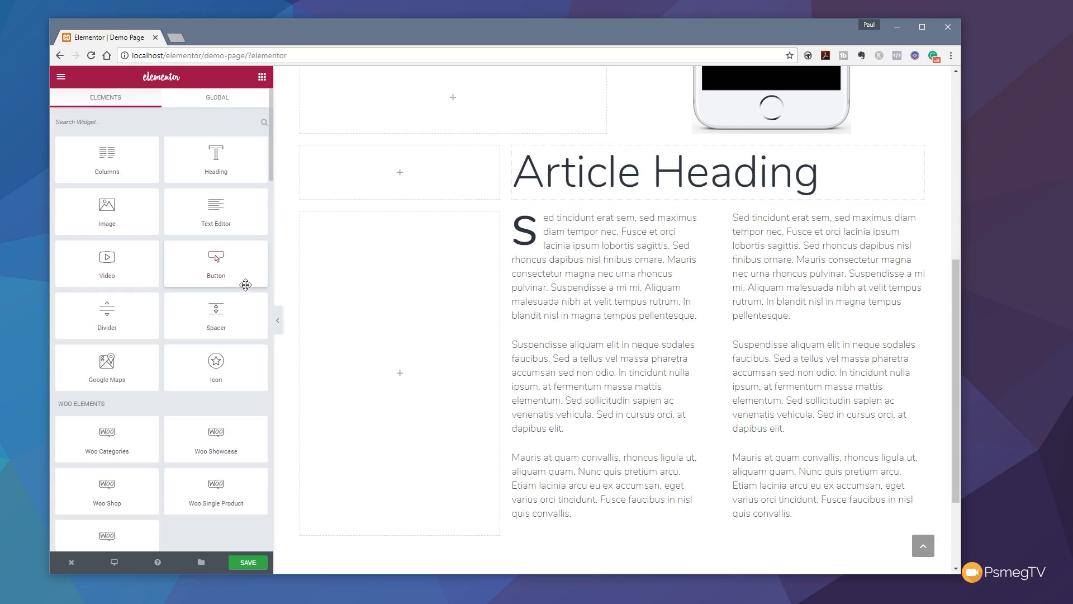
drag(224, 210, 354, 298)
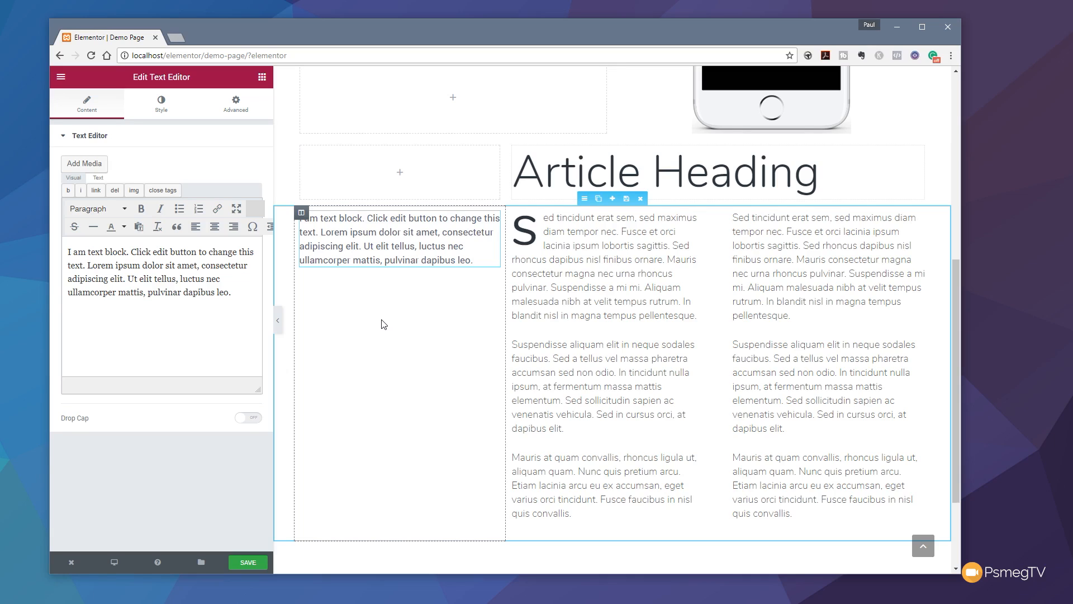
drag(247, 293, 30, 247)
text(This is a pull quote to grab attention!)
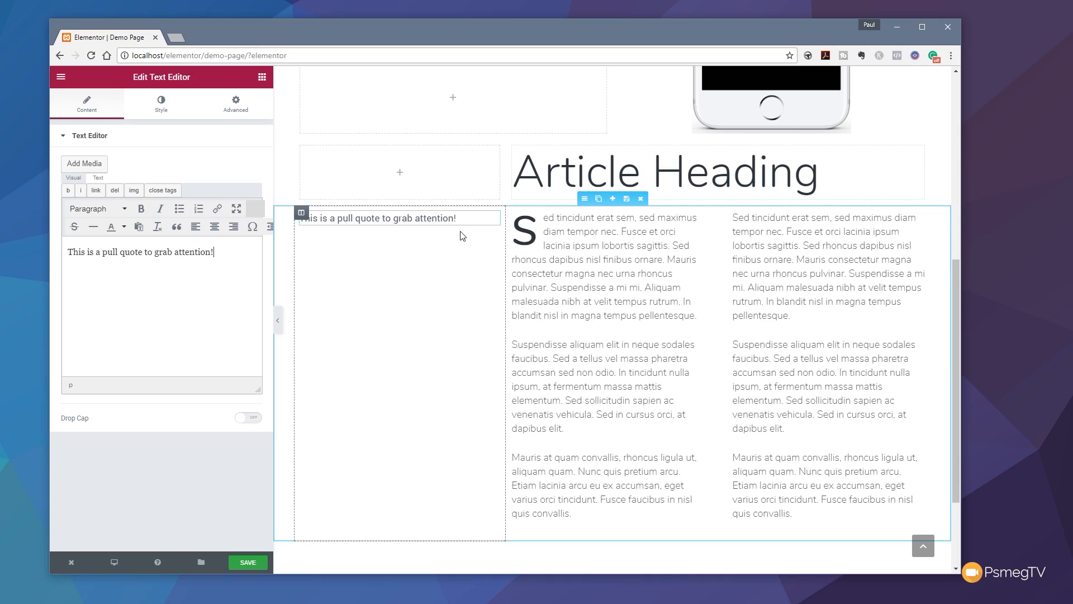
Enable custom typography for the pull quote, right-align it and set its text color to dark blue #154d80
click(163, 111)
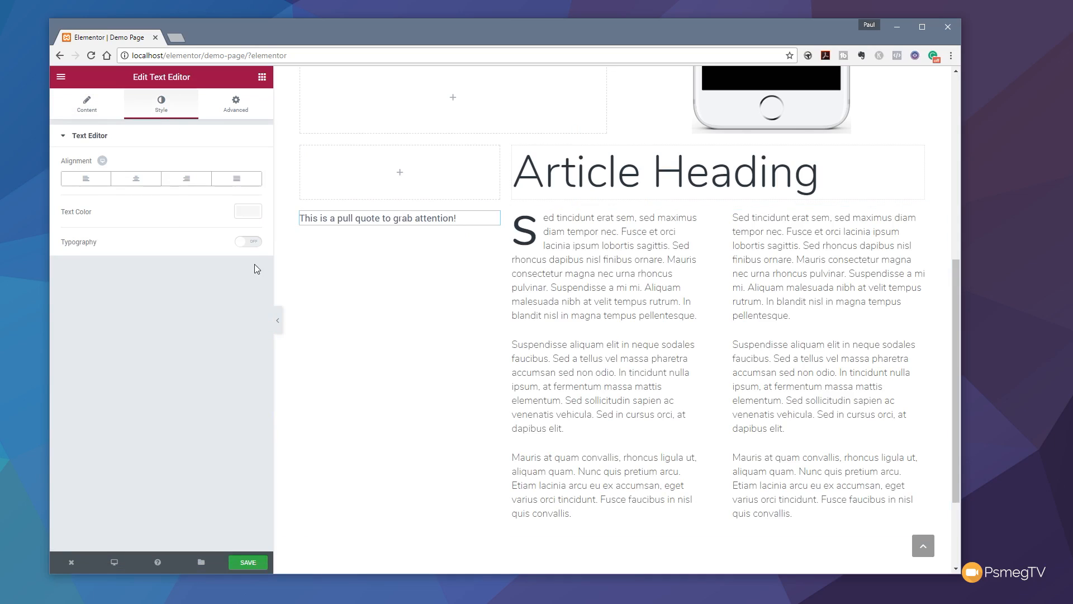
click(255, 244)
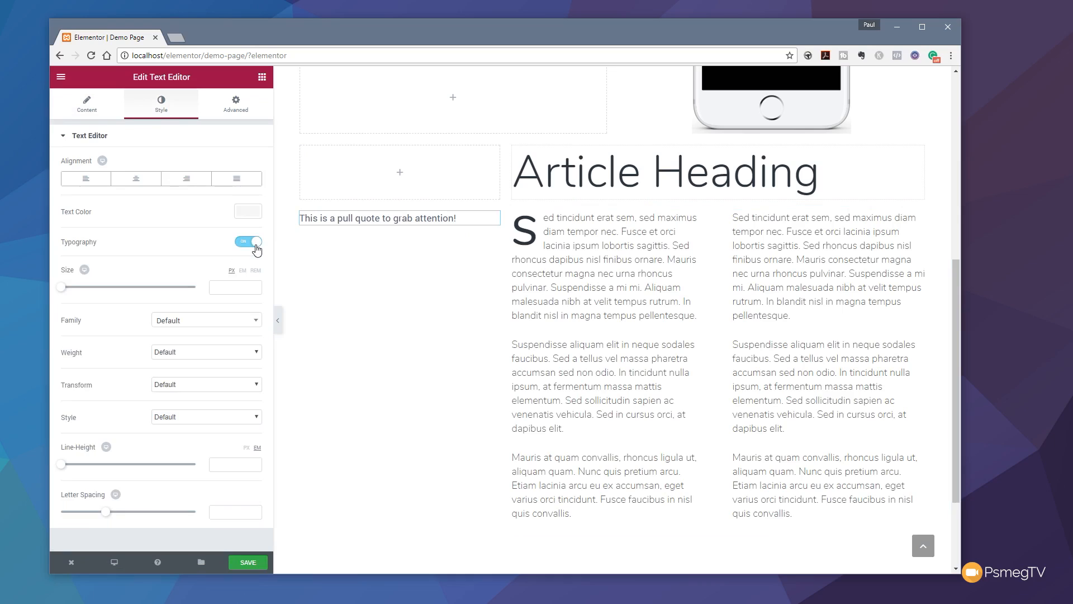
click(191, 180)
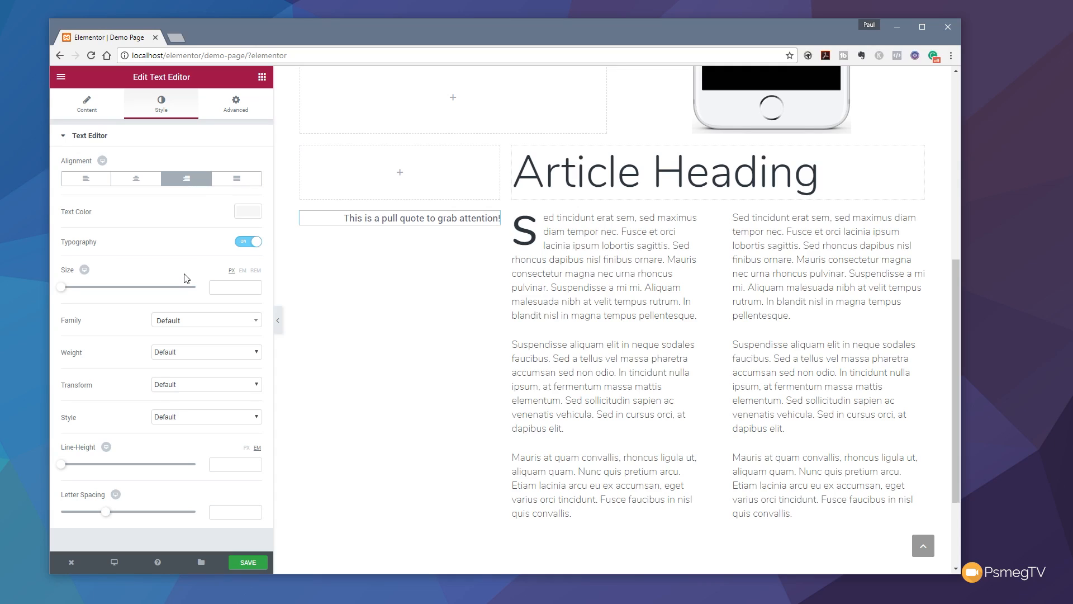
click(248, 213)
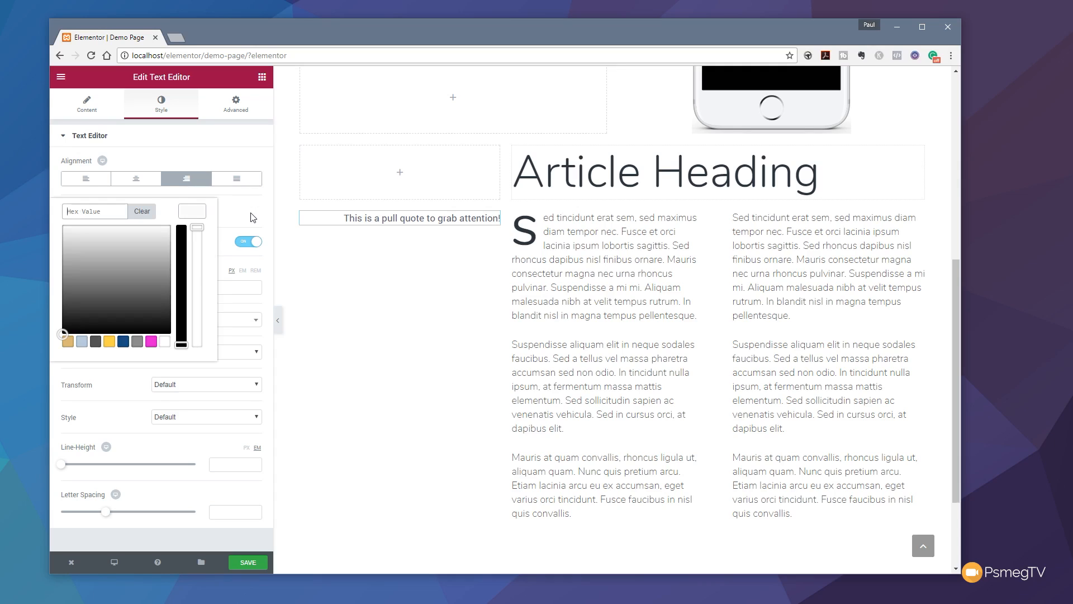
click(123, 341)
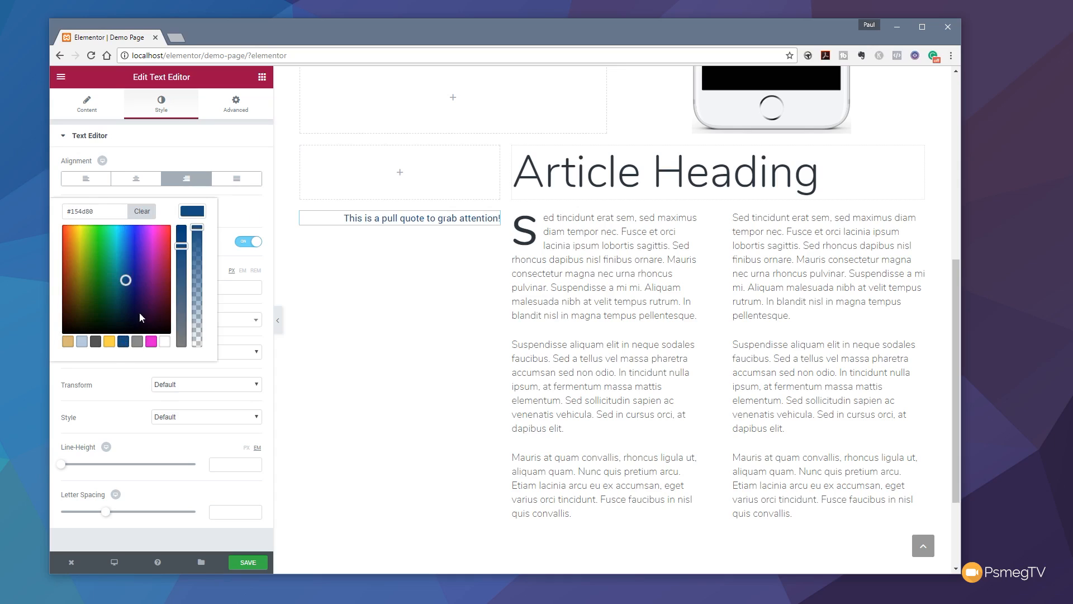
click(229, 205)
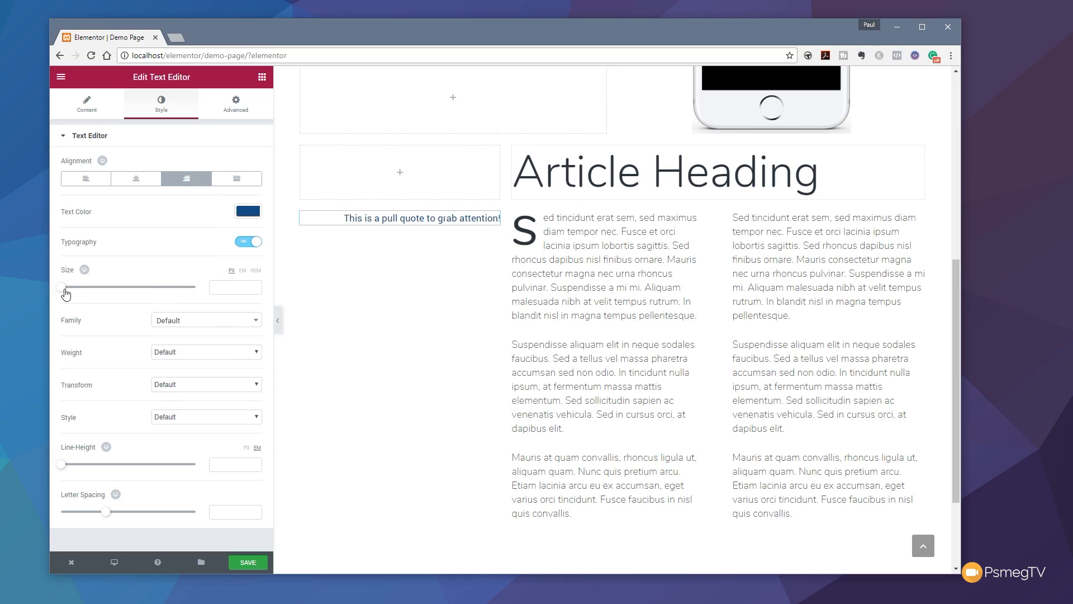
Set the pull quote's font size to 48 px, its family to Times New Roman and its weight to 300
drag(65, 293, 98, 294)
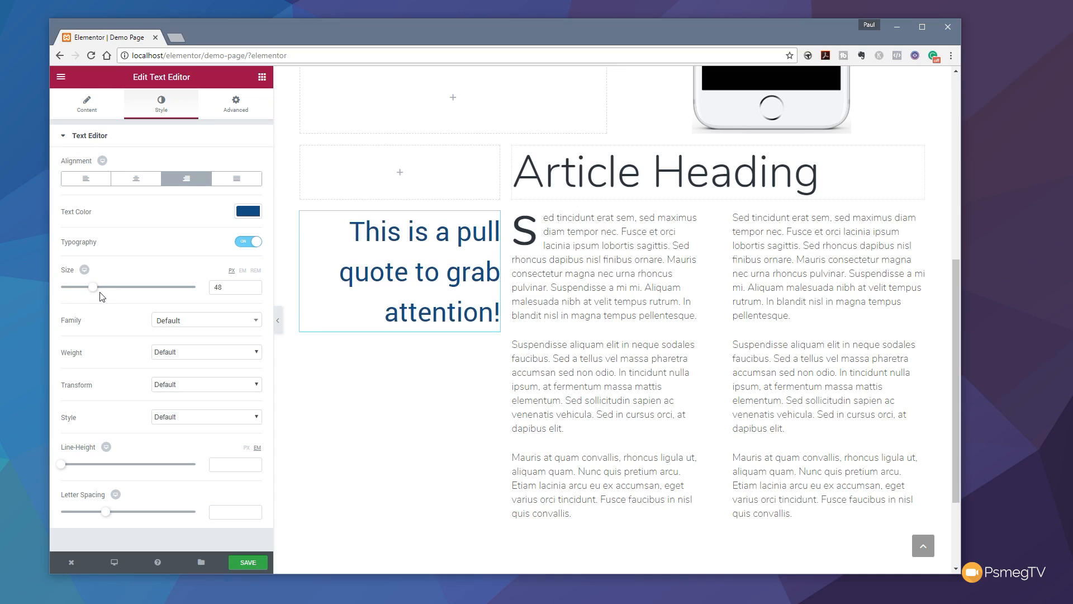
click(250, 327)
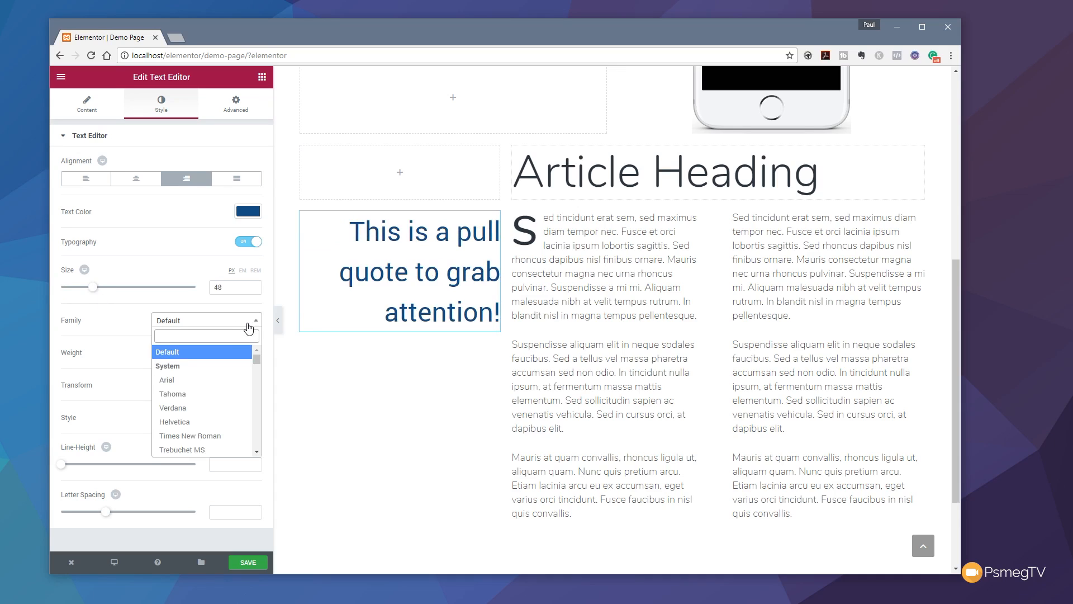
click(208, 436)
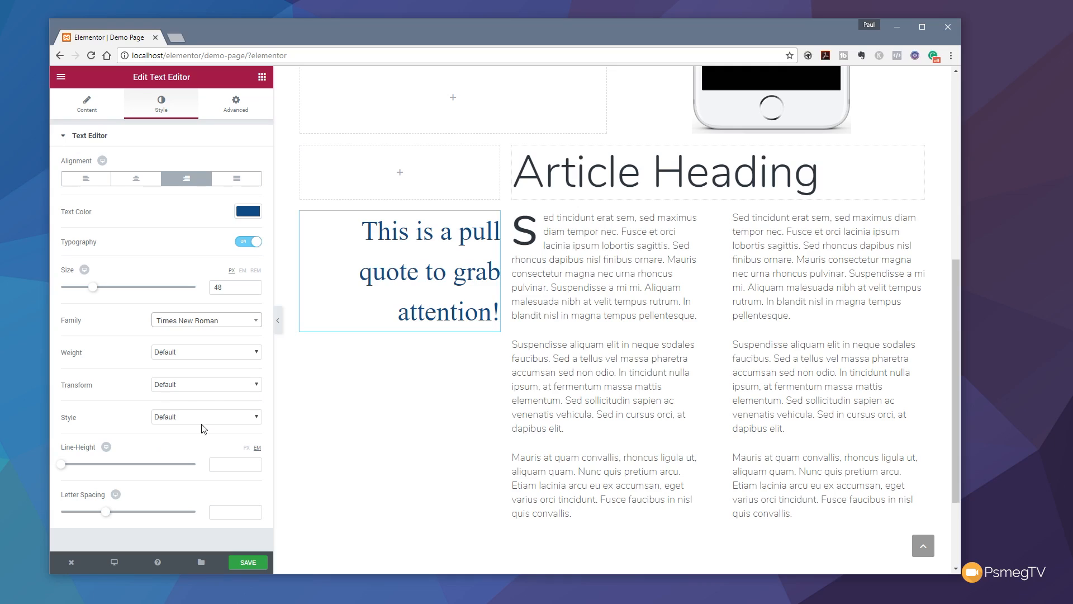
click(199, 357)
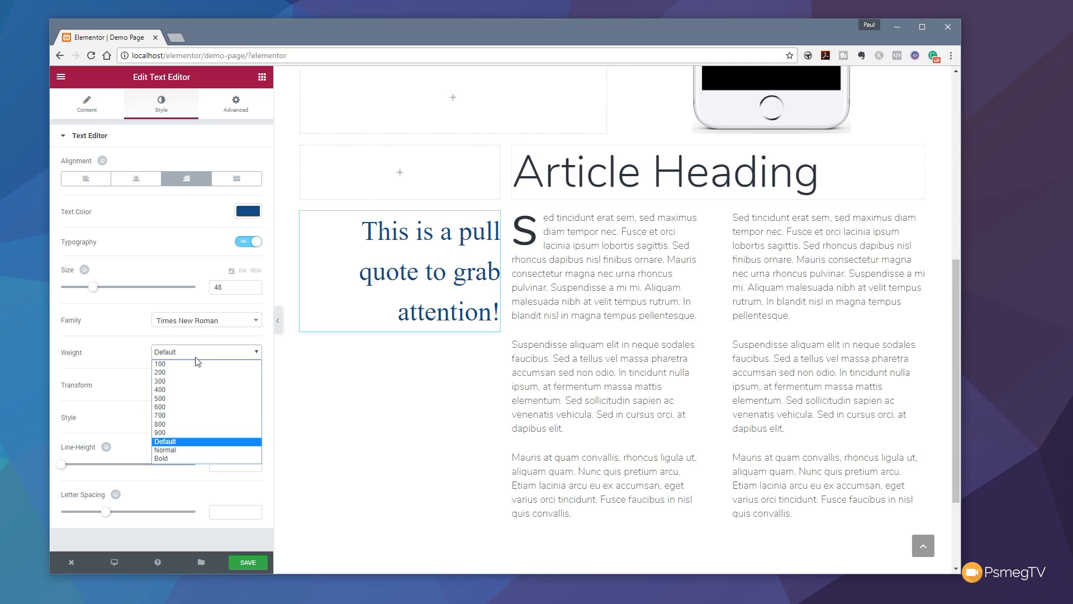
click(184, 379)
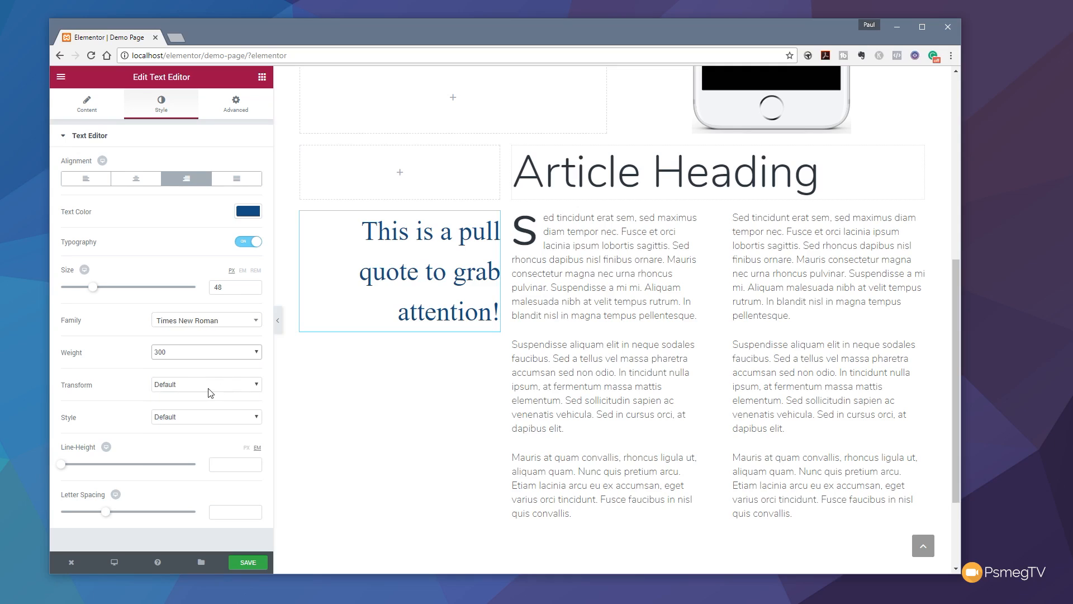
Make the pull quote italic and set its line height to 1.3 em
click(213, 417)
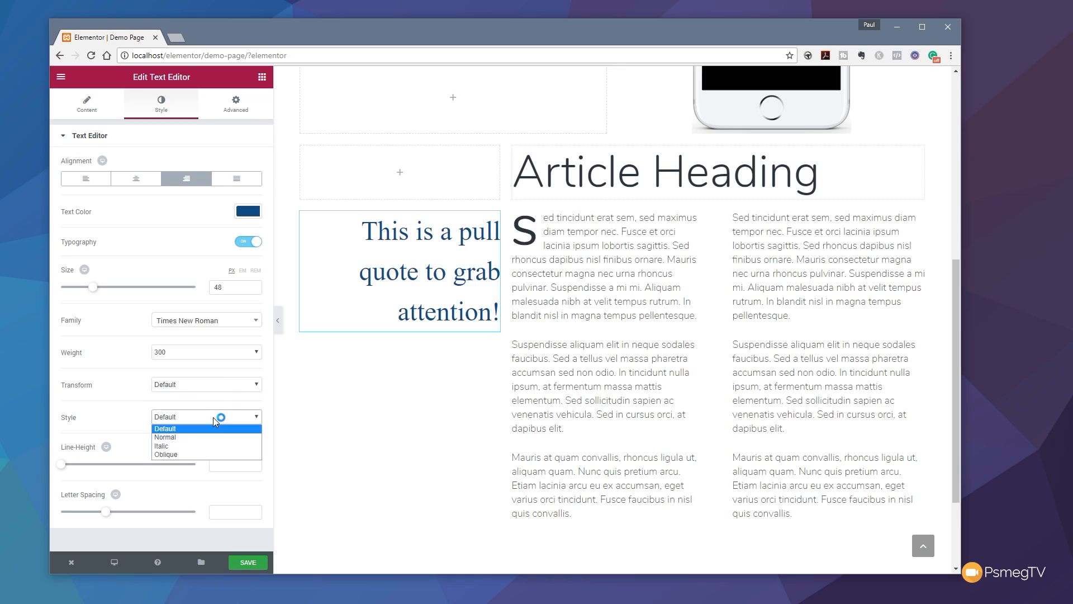
click(202, 446)
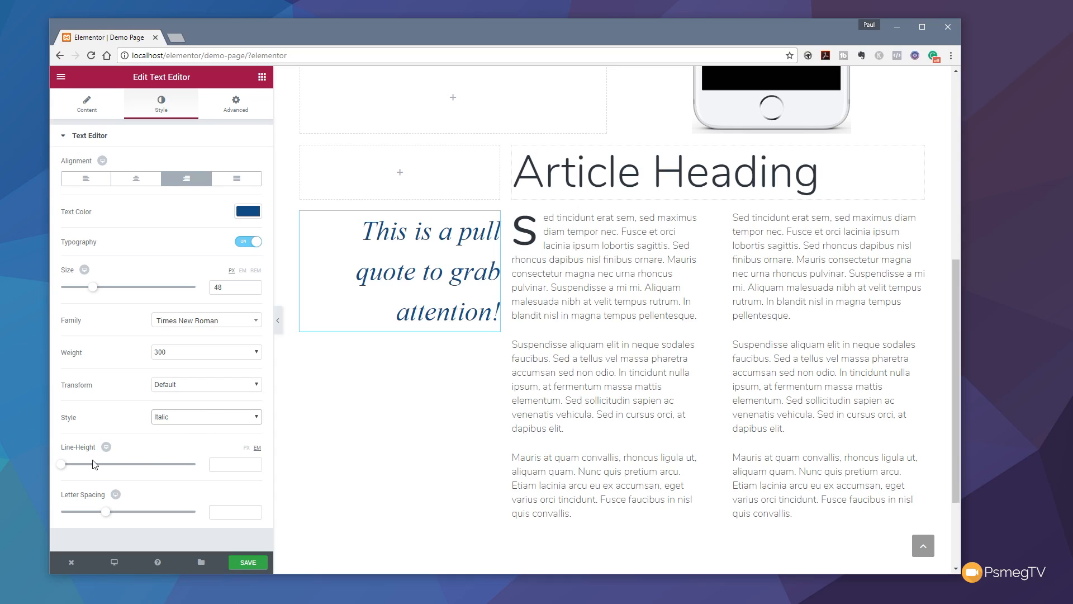
drag(63, 465, 81, 469)
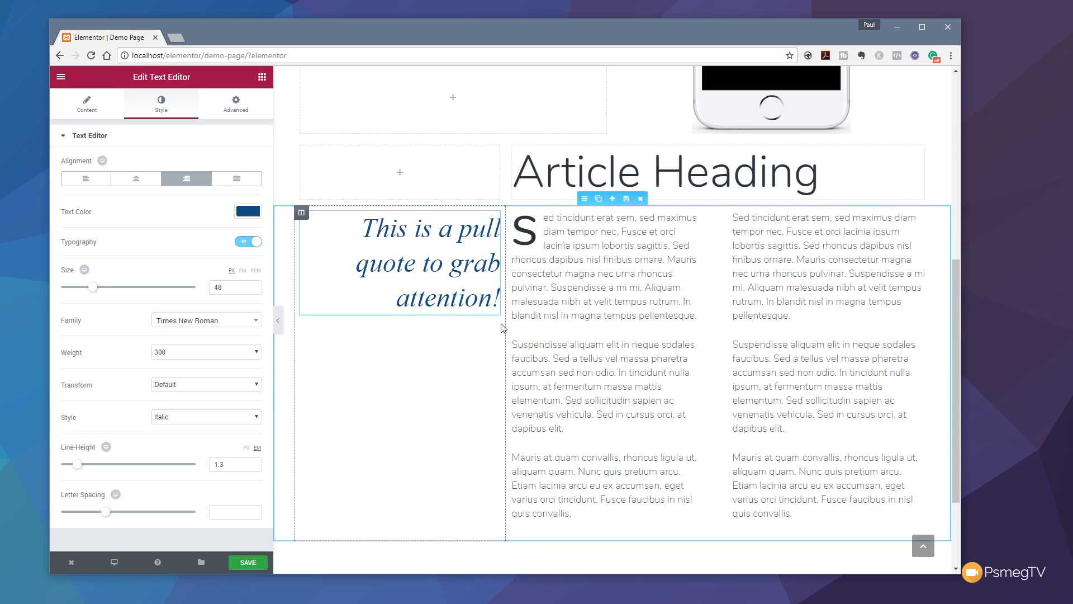
Give the pull quote a solid border with unlinked widths, 3 px wide on its right side only, and unlink its border radius values
click(241, 106)
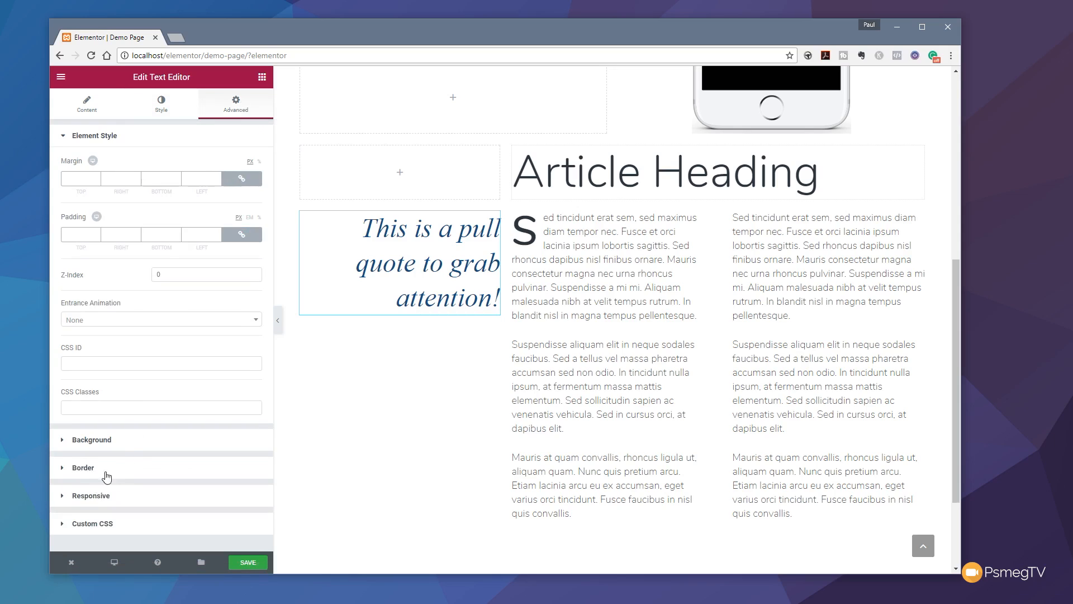
click(87, 467)
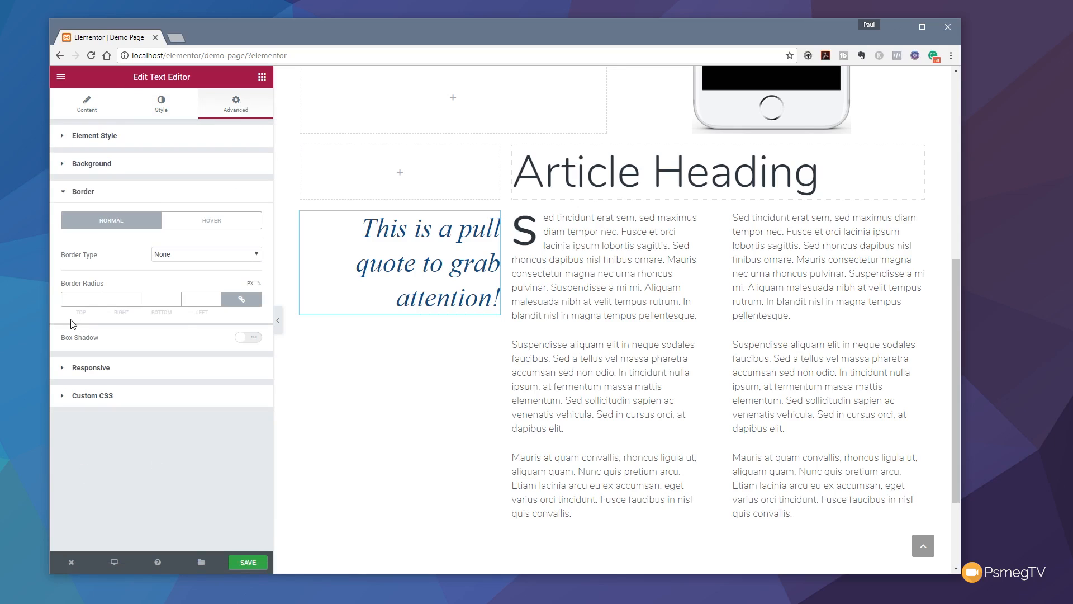
click(242, 302)
click(210, 254)
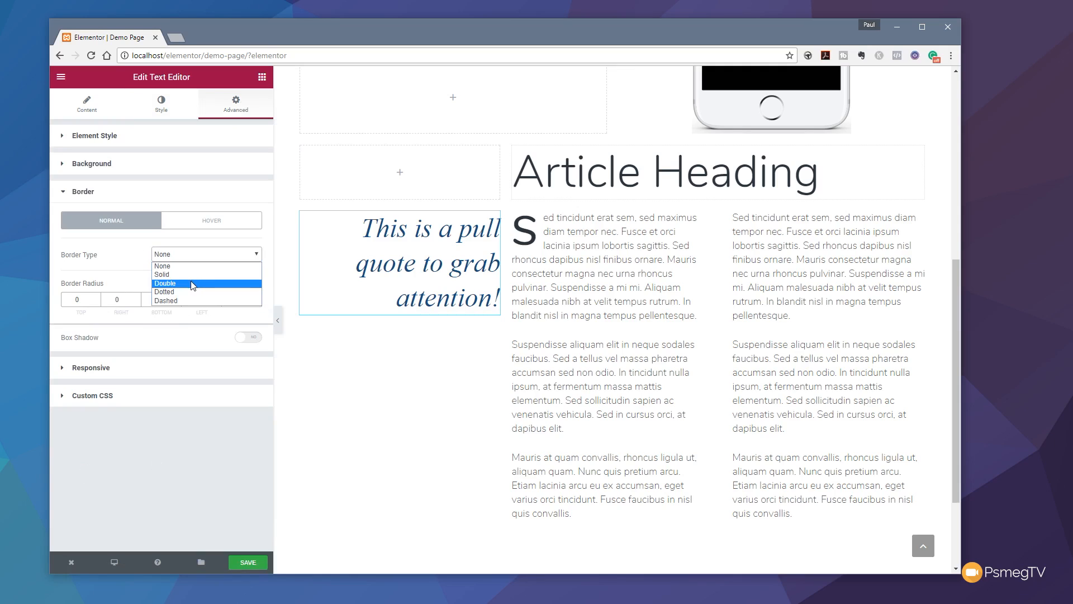
click(193, 275)
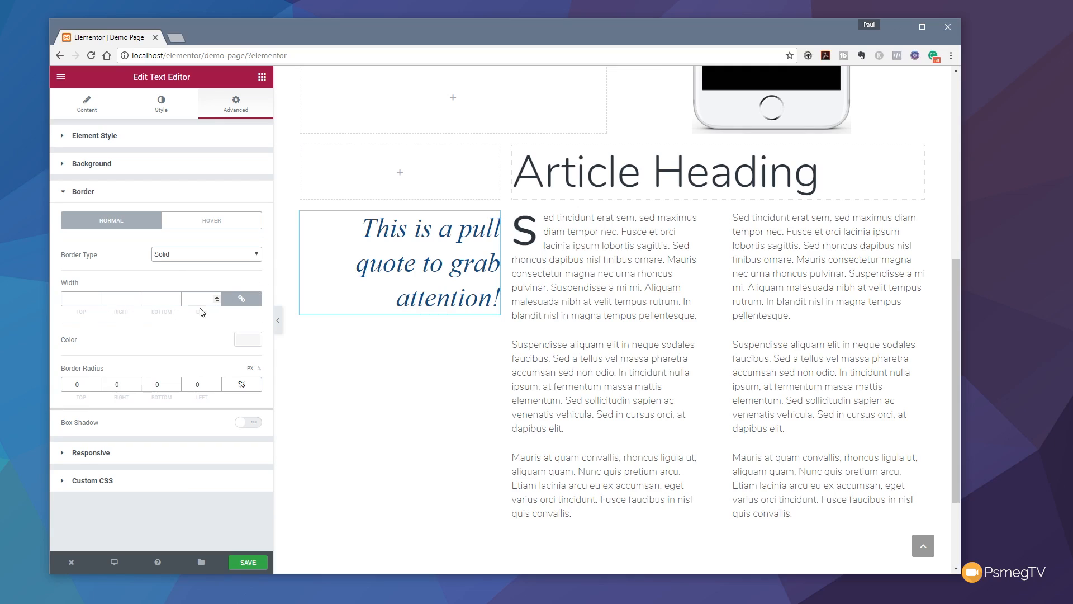
click(242, 299)
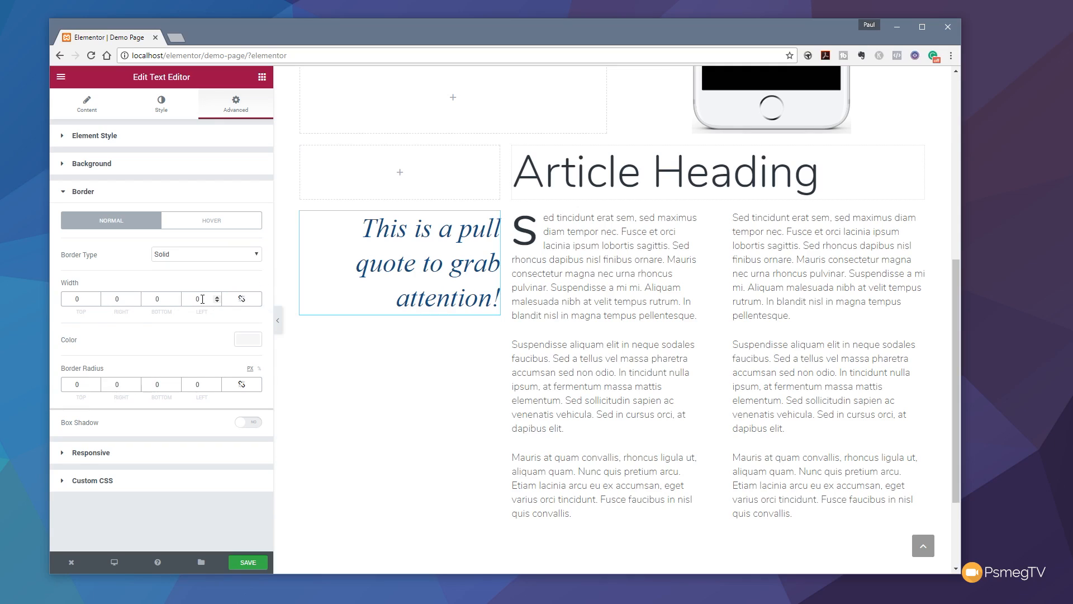
double_click(110, 300)
text(3)
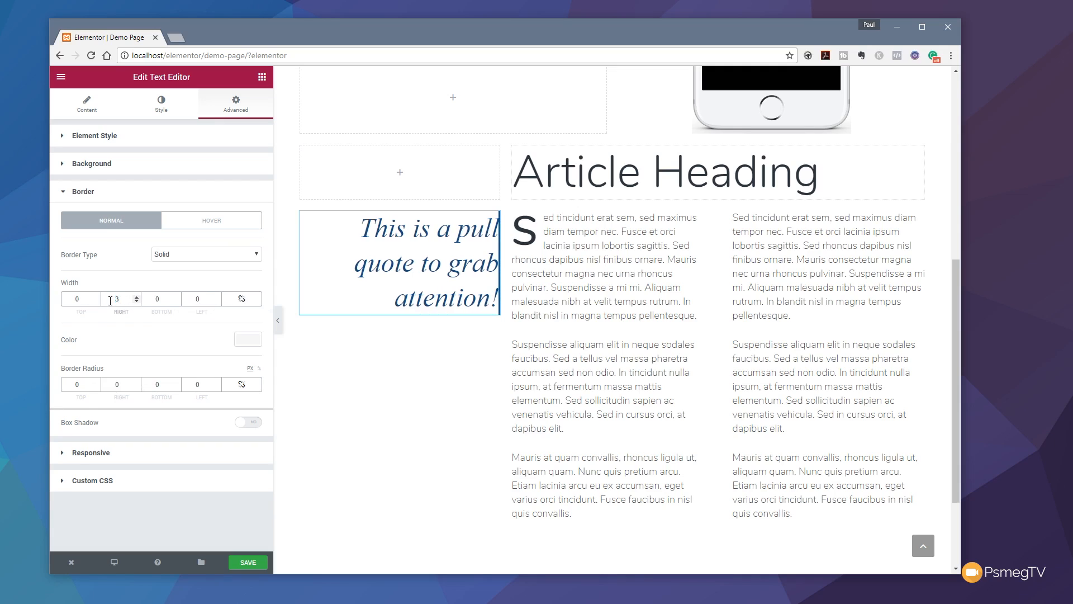
Set the pull quote's border color to light grey #e2e2e2
click(248, 341)
click(61, 366)
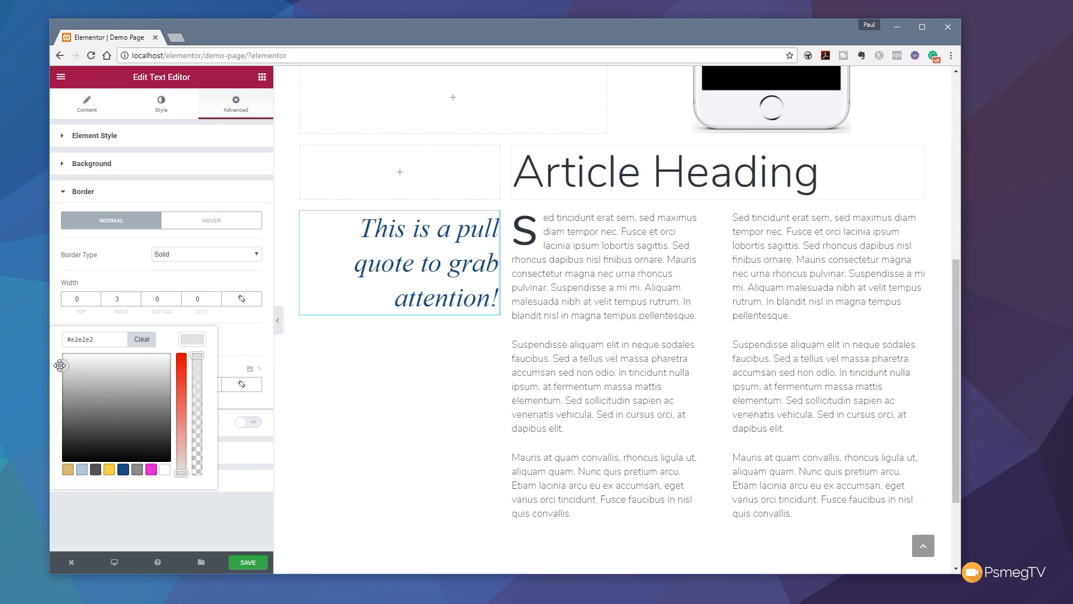
click(257, 347)
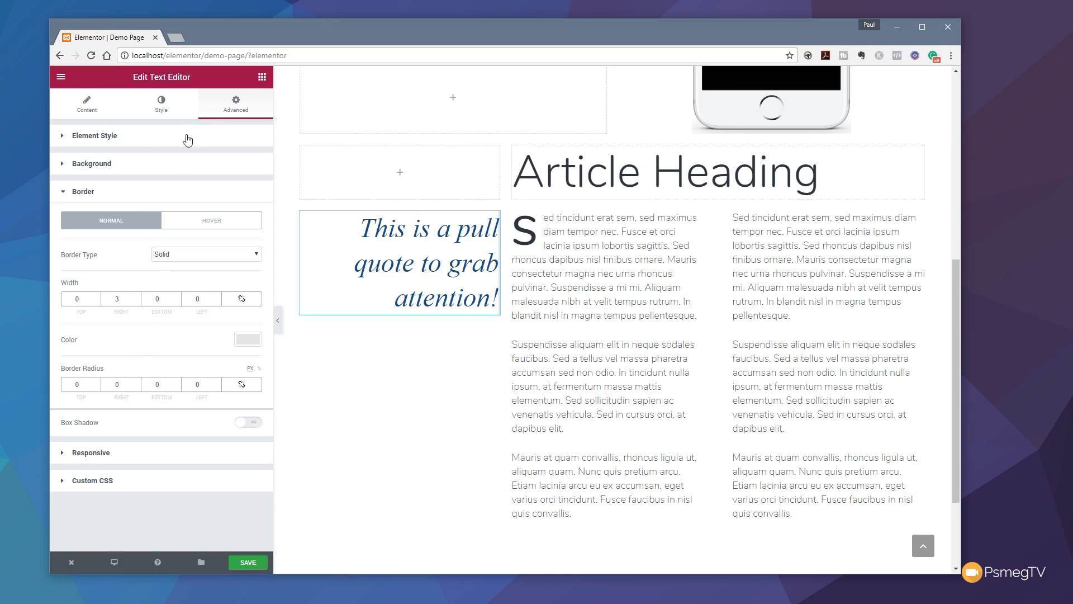
Unlink the pull quote's padding values and set its right padding to 15 px
click(124, 144)
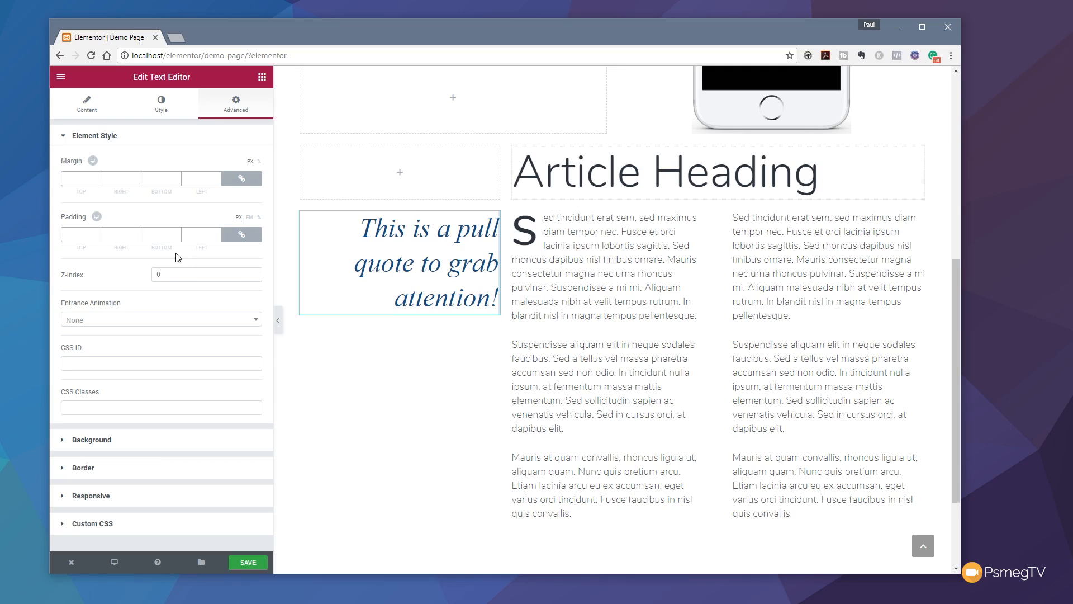
click(243, 235)
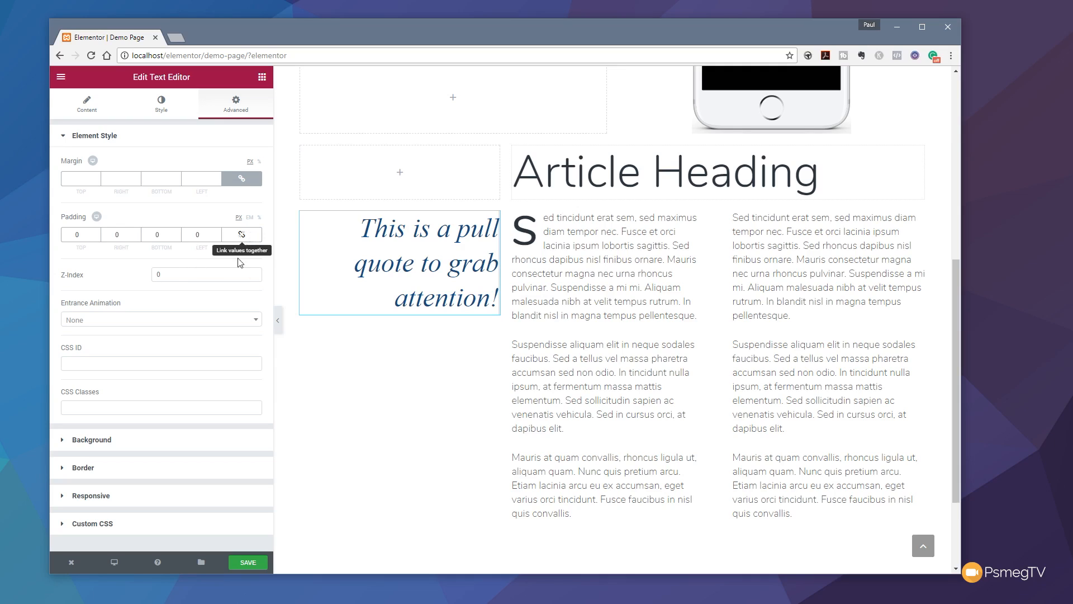
double_click(117, 235)
text(15)
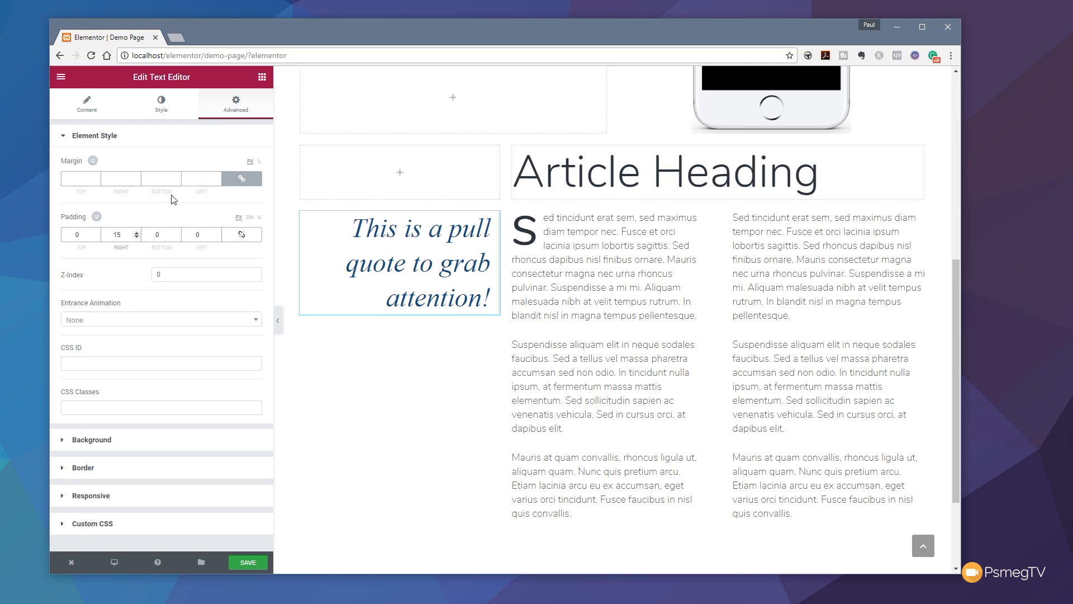
Unlink the pull quote's margin values, set its right margin to 10 px and save the page
click(243, 181)
click(120, 178)
text(10)
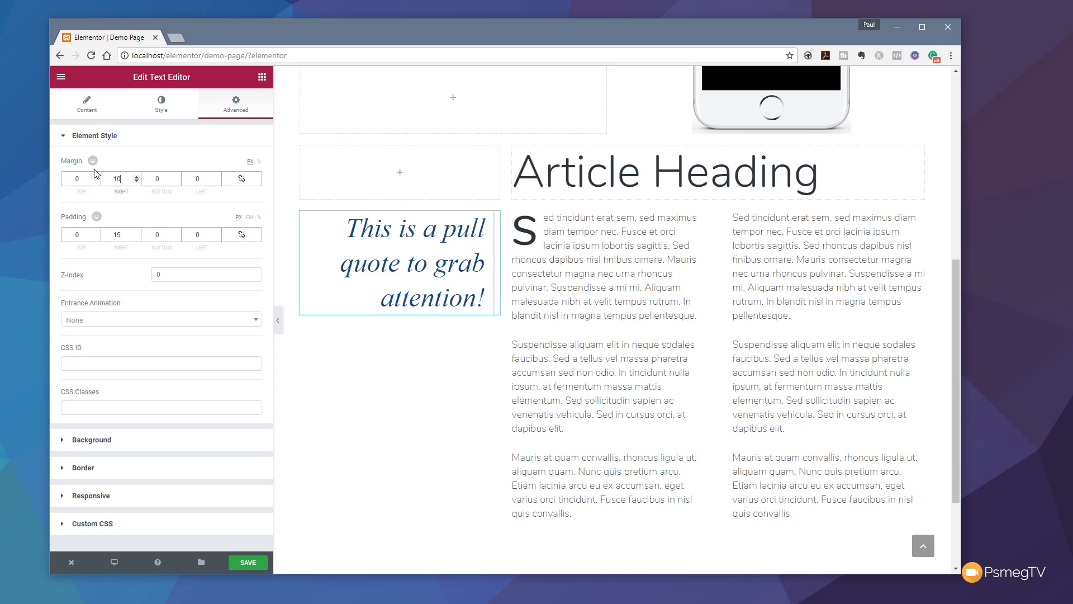
click(247, 561)
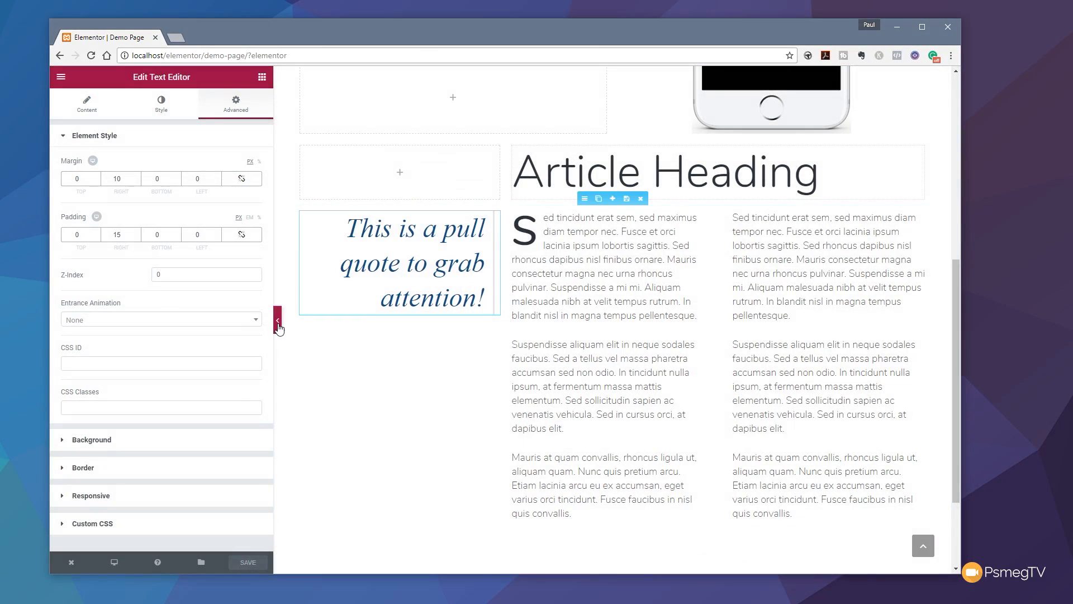
Preview the page without the editing panel, checking the hero, article and pull quote layout, and return to editing
click(279, 328)
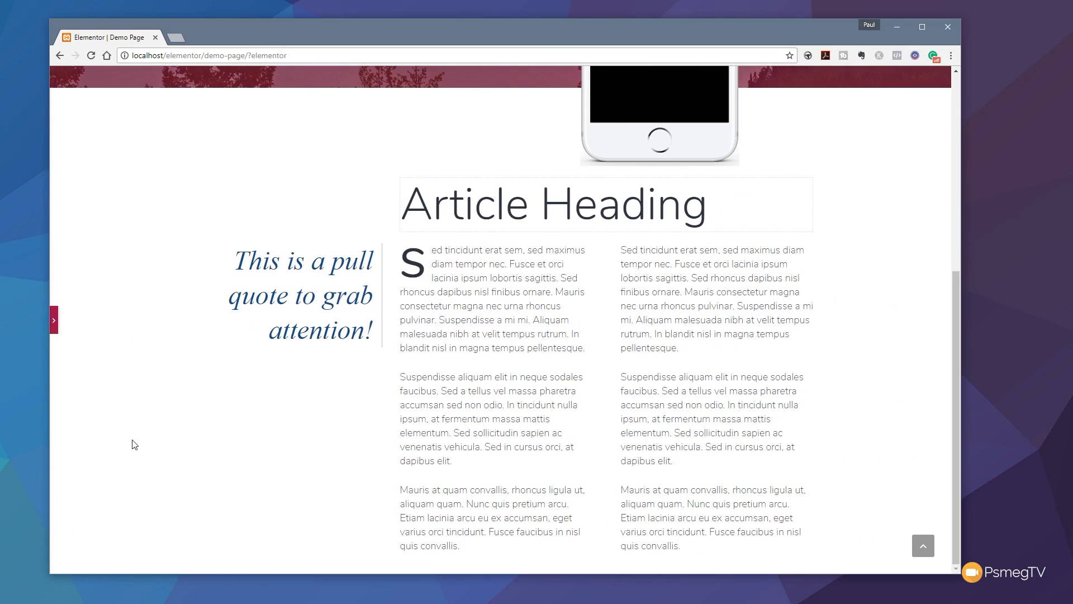
scroll(132, 444, up, 3)
scroll(132, 444, up, 3)
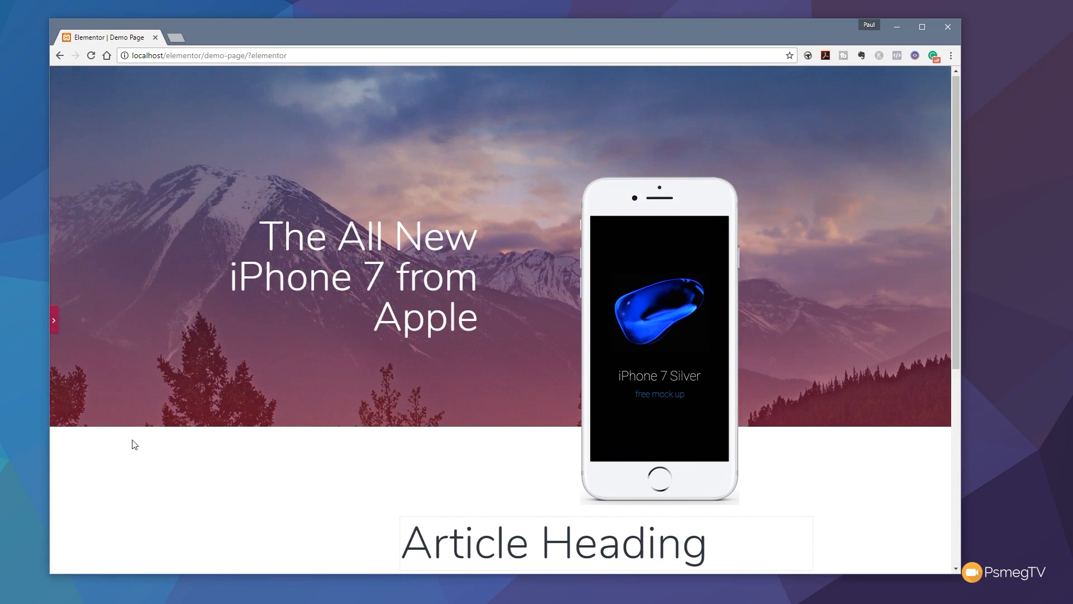
scroll(161, 456, down, 3)
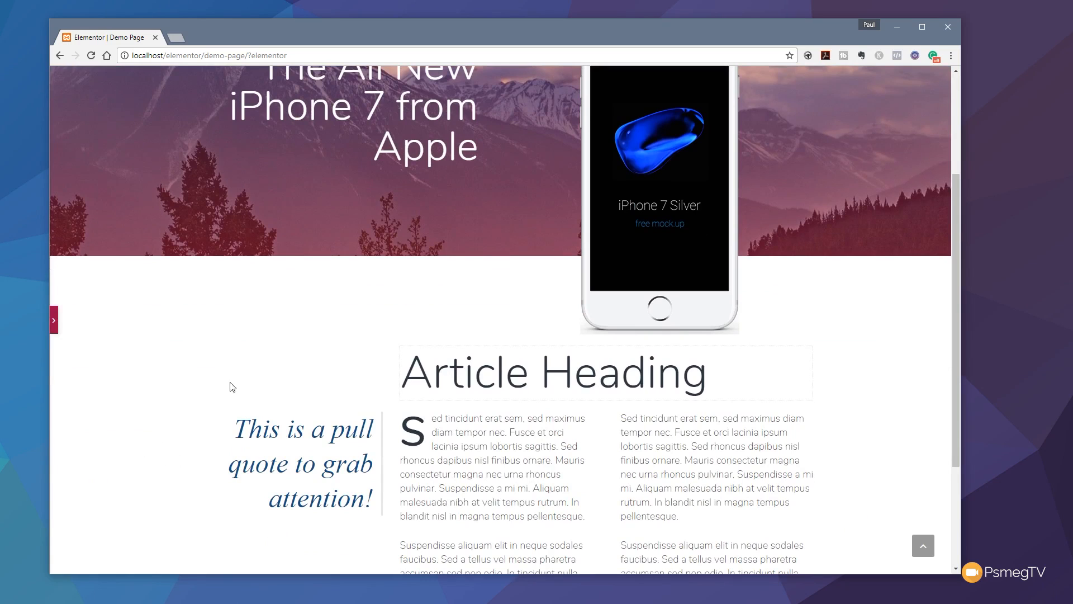
scroll(196, 422, up, 3)
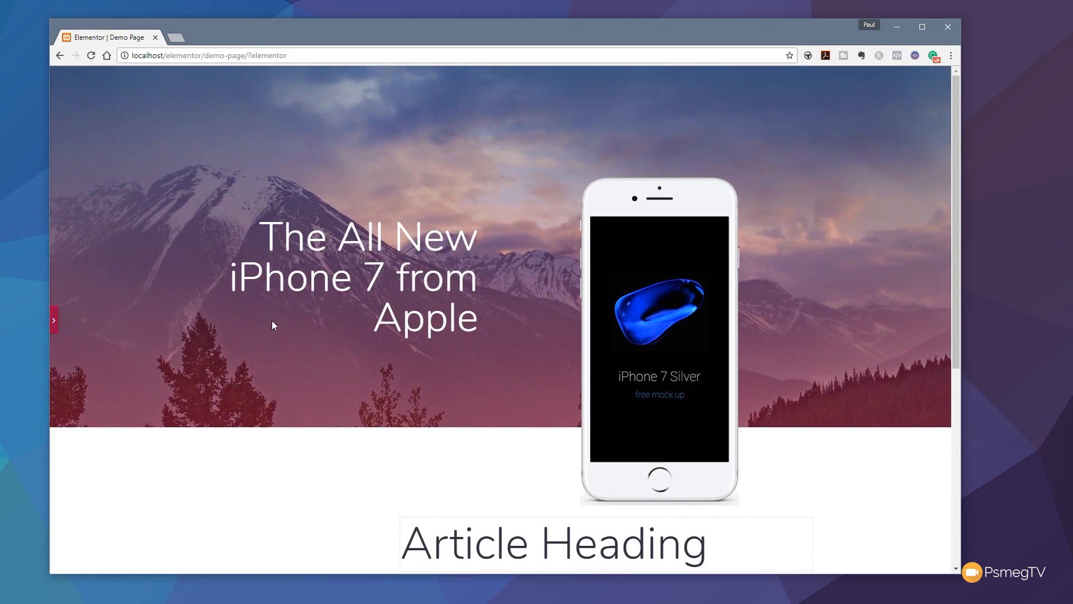
scroll(272, 321, down, 6)
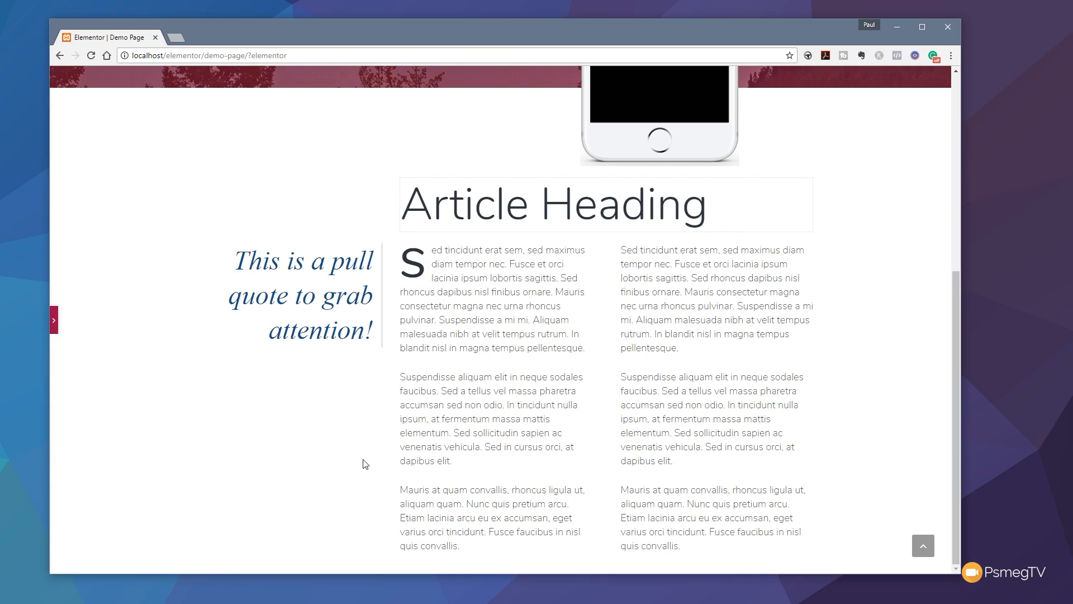
click(54, 321)
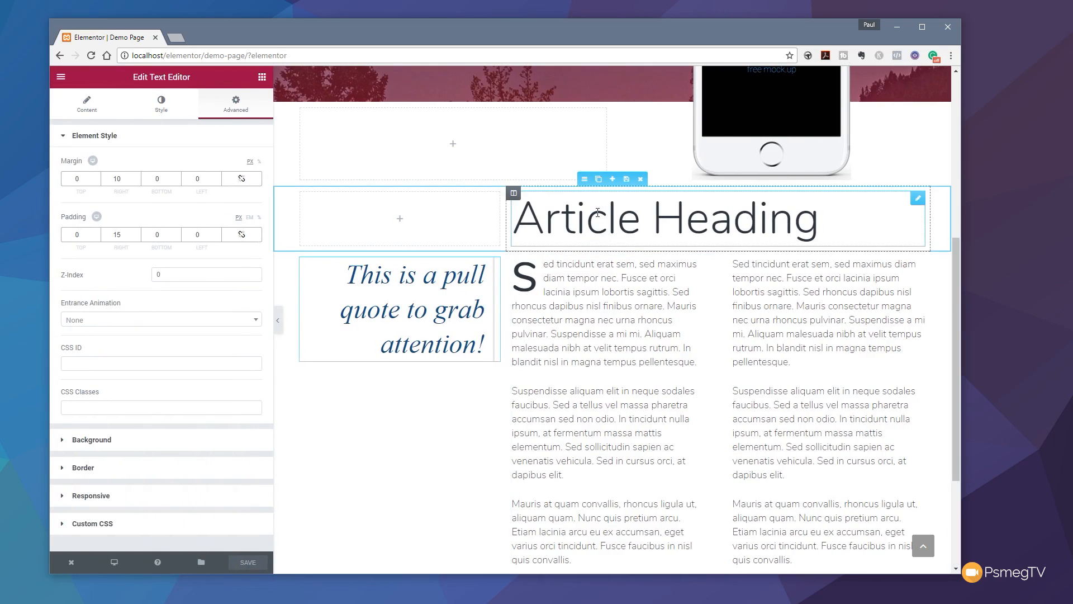
Open the border settings of the "Article Heading" widget and unlink its border width values
click(917, 198)
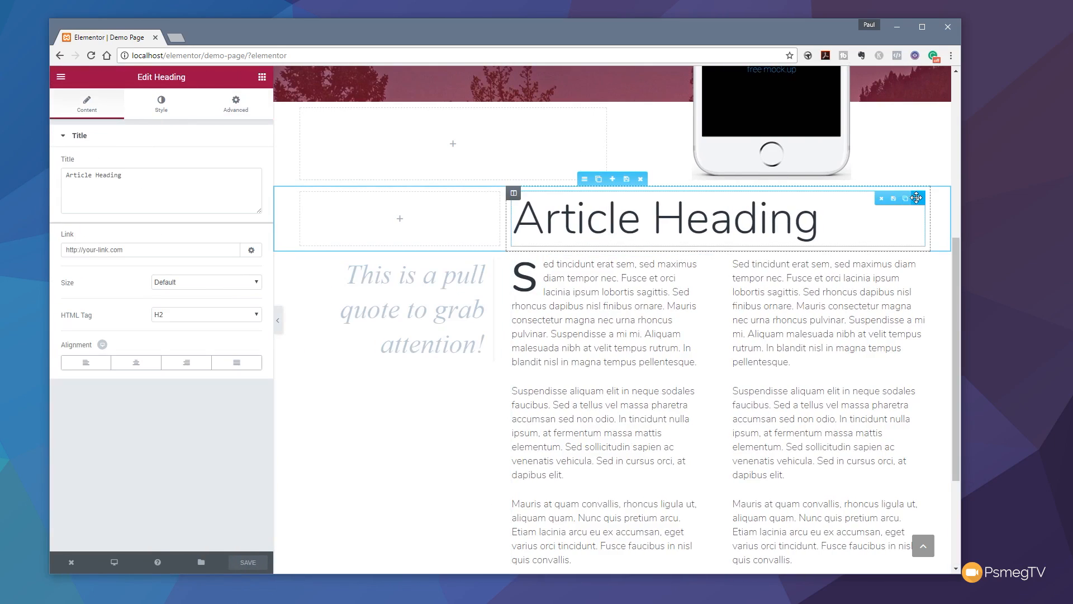
click(171, 108)
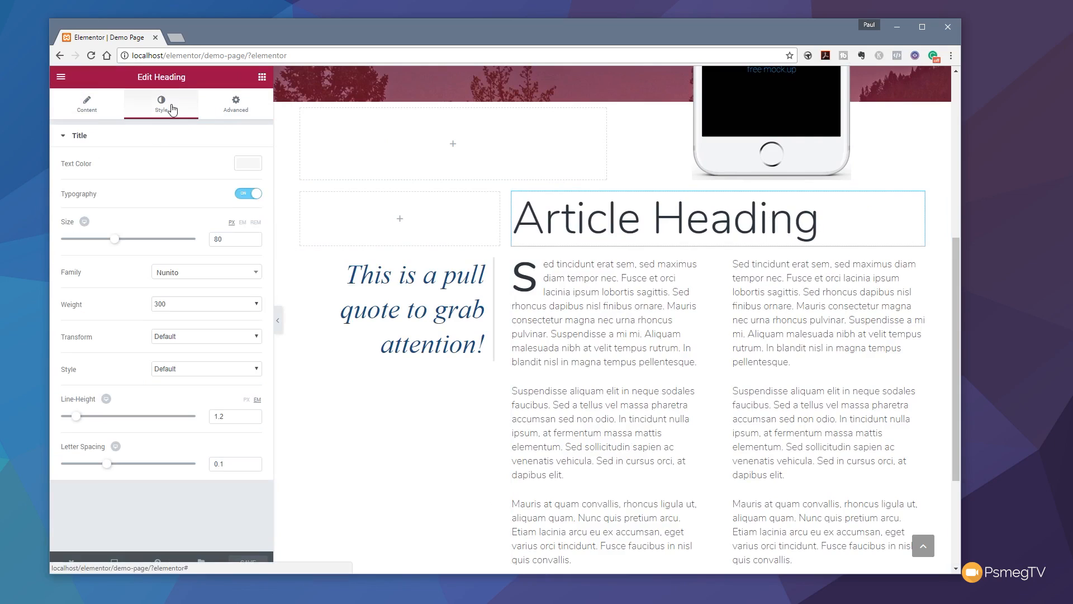
click(239, 106)
click(105, 469)
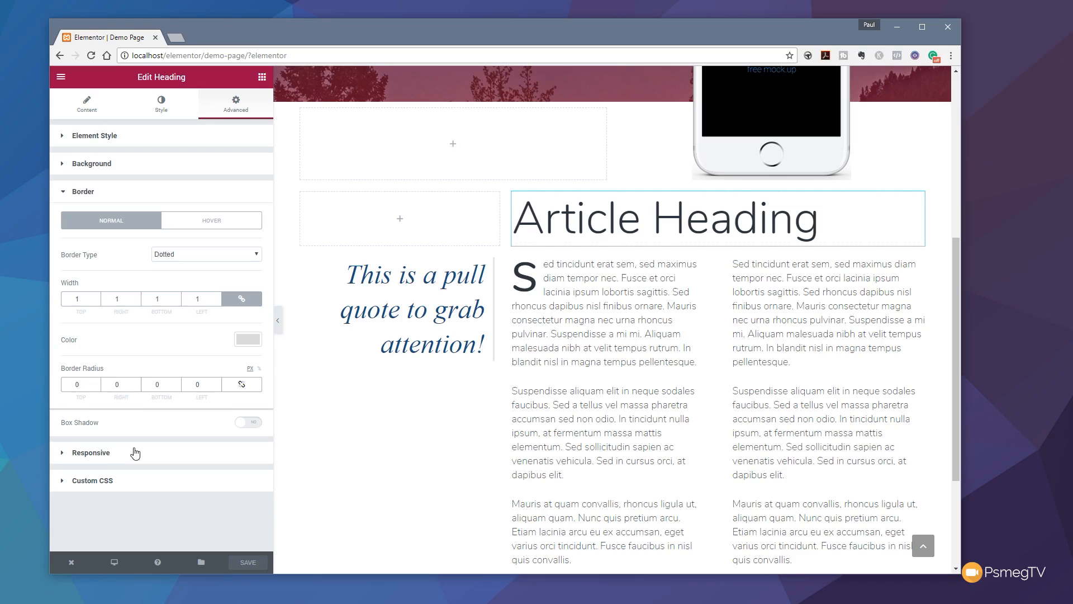
click(242, 305)
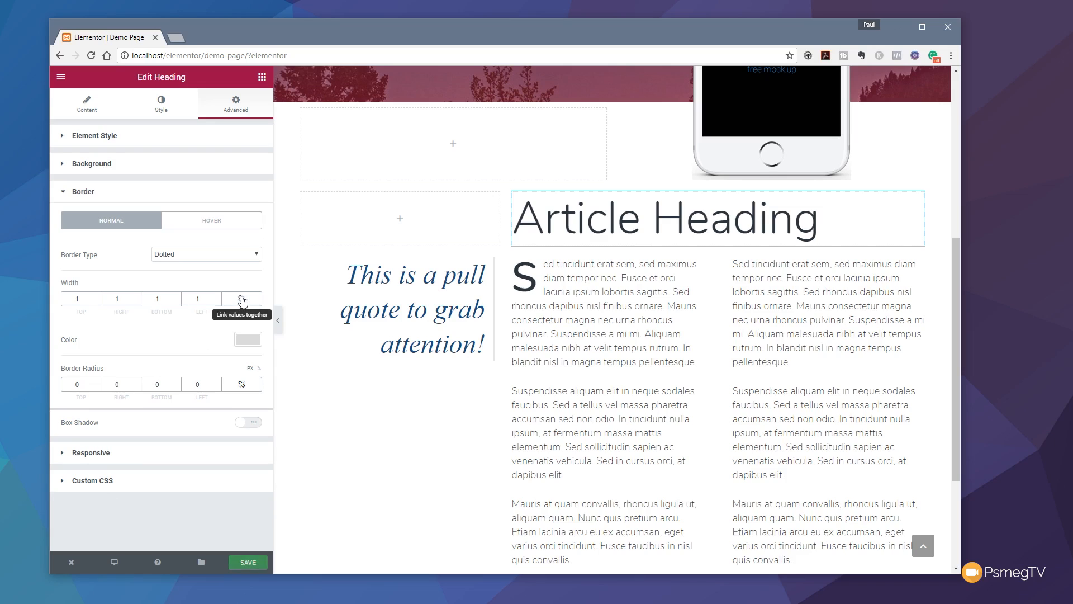
Set the heading's left, right and top border widths to 0 and preview the page without the editing panel
double_click(194, 301)
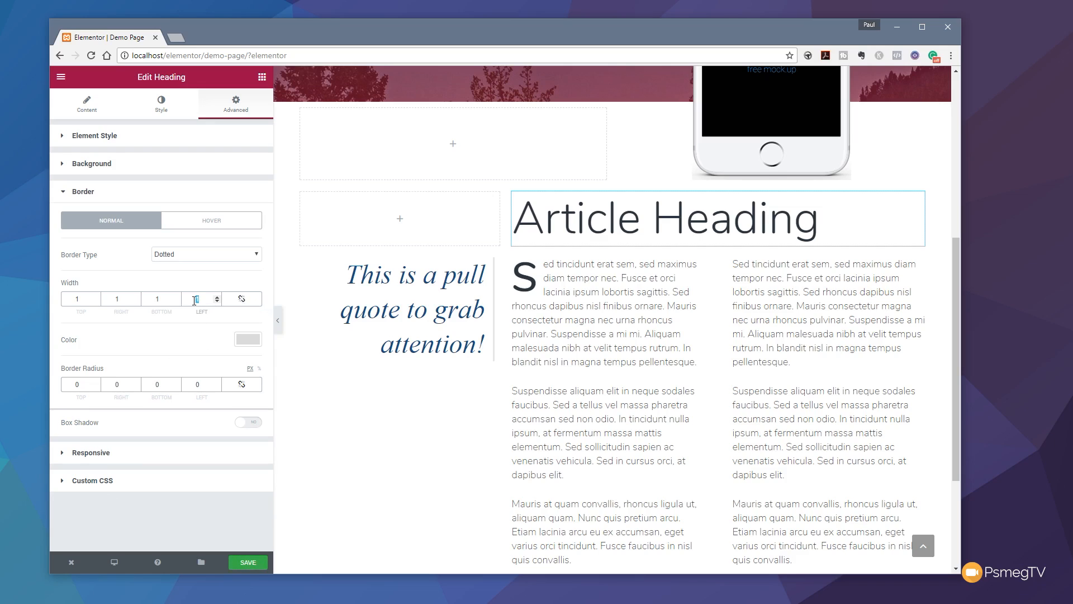
text(0)
click(123, 300)
text(0)
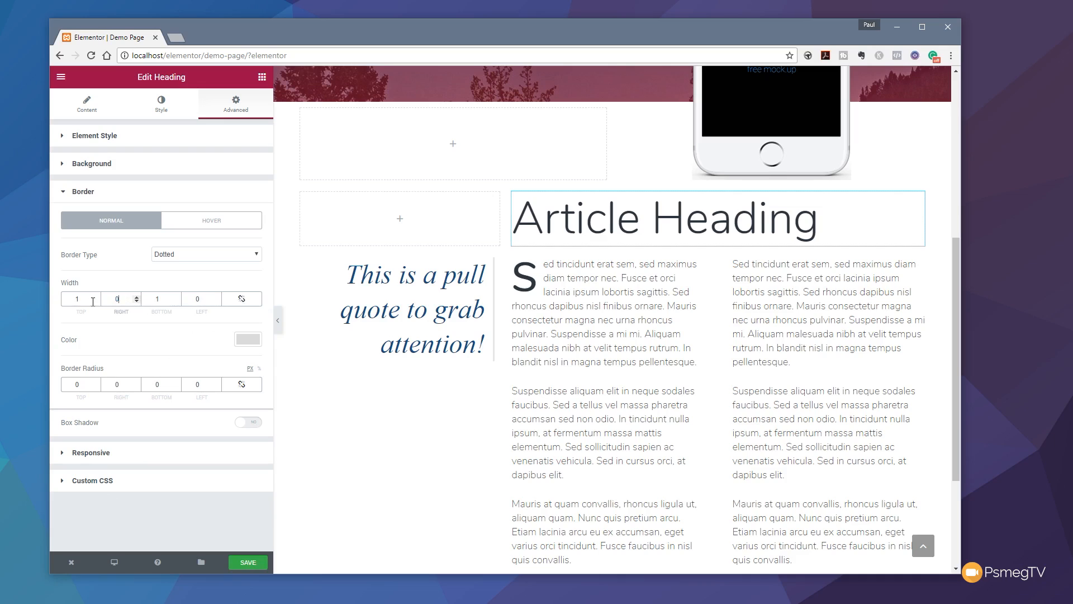
double_click(77, 299)
text(0)
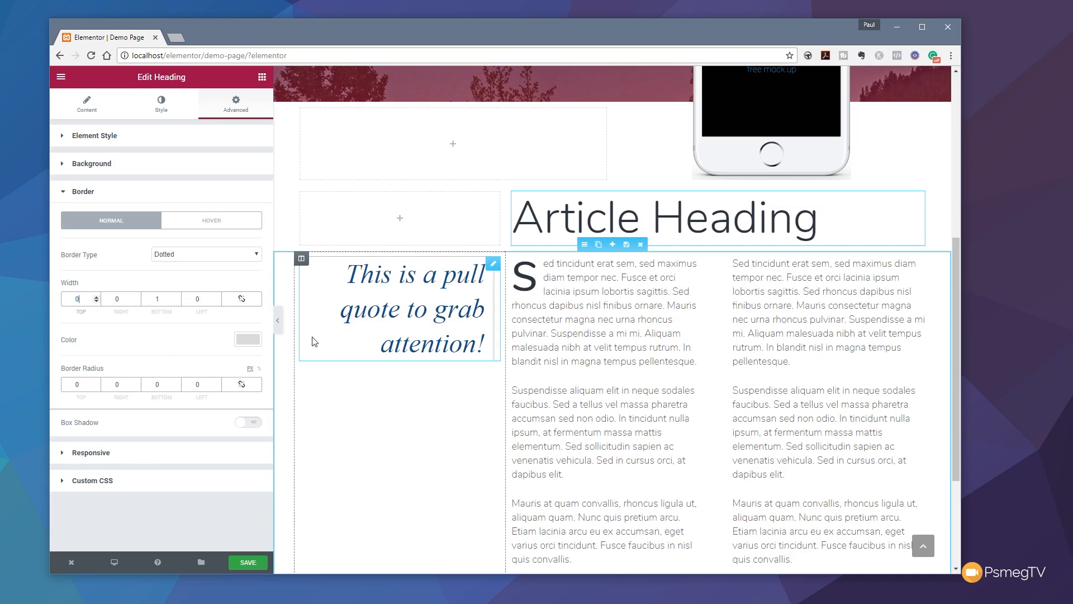
click(278, 321)
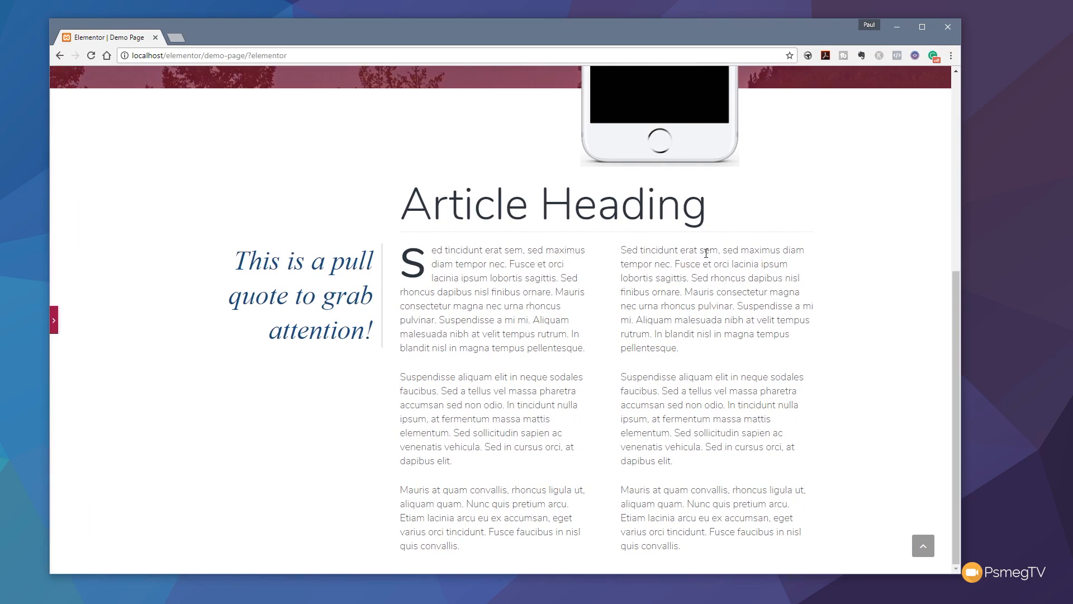
Add a two-column section below the article and narrow its first column to line up with the pull quote column
click(54, 320)
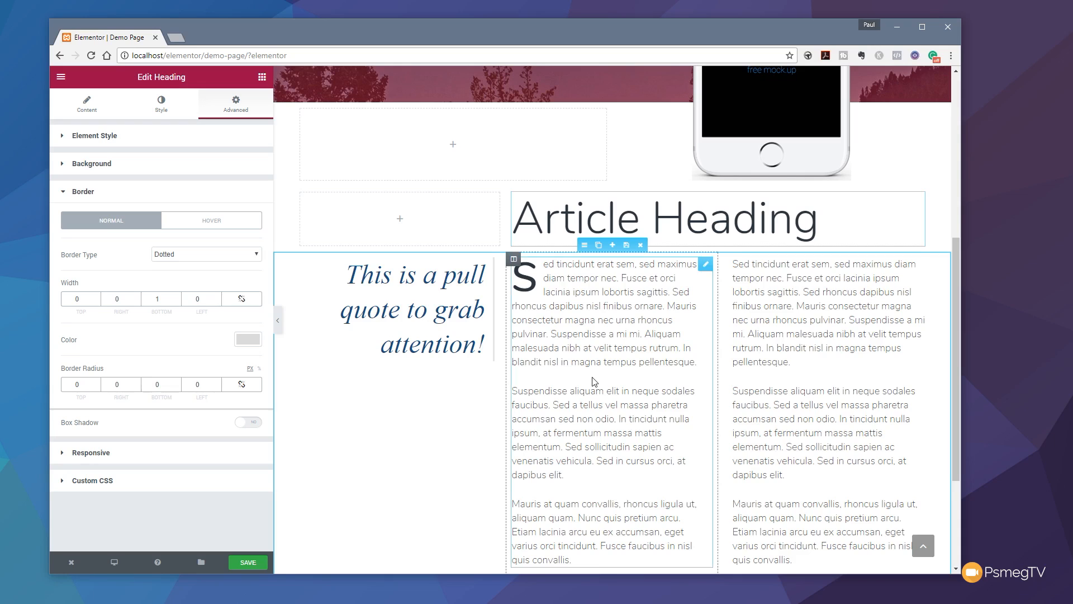
scroll(588, 367, down, 3)
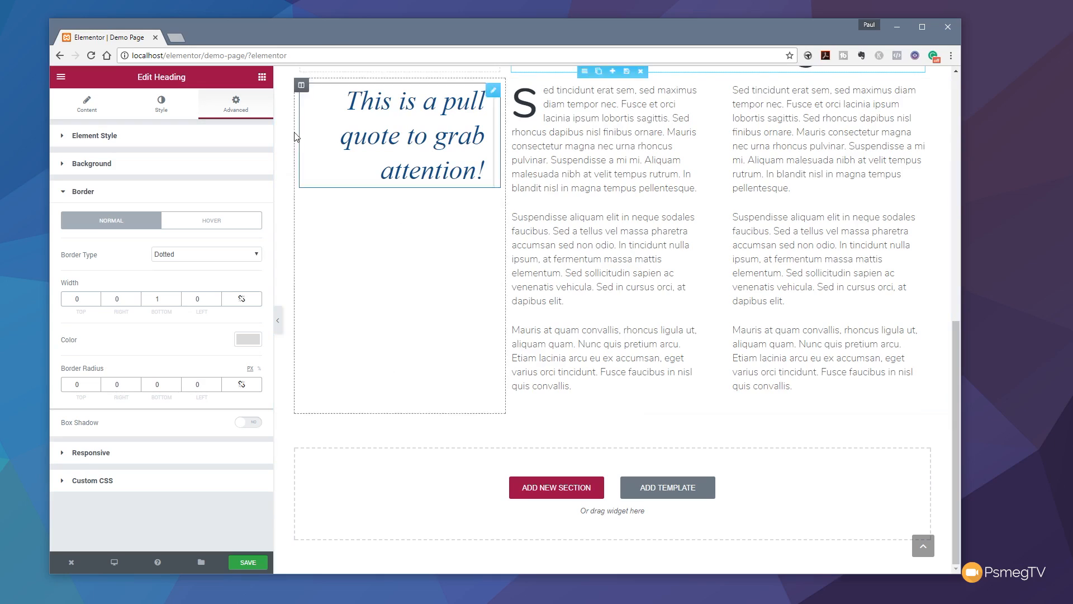
click(567, 492)
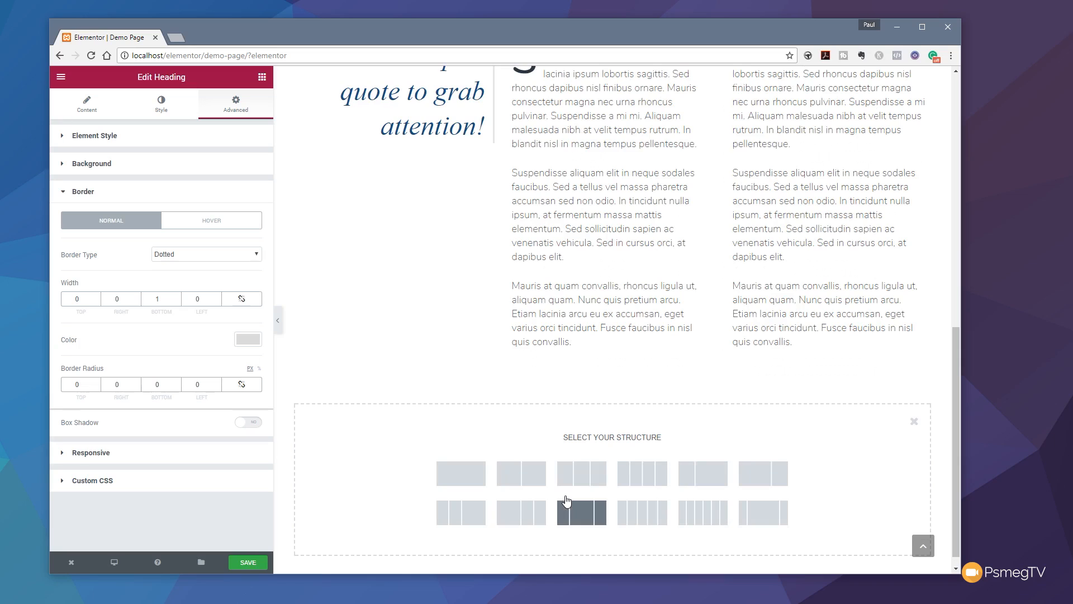
click(512, 476)
drag(613, 394, 506, 398)
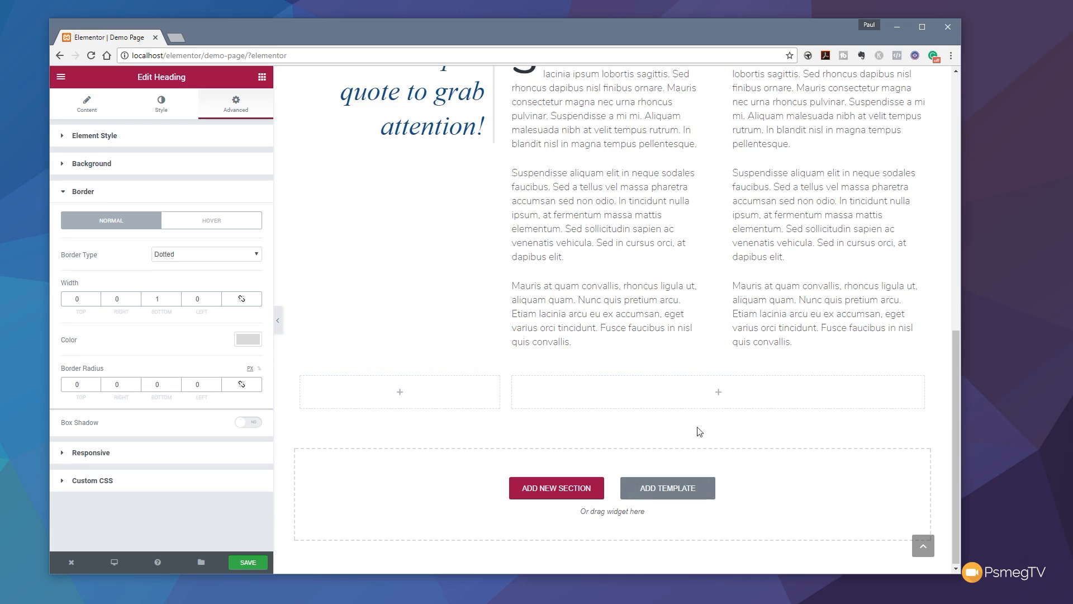
Place an Image widget in the new section's wide column and insert the lake photo 41VLTI0L65.jpg from the media library
click(262, 76)
drag(107, 210, 680, 387)
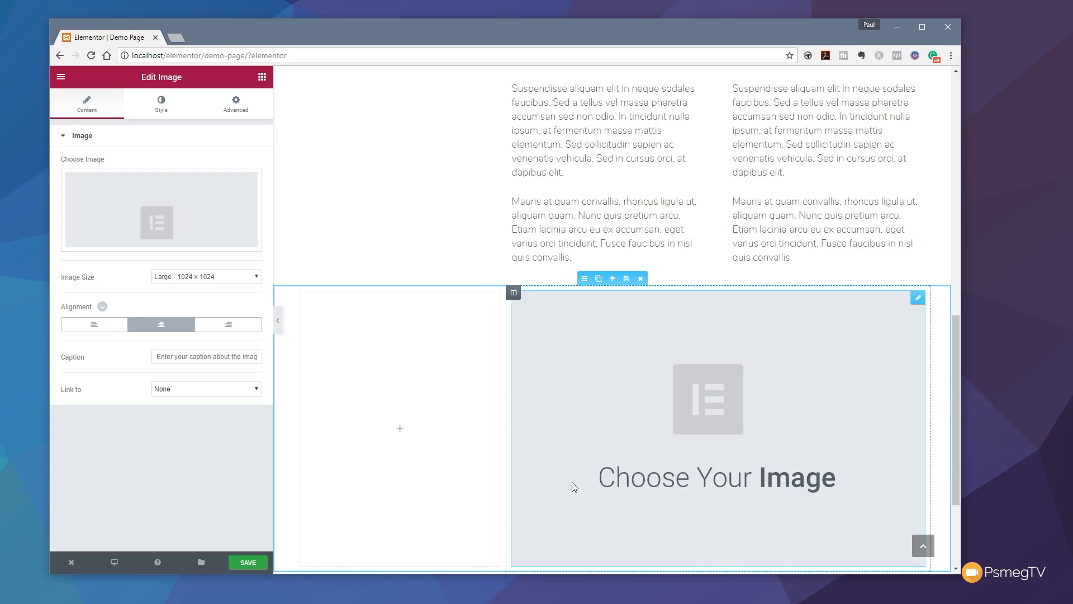
click(146, 218)
scroll(649, 385, down, 6)
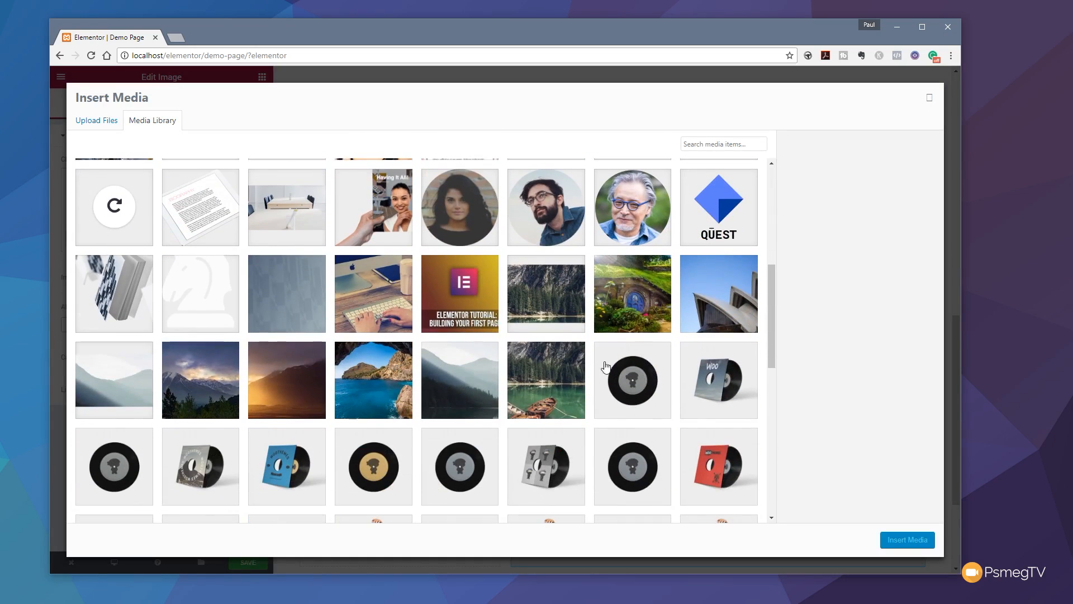
click(535, 388)
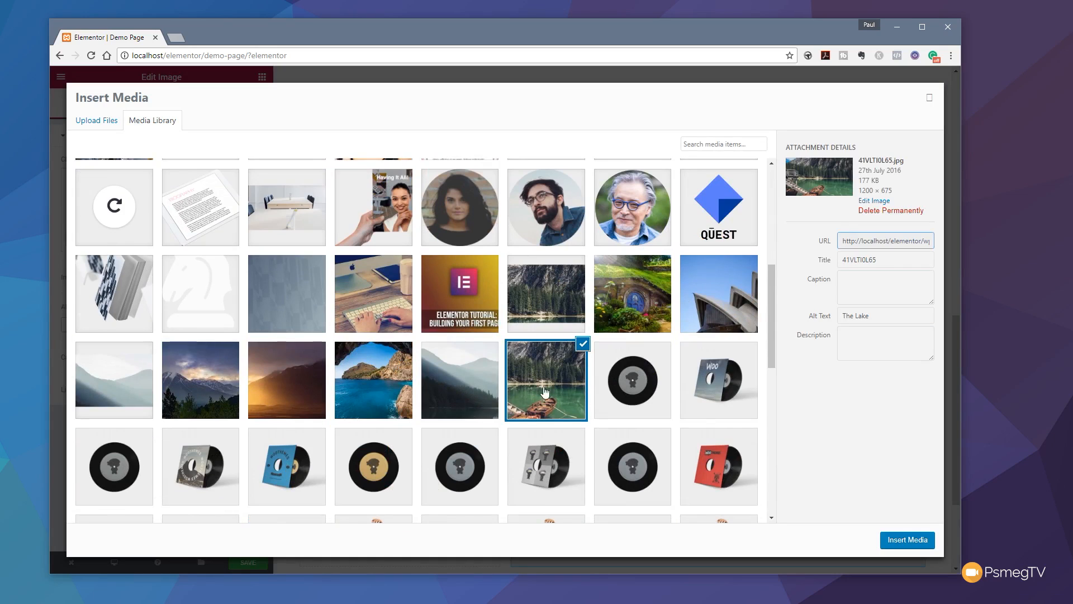
click(907, 540)
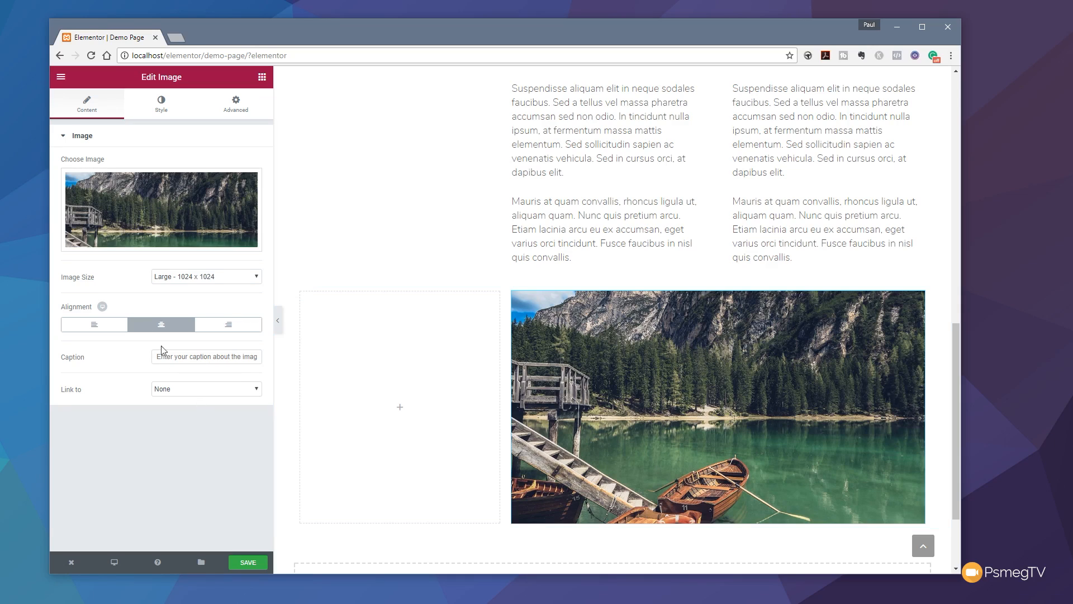
Caption the lake image "This is an image caption to inform the viewer what's in the photograph!" and enable its box shadow
click(176, 360)
text(This is an image caption to inform the viewer what's in the photograph!)
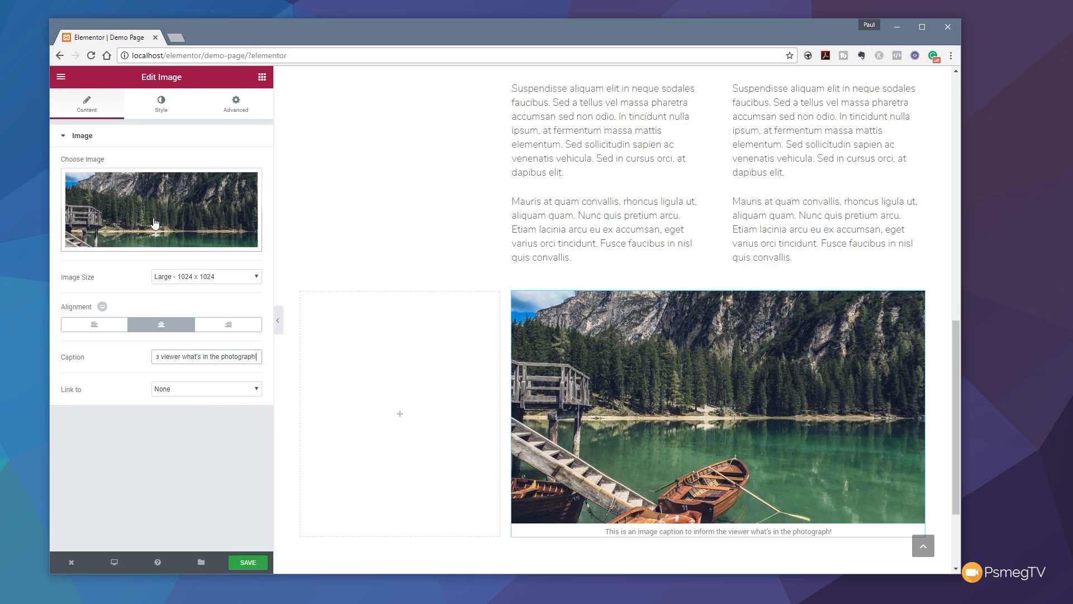
click(161, 107)
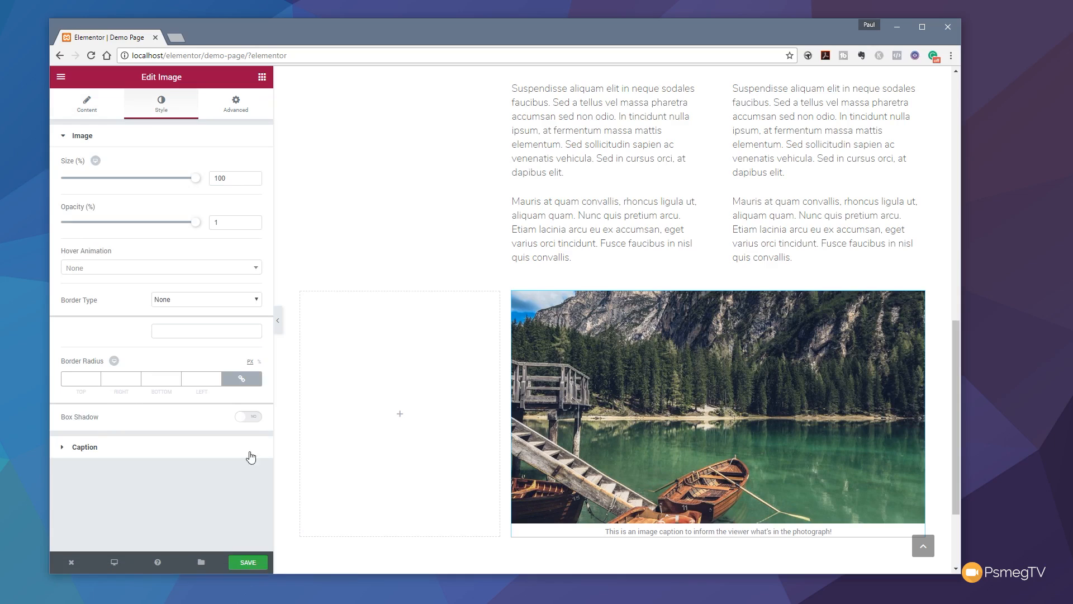
click(250, 416)
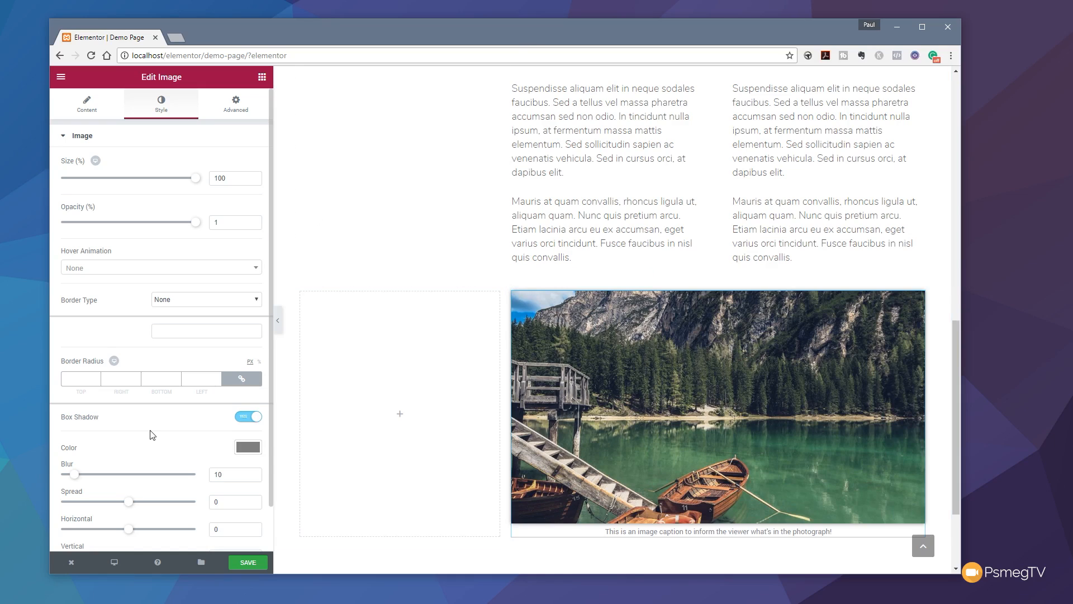
Give the lake image a solid white border with a width of 5 on all sides
scroll(144, 395, down, 1)
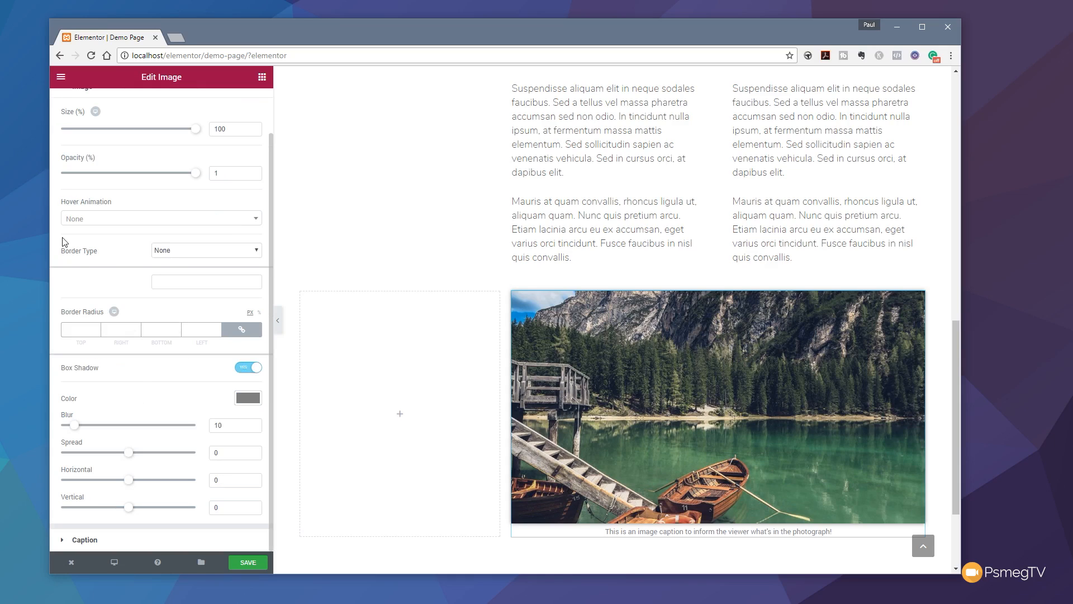
click(215, 253)
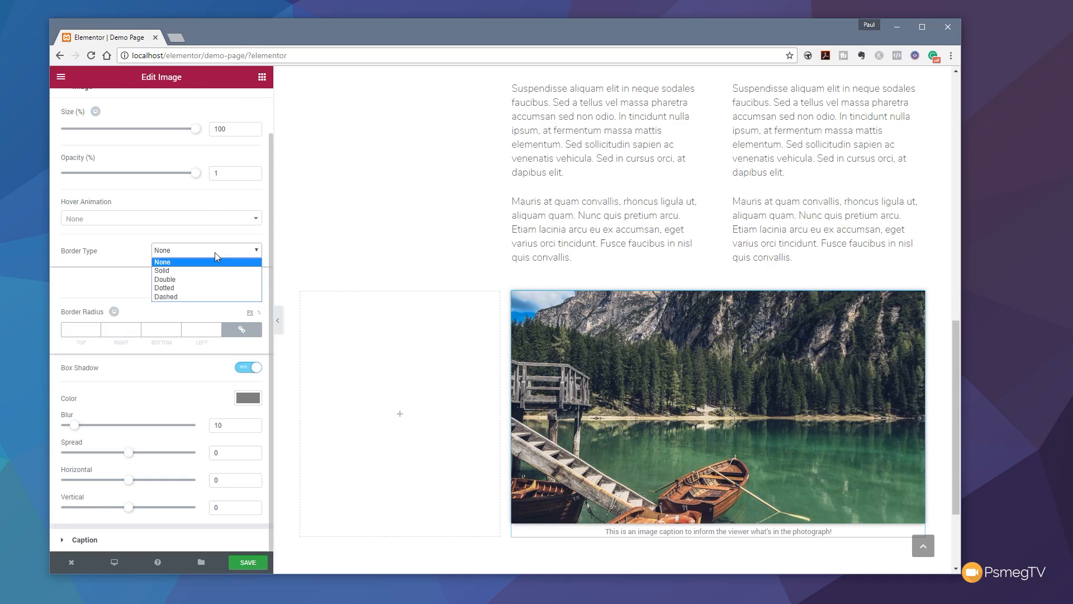
click(205, 271)
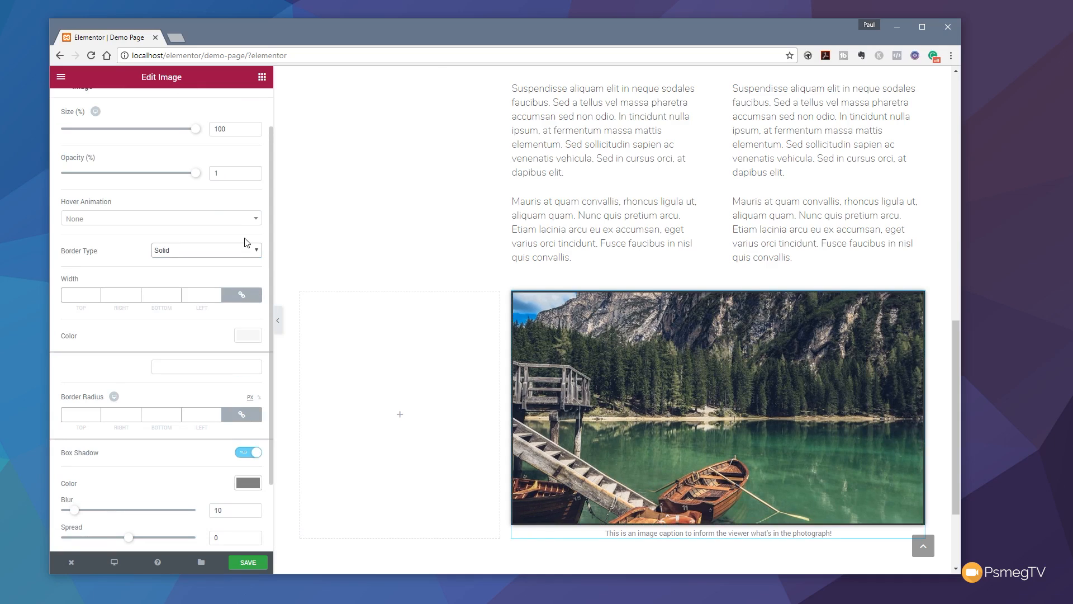
click(248, 335)
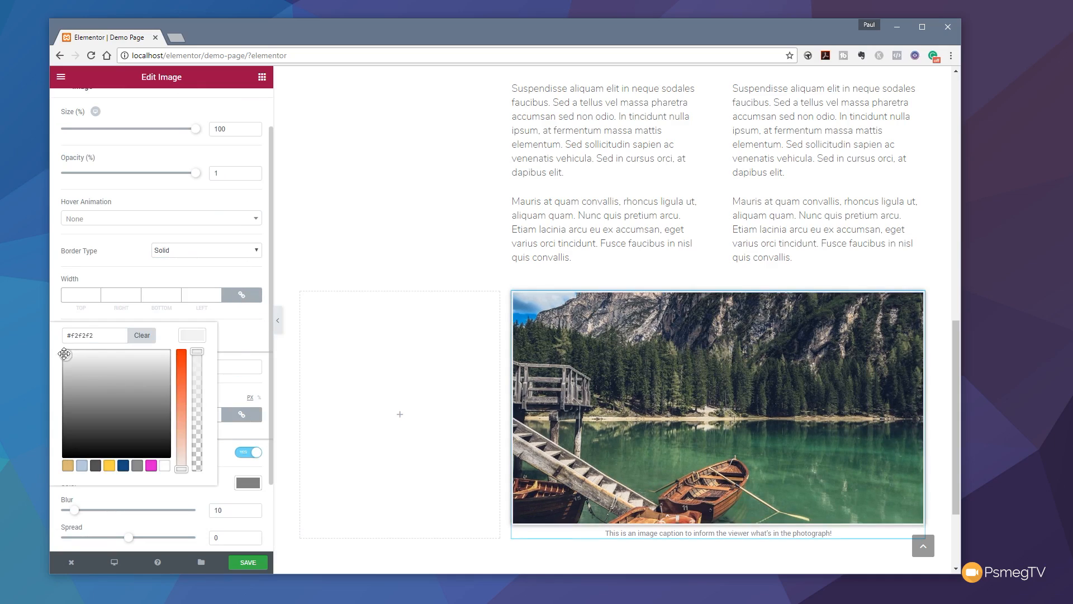
click(80, 296)
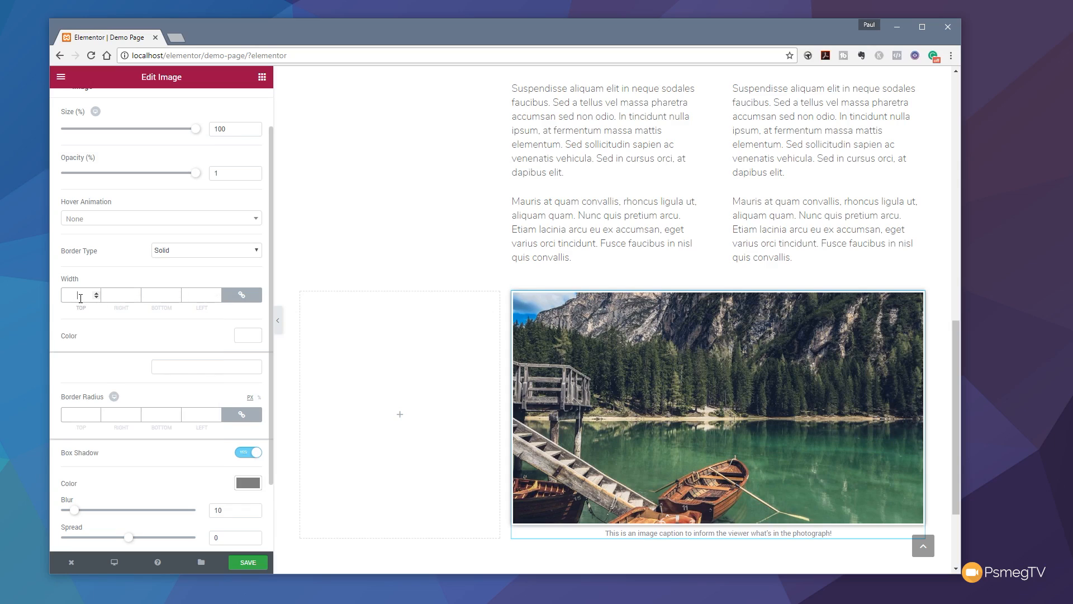
text(5)
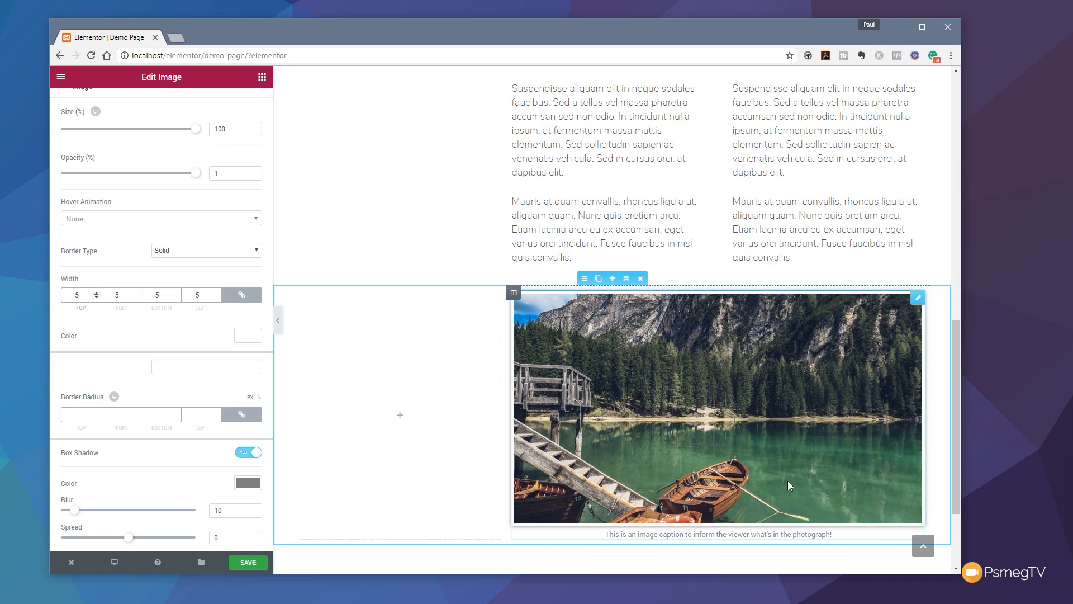
Review the framed image together with the article layout above it and save the page
scroll(721, 475, up, 5)
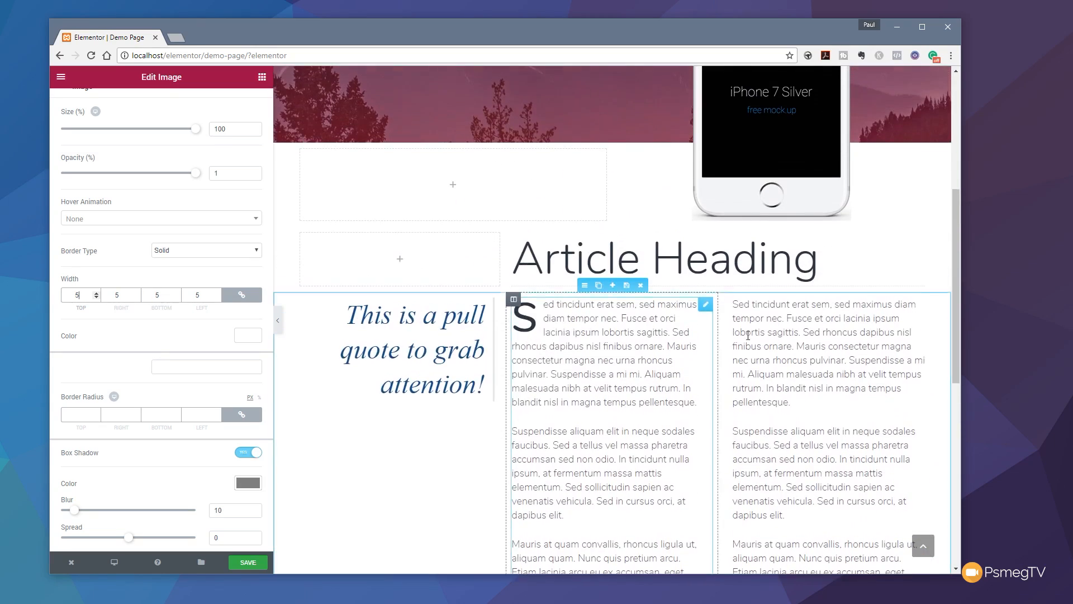
scroll(604, 371, down, 5)
scroll(650, 503, down, 2)
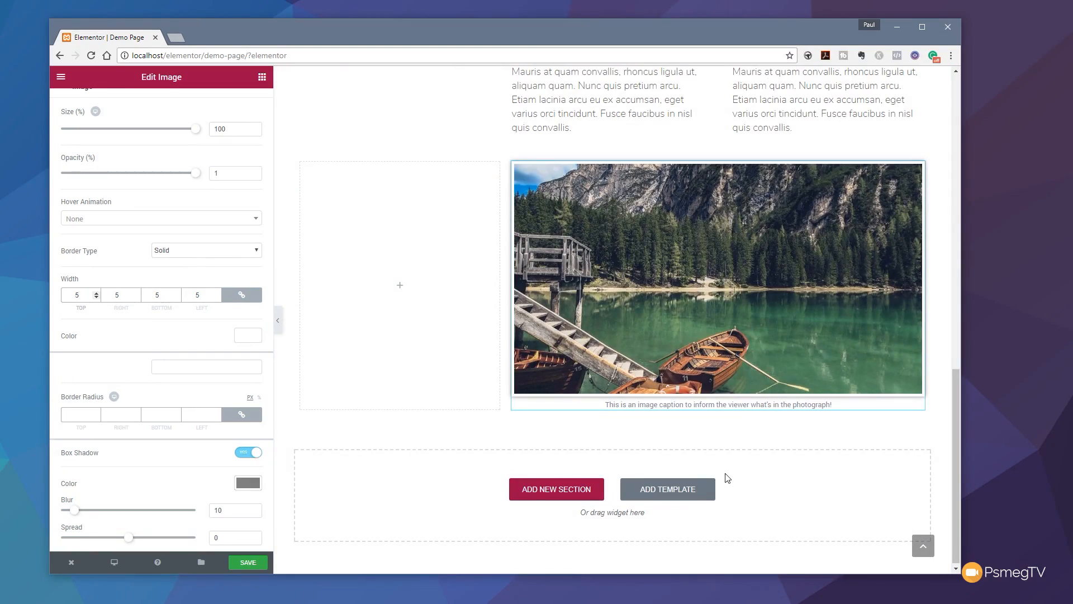
scroll(725, 473, up, 4)
click(238, 562)
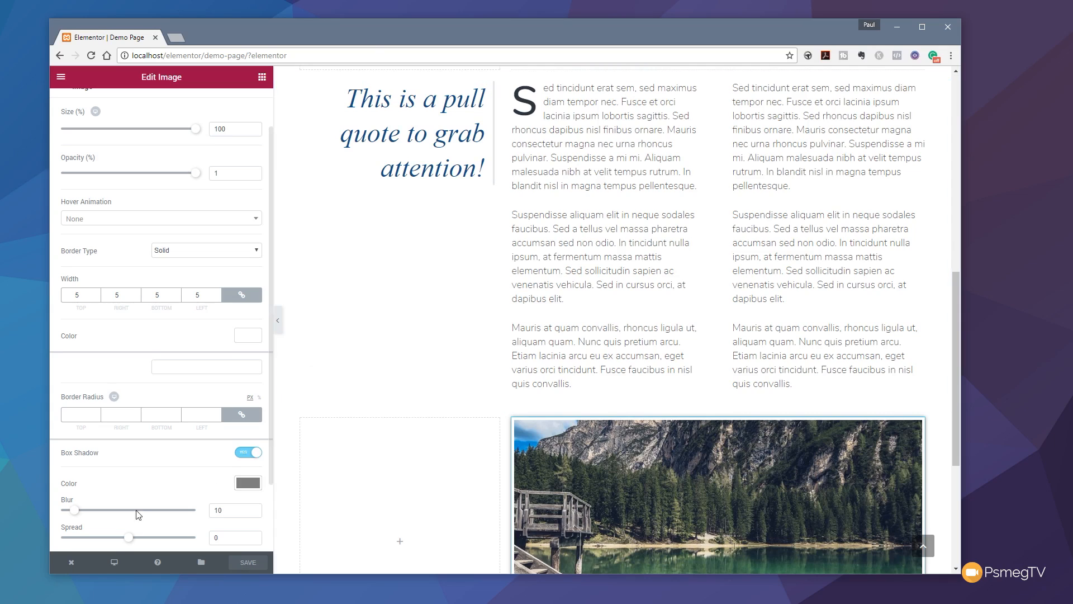
Switch to the tablet preview and inspect the page from the lake image up to the hero section
click(114, 565)
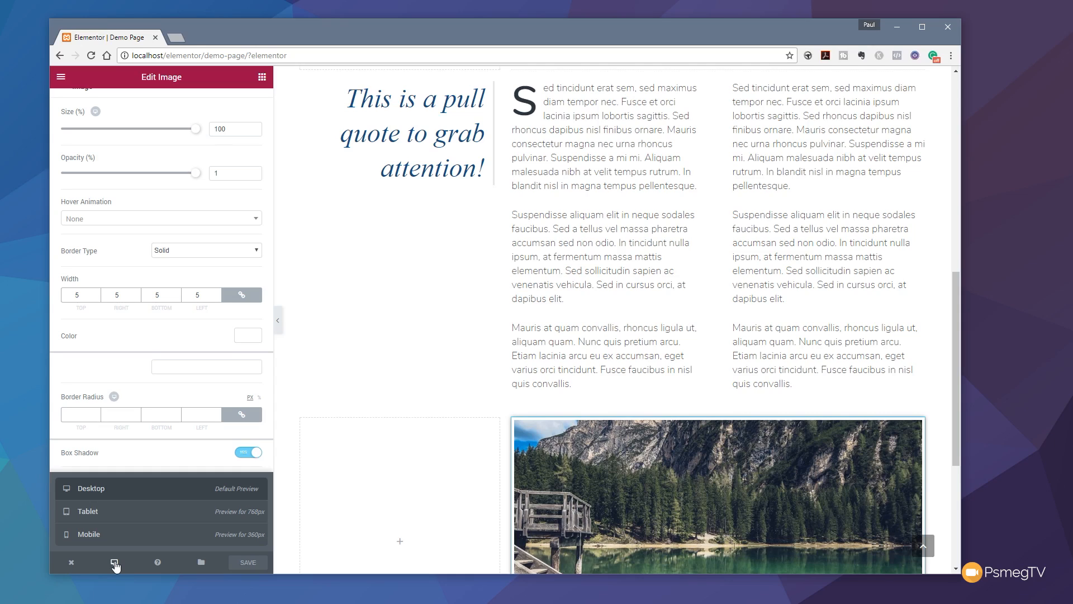
click(118, 512)
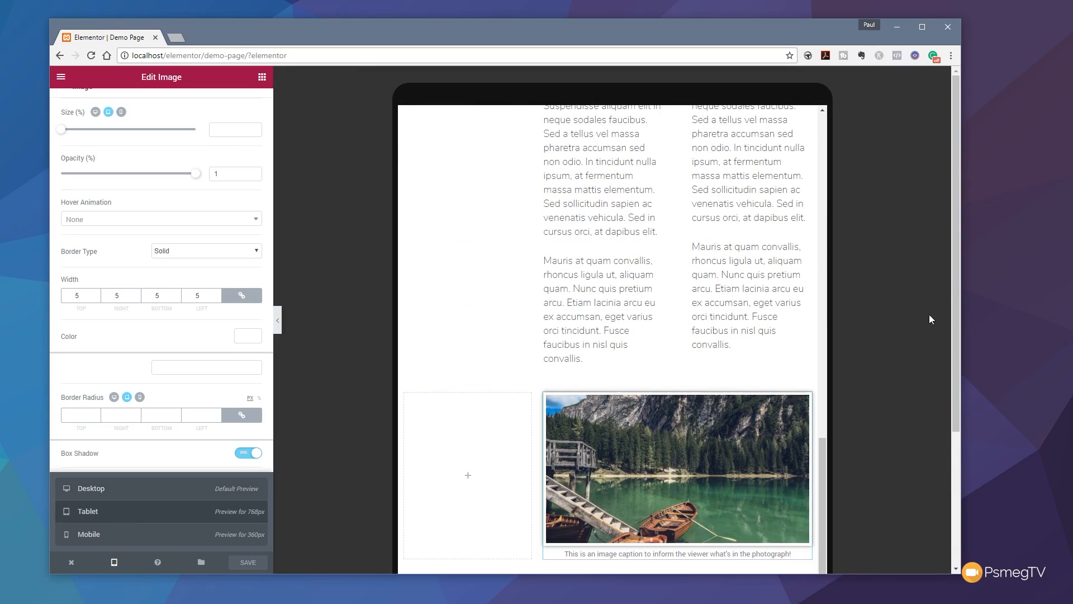
scroll(626, 344, up, 3)
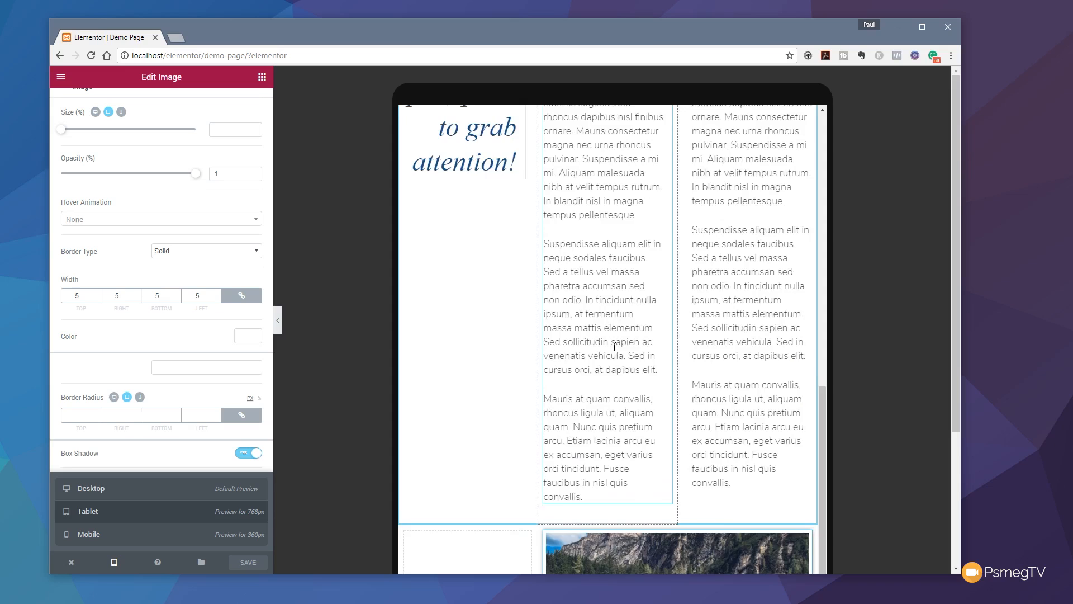
scroll(615, 346, up, 8)
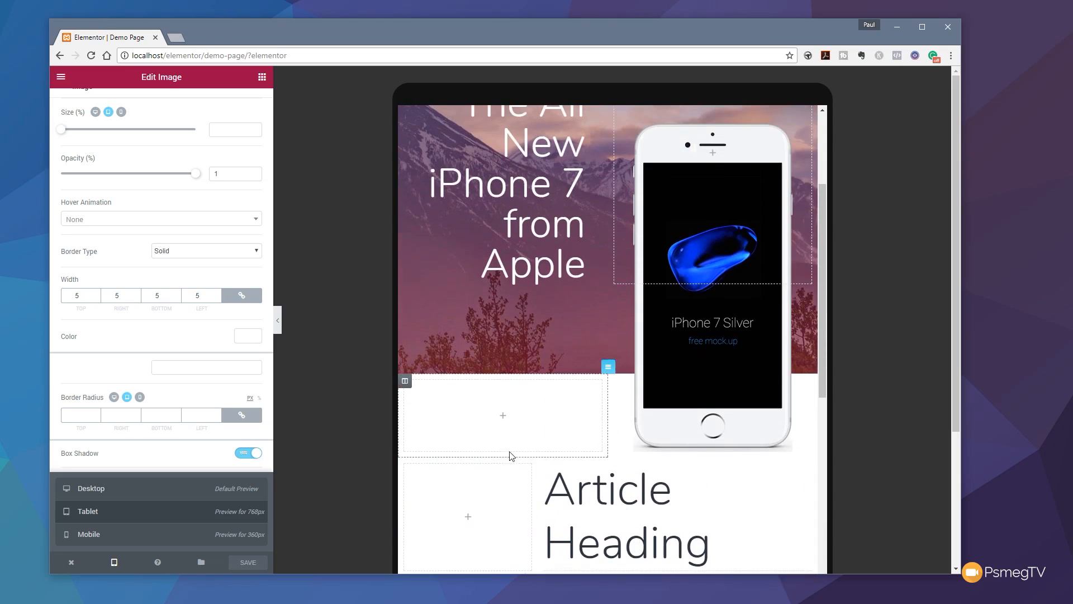
scroll(510, 455, up, 2)
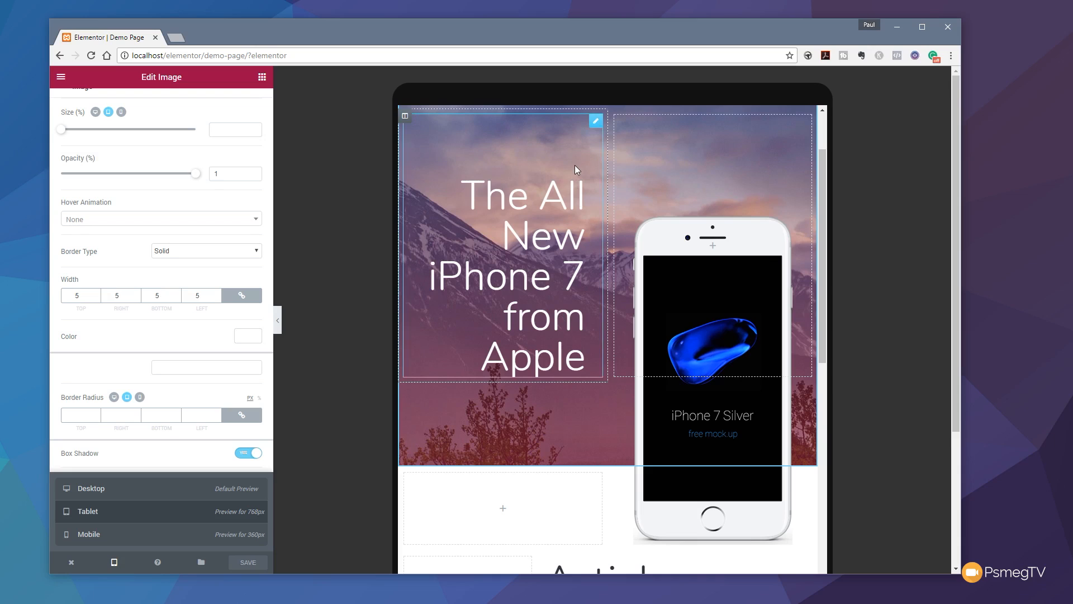
Set the tablet font size of the hero heading "The All New iPhone 7 from Apple" to 58 px
click(595, 123)
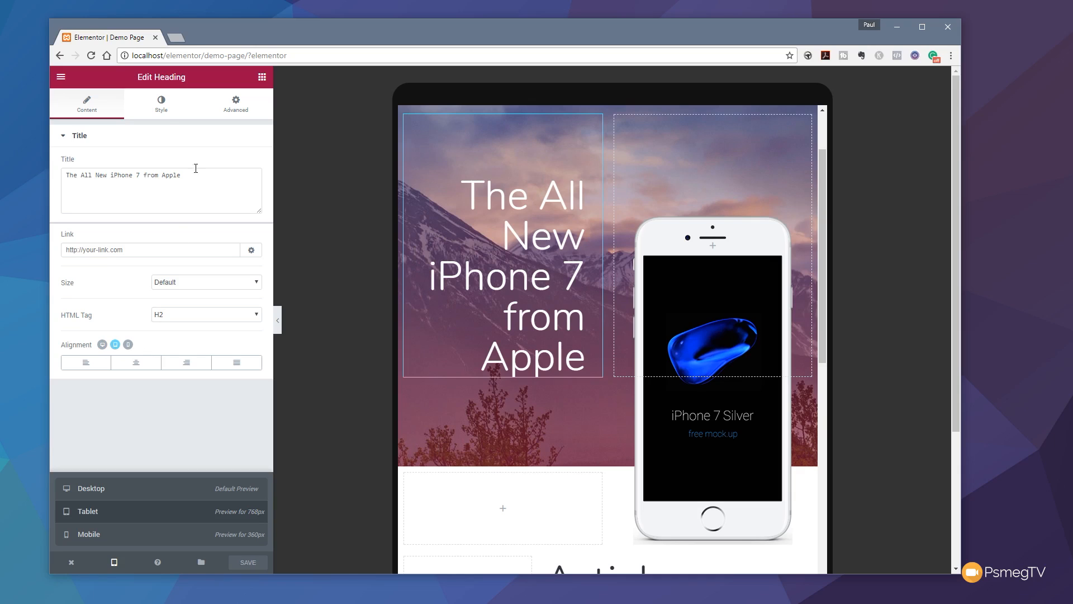
click(162, 103)
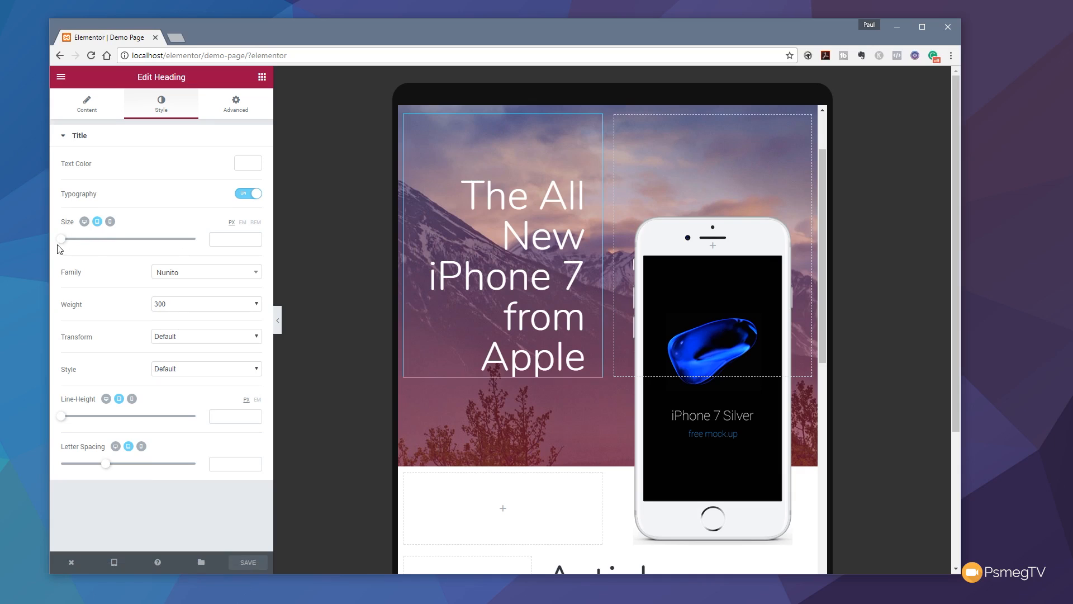
drag(62, 242, 102, 249)
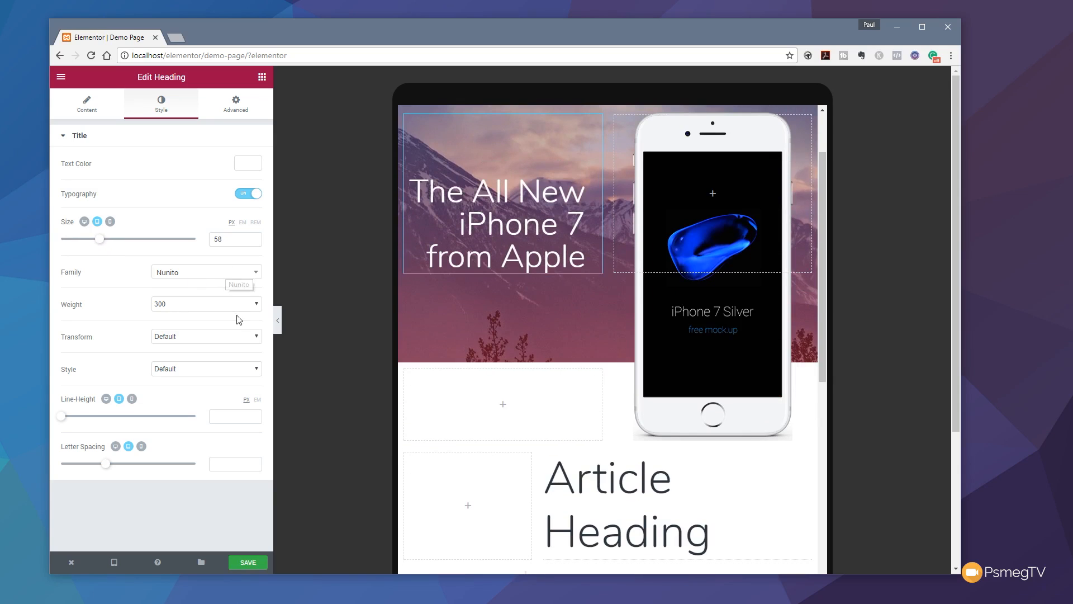
drag(824, 200, 824, 136)
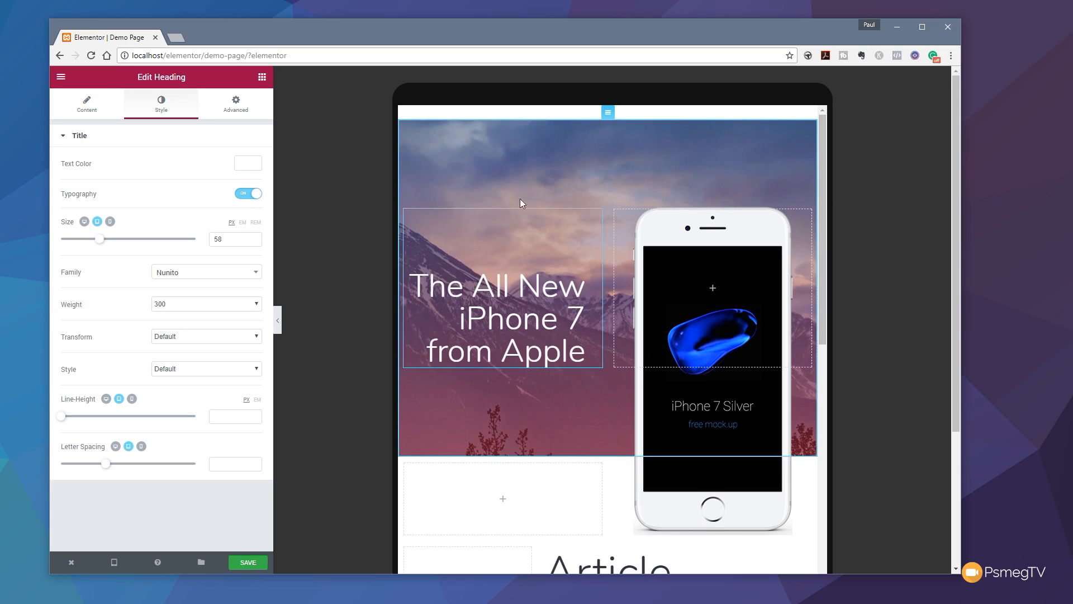
Set the hero heading's tablet margin and padding to 0 on all sides
click(232, 106)
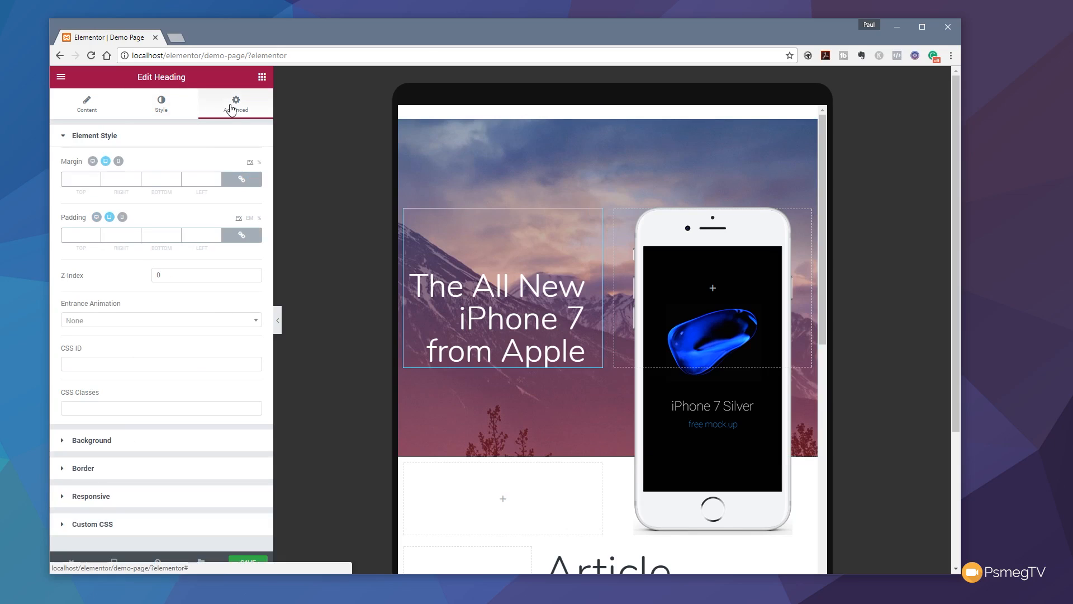
click(75, 180)
text(0)
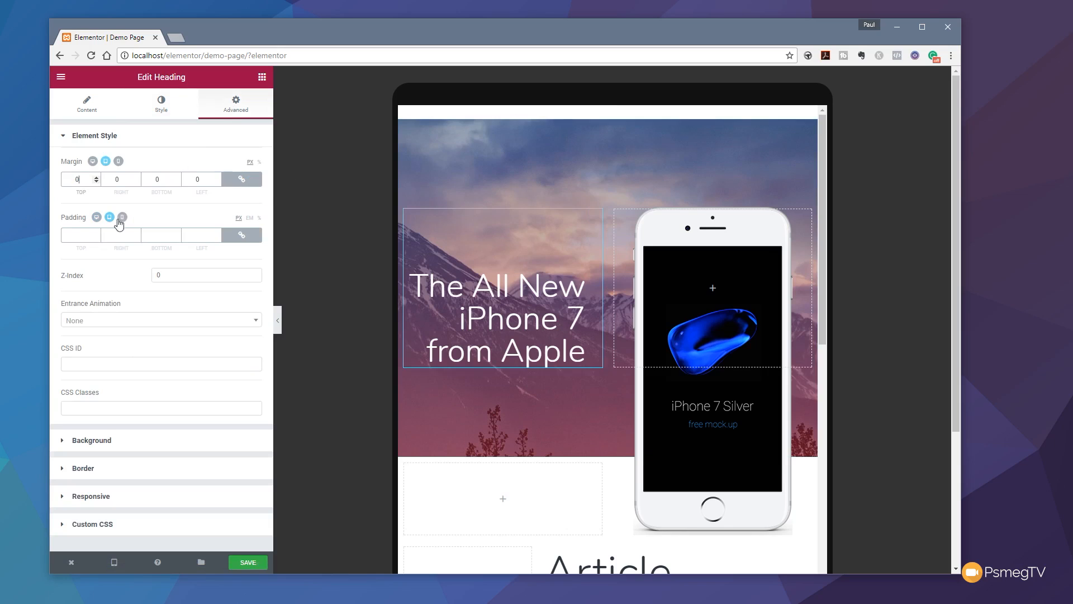
click(75, 234)
text(0)
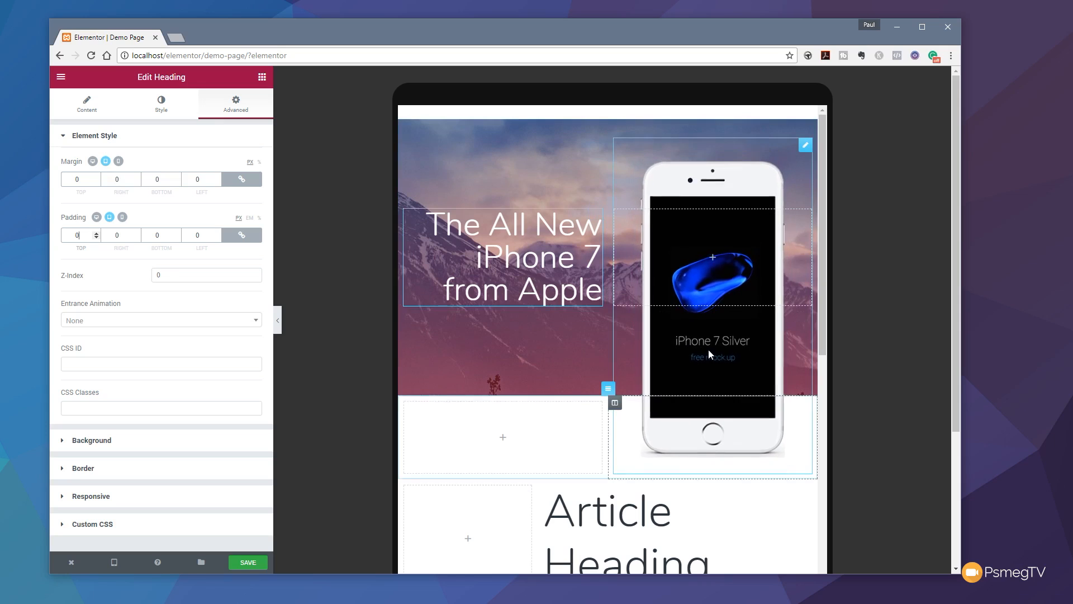
Center the "Article Heading" widget's text for the tablet layout
scroll(548, 360, down, 4)
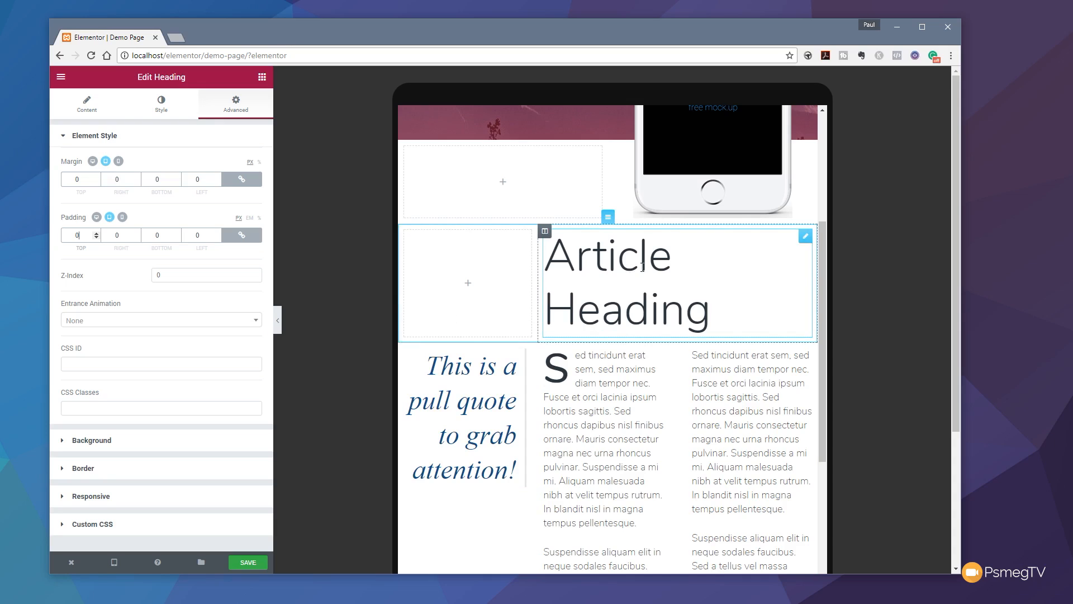
click(804, 239)
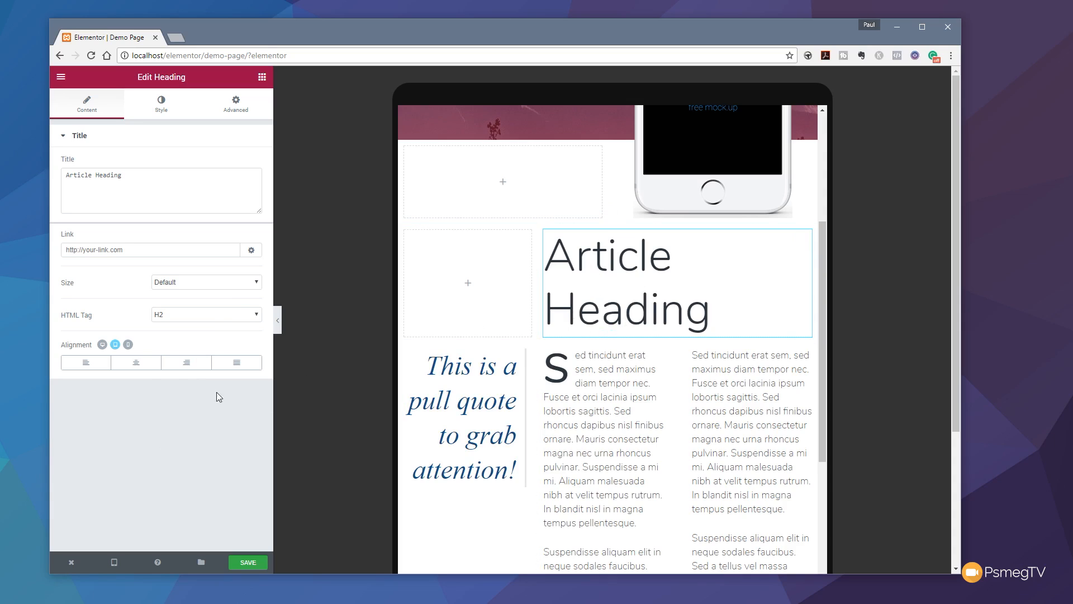
click(136, 364)
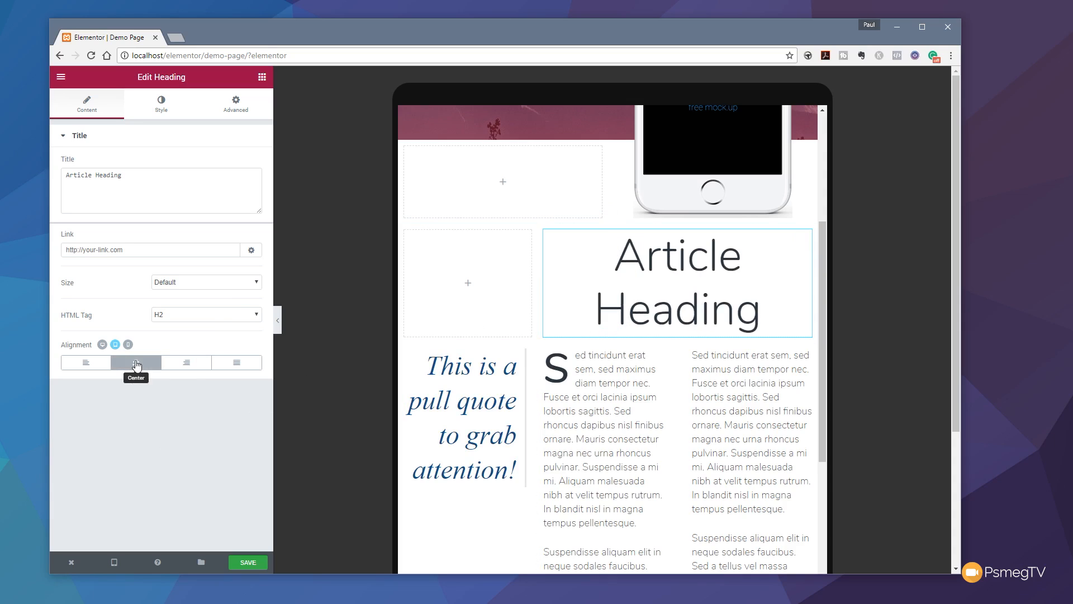
Set the tablet font size of the "Article Heading" widget to 64 px
click(159, 108)
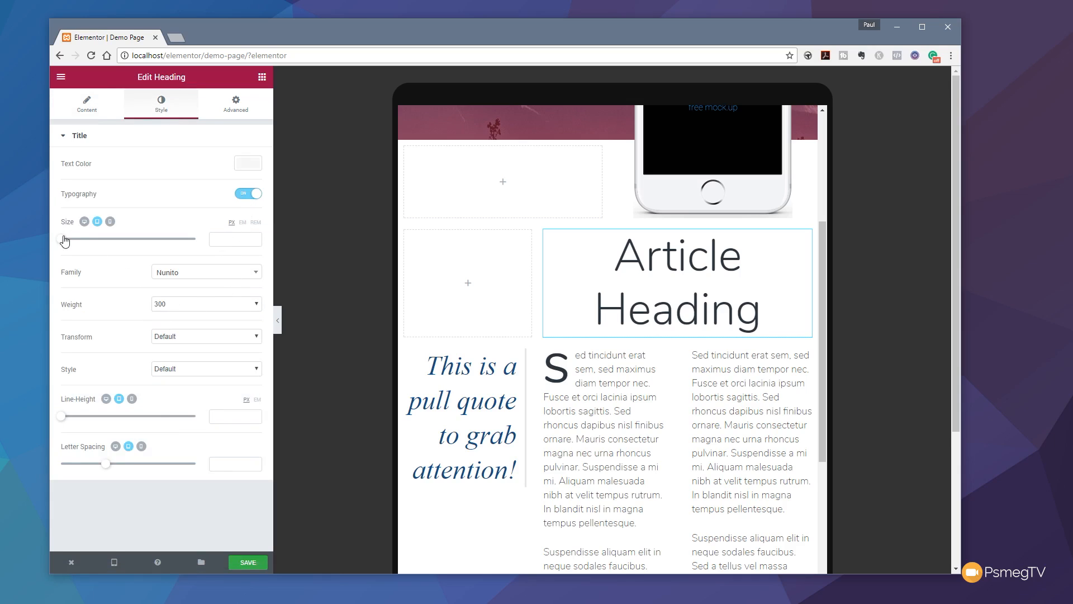
drag(62, 241, 105, 246)
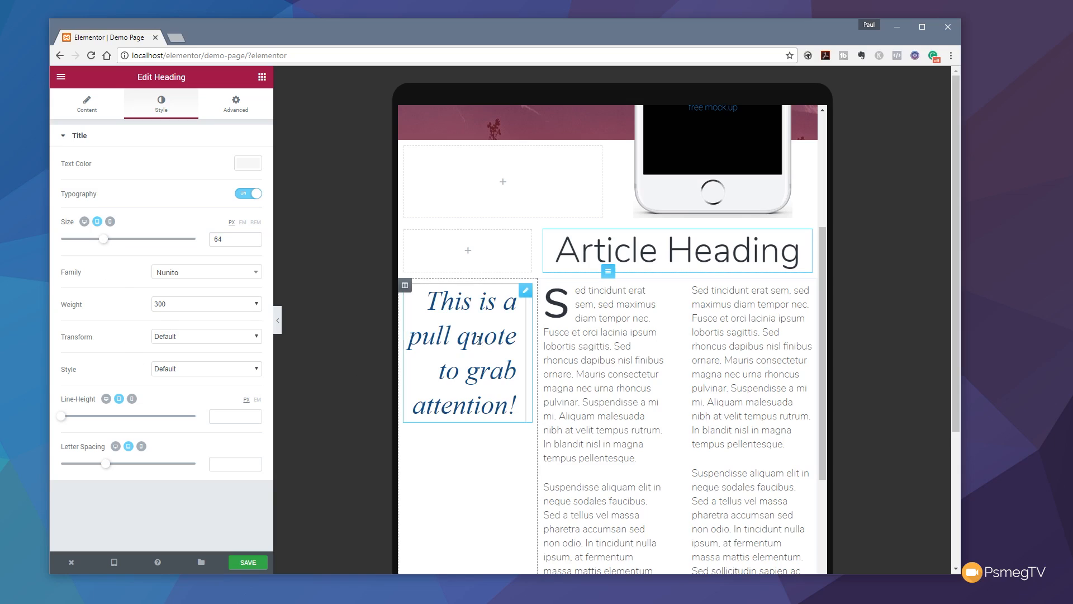
Set the tablet font size of the pull quote text to 32 px
click(526, 291)
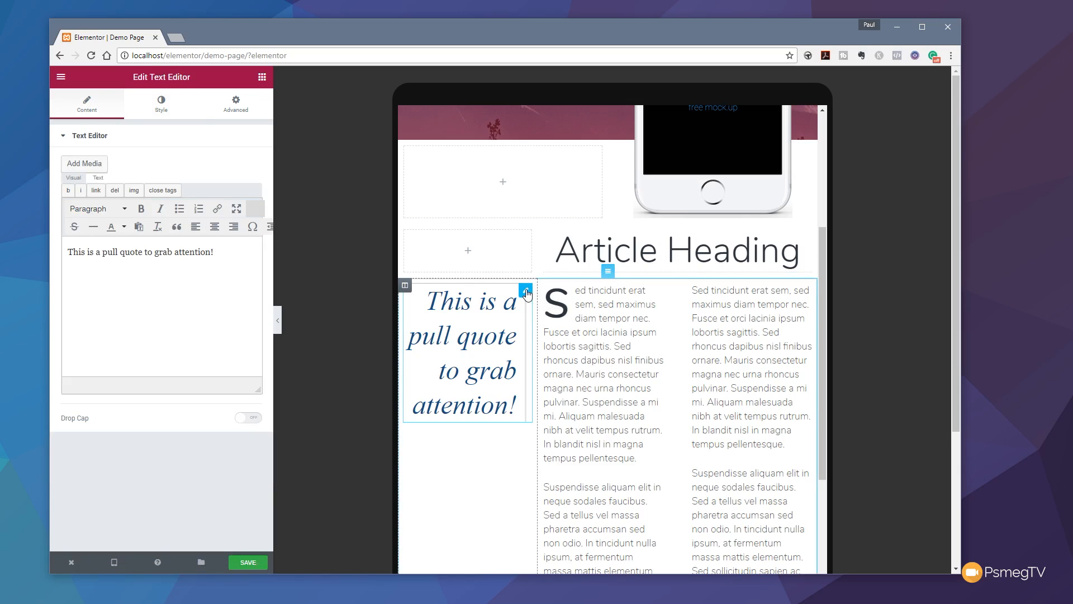
click(162, 104)
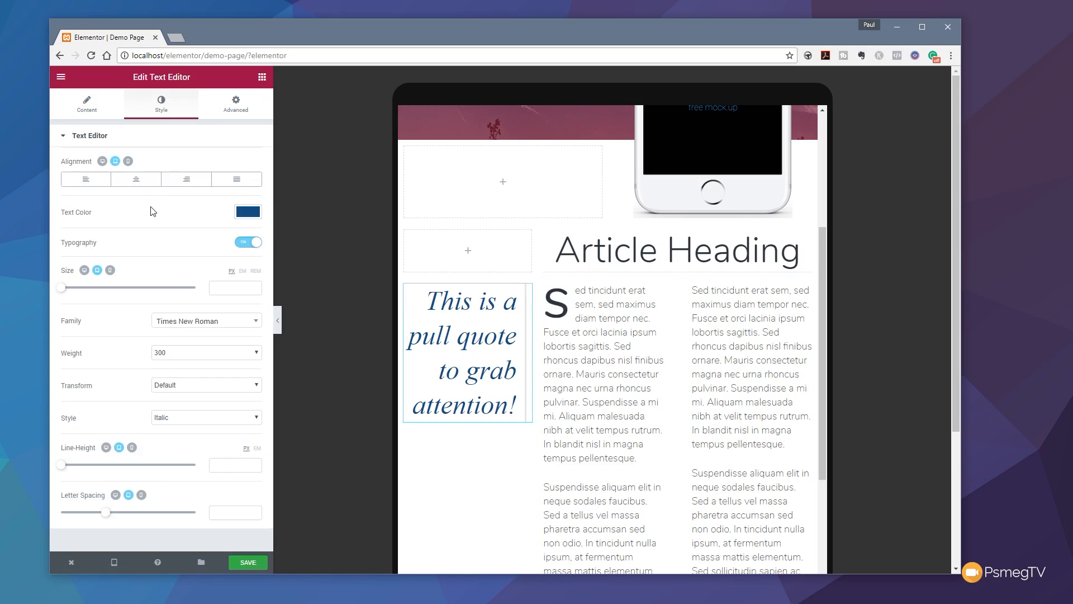
drag(62, 289, 84, 294)
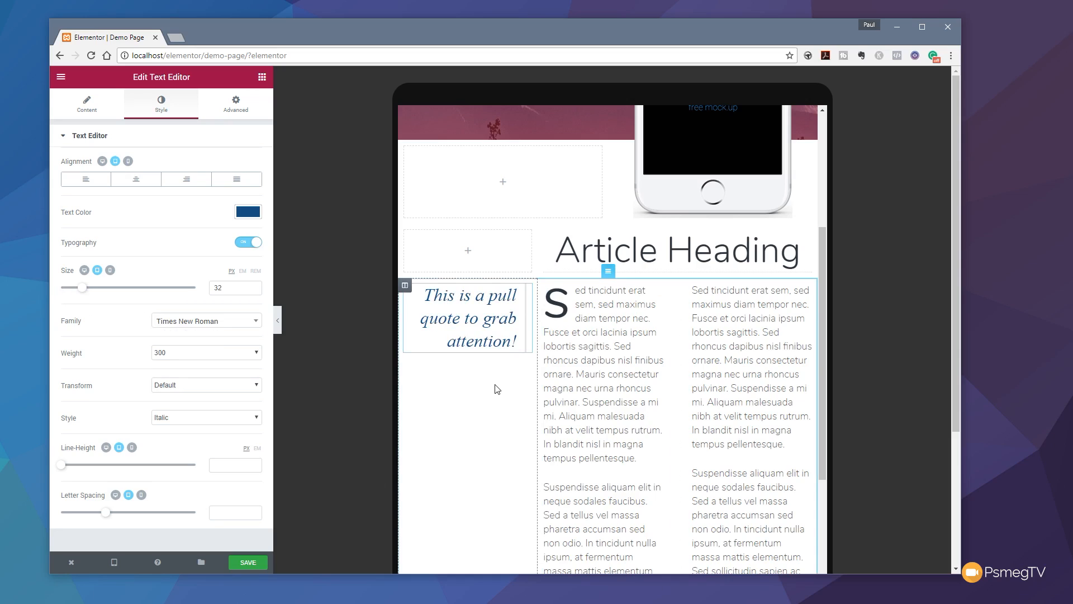
Check the tablet layout from the lake image up to the hero, and switch to the mobile preview
scroll(497, 391, down, 9)
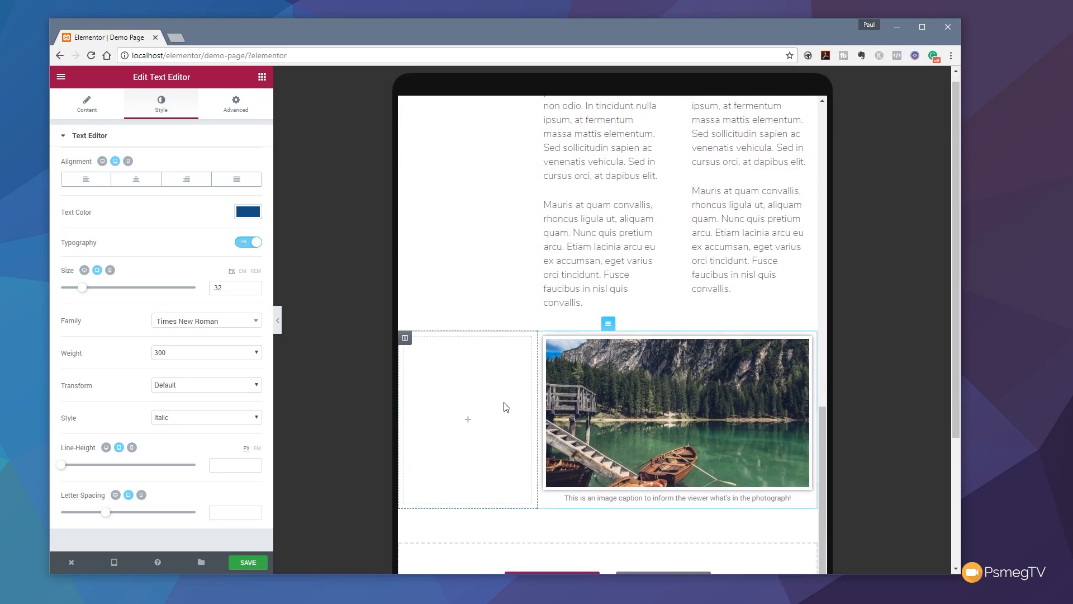
scroll(501, 410, up, 10)
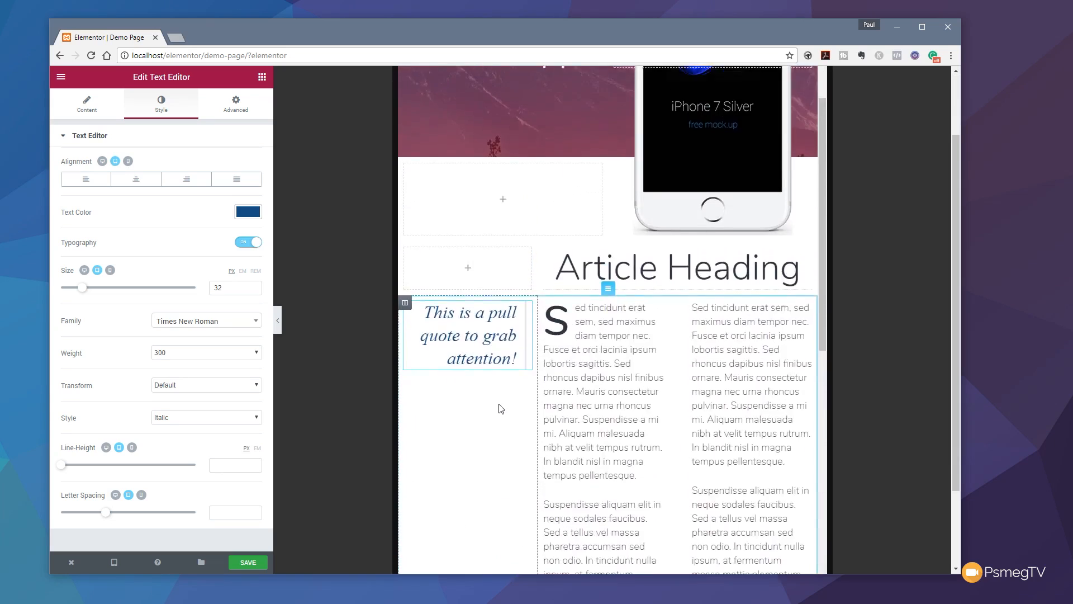
scroll(500, 404, up, 3)
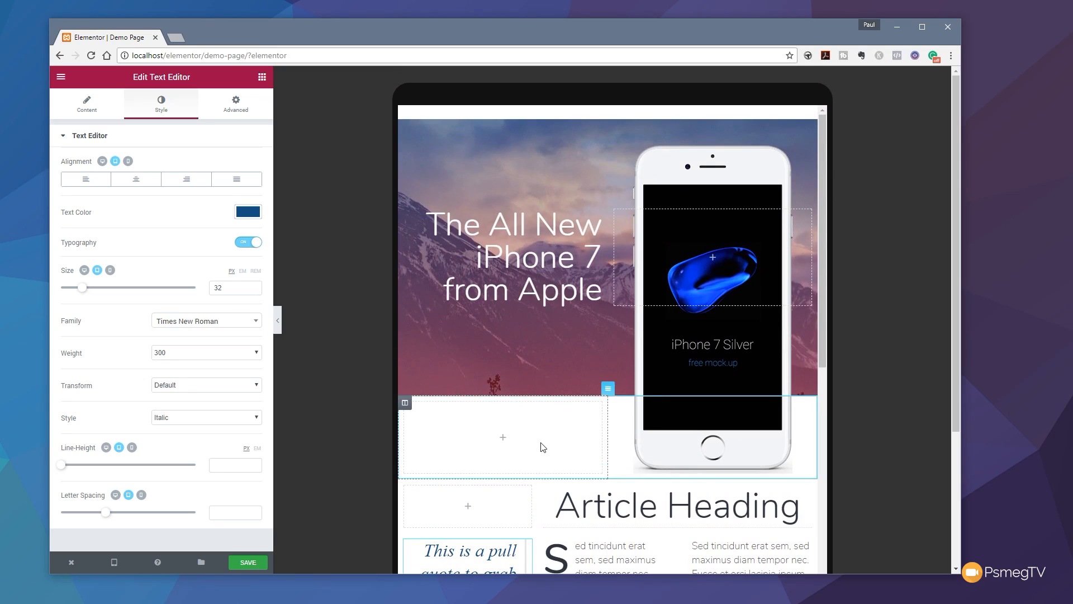
click(114, 563)
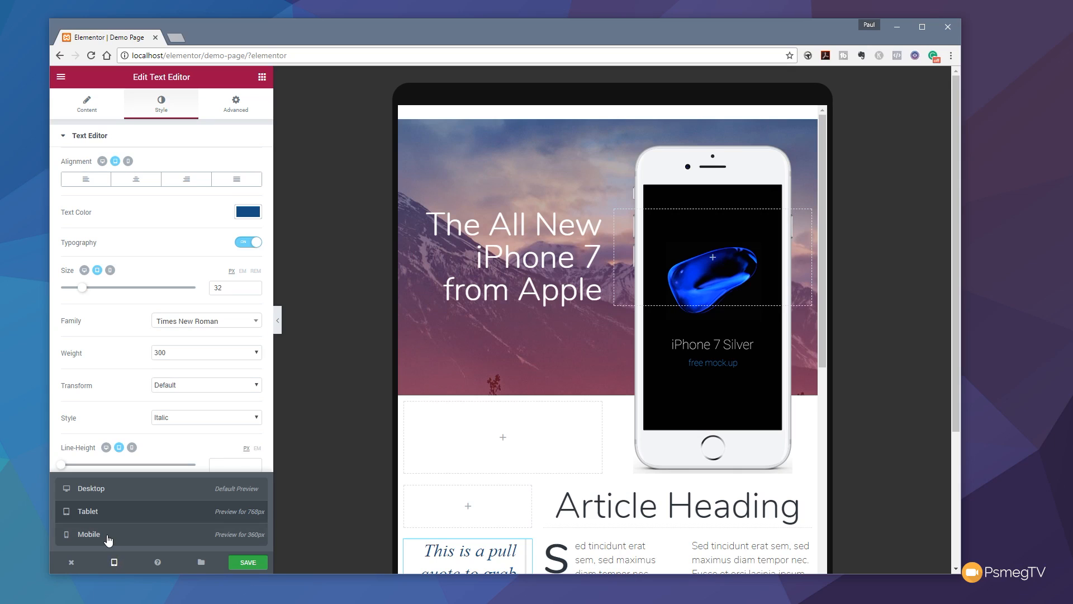
click(89, 534)
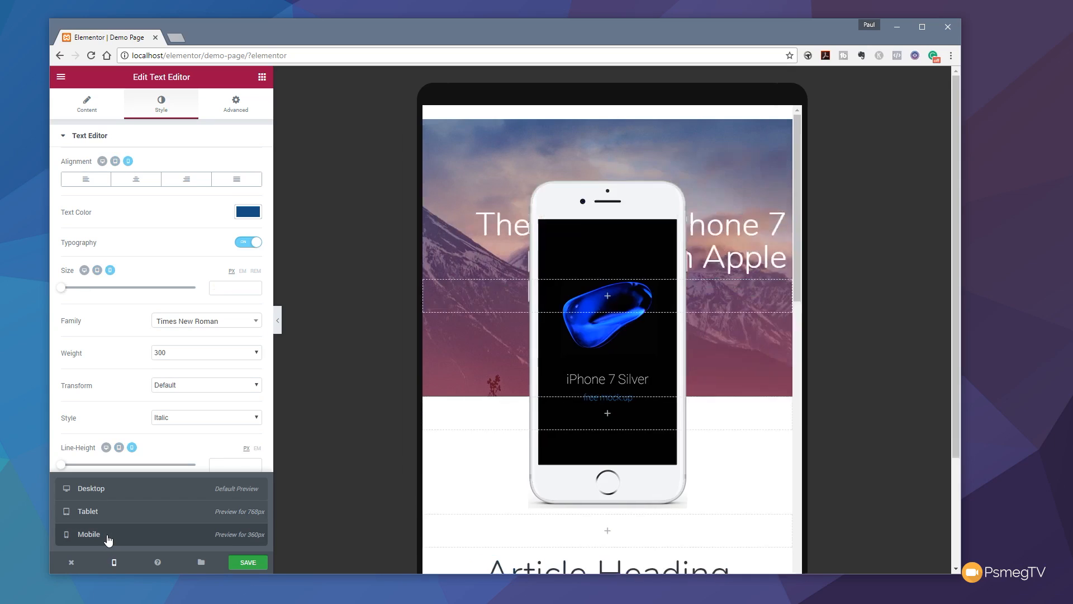
drag(715, 240, 718, 161)
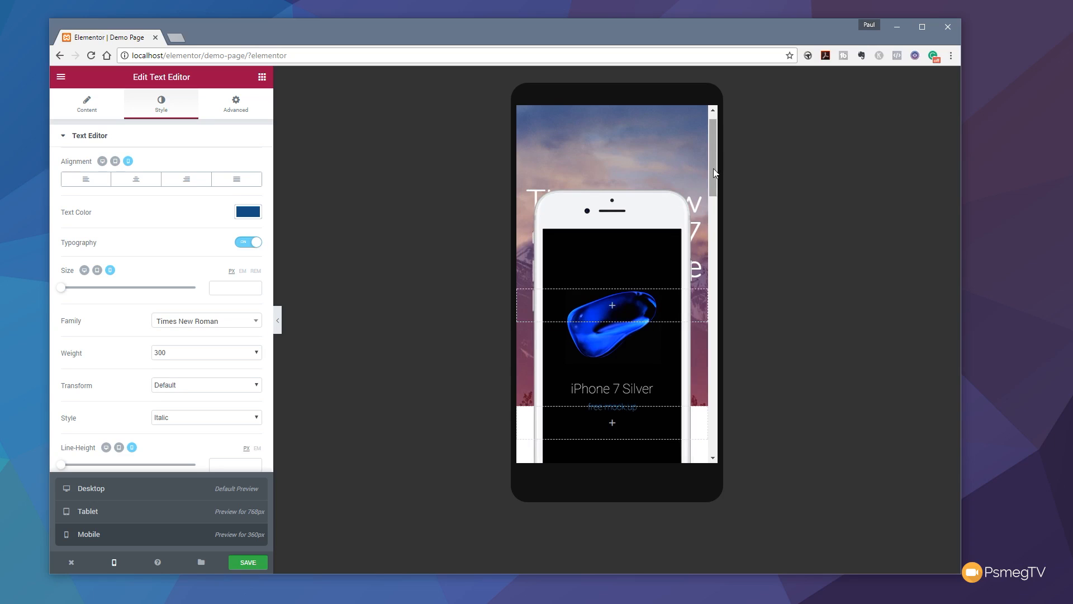
mouse_move(715, 173)
mouse_down()
mouse_move(721, 254)
mouse_move(723, 173)
mouse_up()
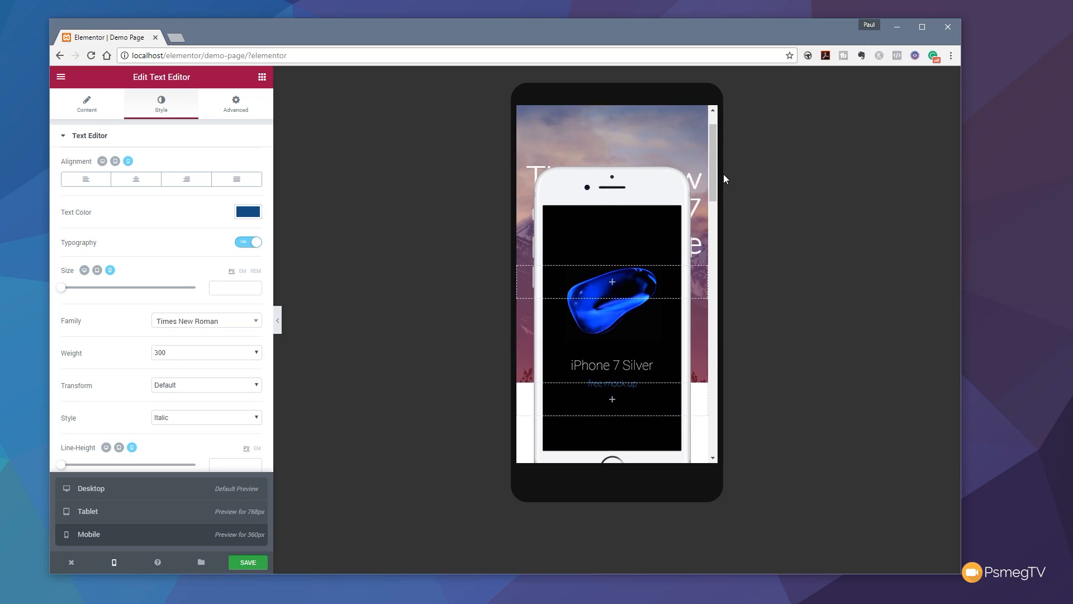
Set the iPhone image's mobile margin and padding to 0 on all sides
click(671, 185)
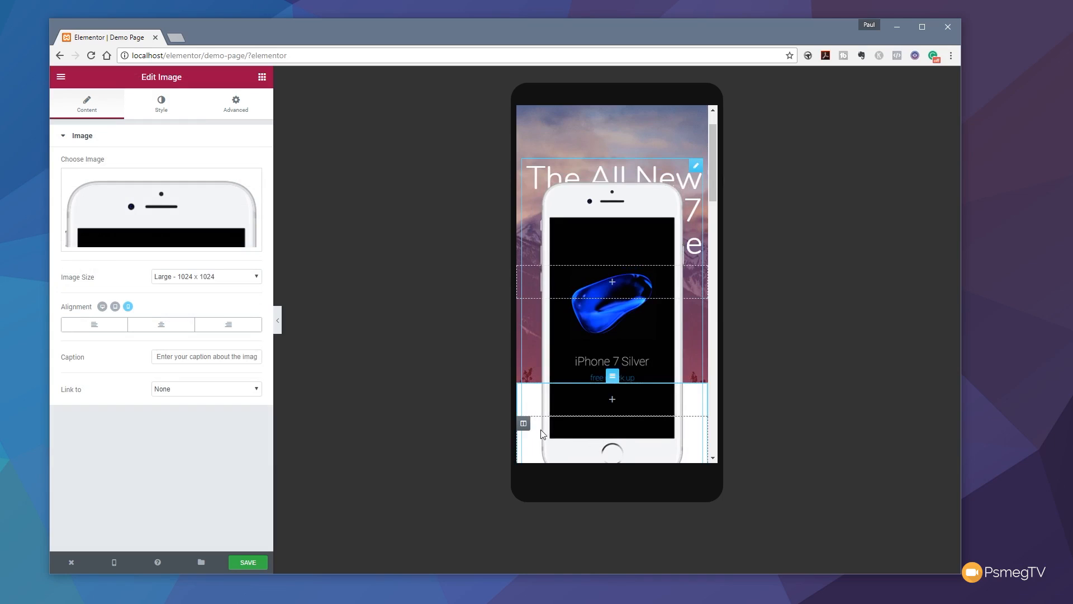
click(526, 426)
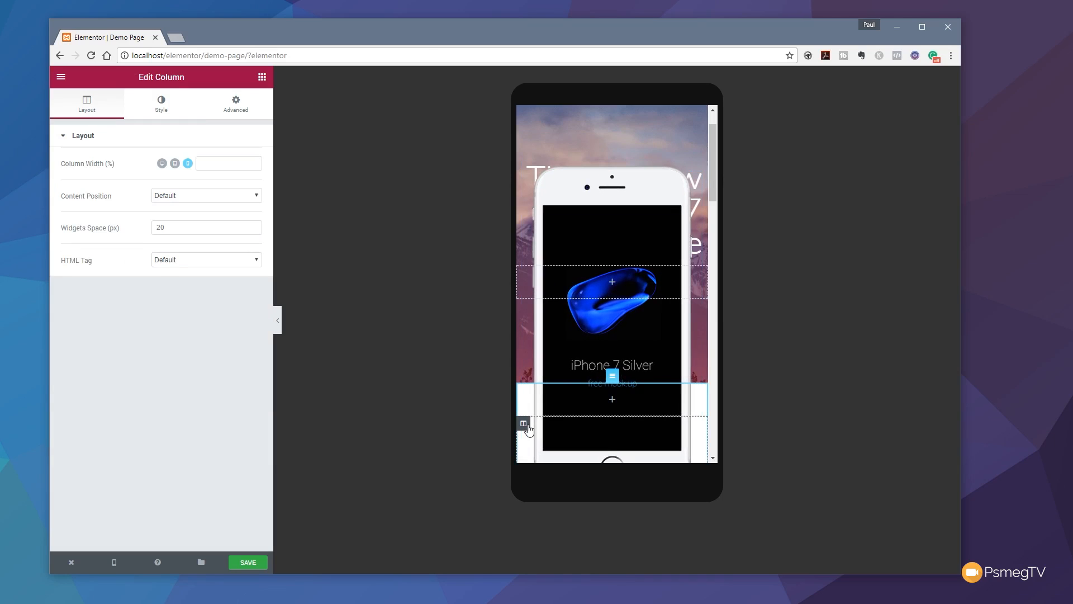
click(553, 434)
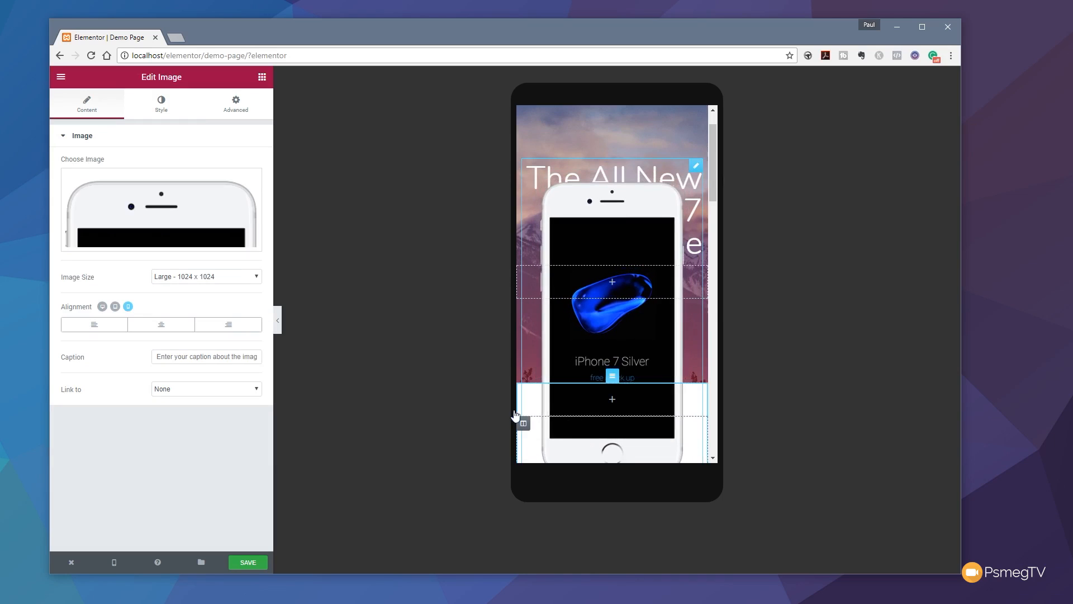
mouse_move(136, 211)
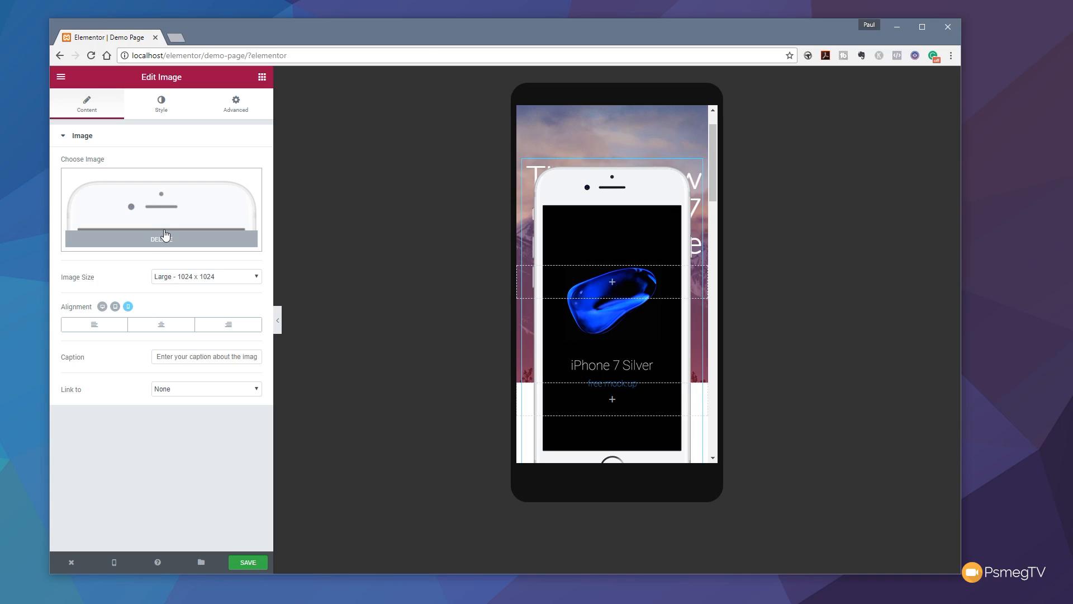
click(236, 105)
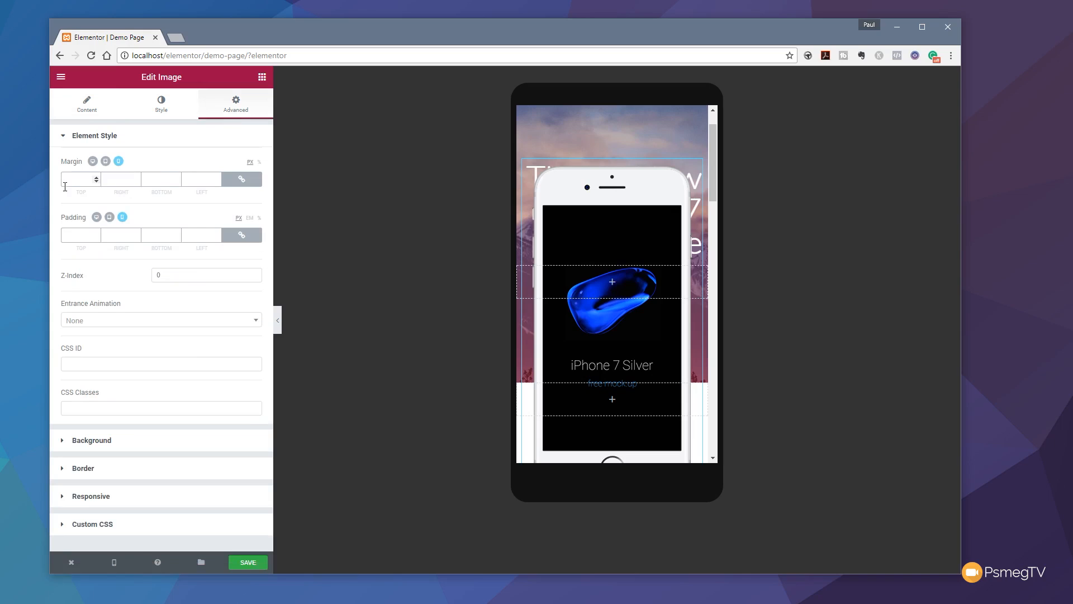
click(68, 178)
text(0)
click(77, 234)
text(0)
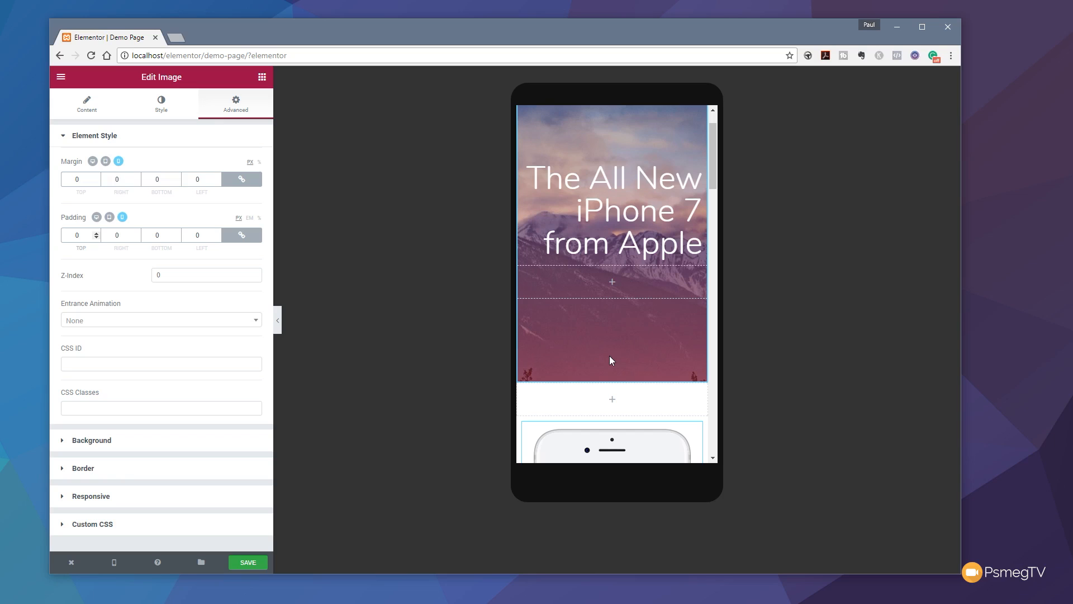
Center the hero heading "The All New iPhone 7 from Apple" for the mobile layout
scroll(610, 355, down, 4)
scroll(611, 358, up, 4)
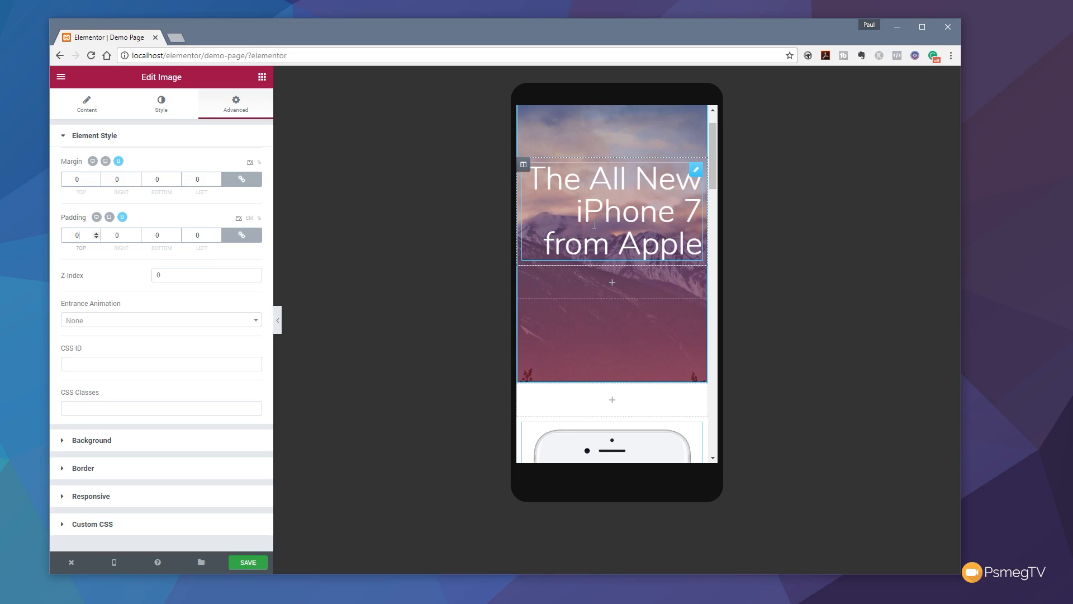
click(696, 169)
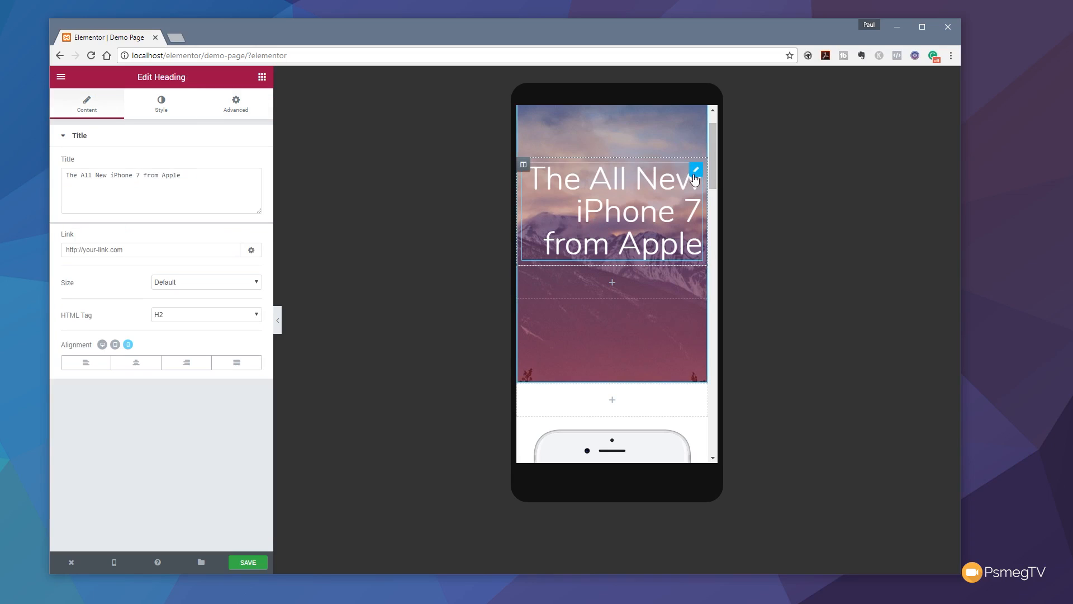
click(139, 364)
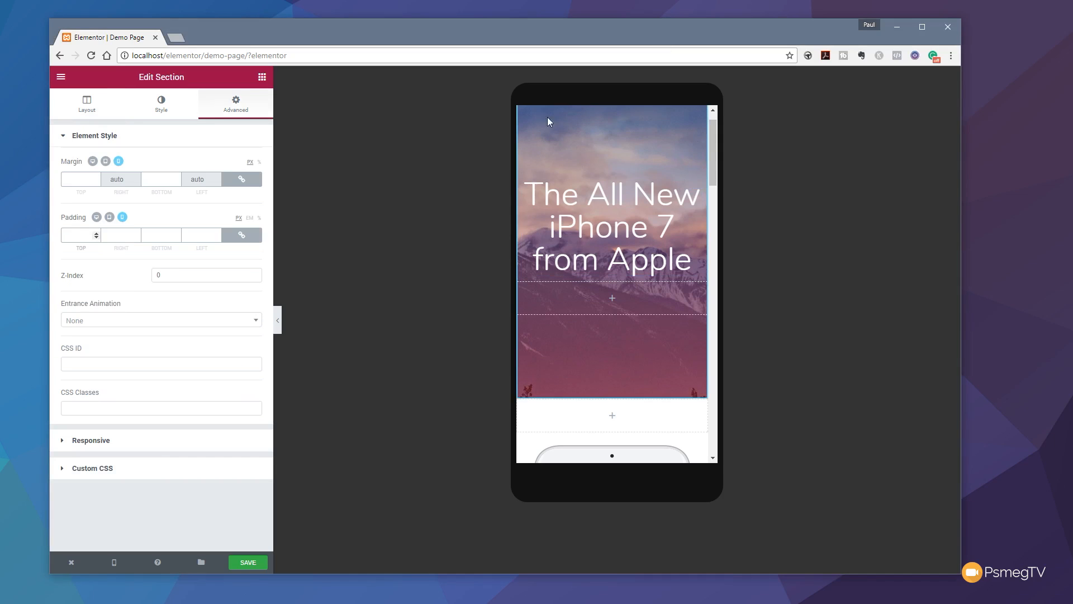
Set the hero section's mobile padding to 0 on all sides
scroll(715, 140, up, 1)
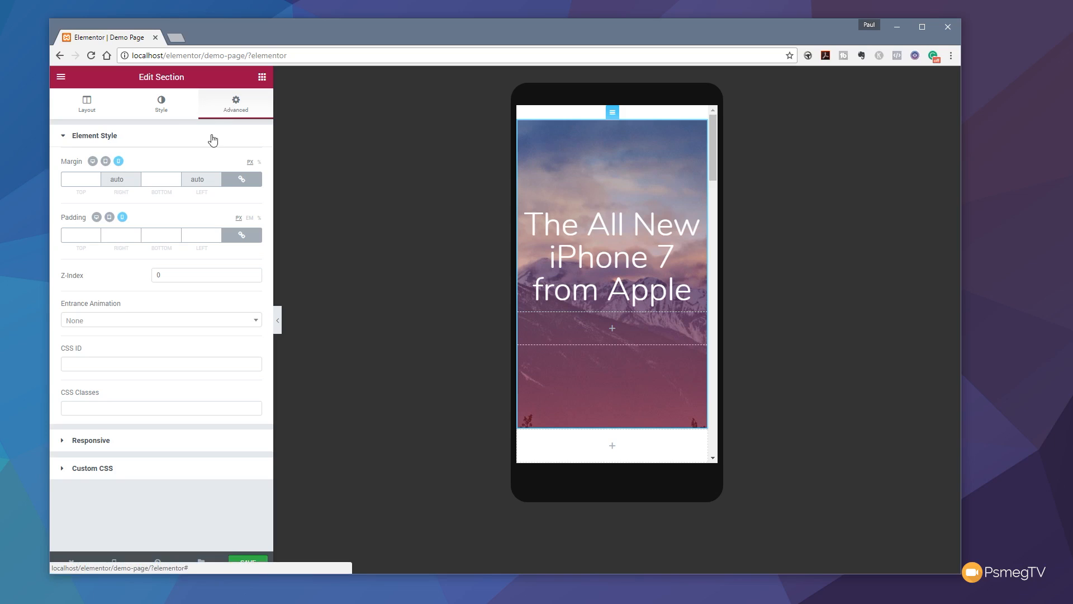
click(75, 238)
text(0)
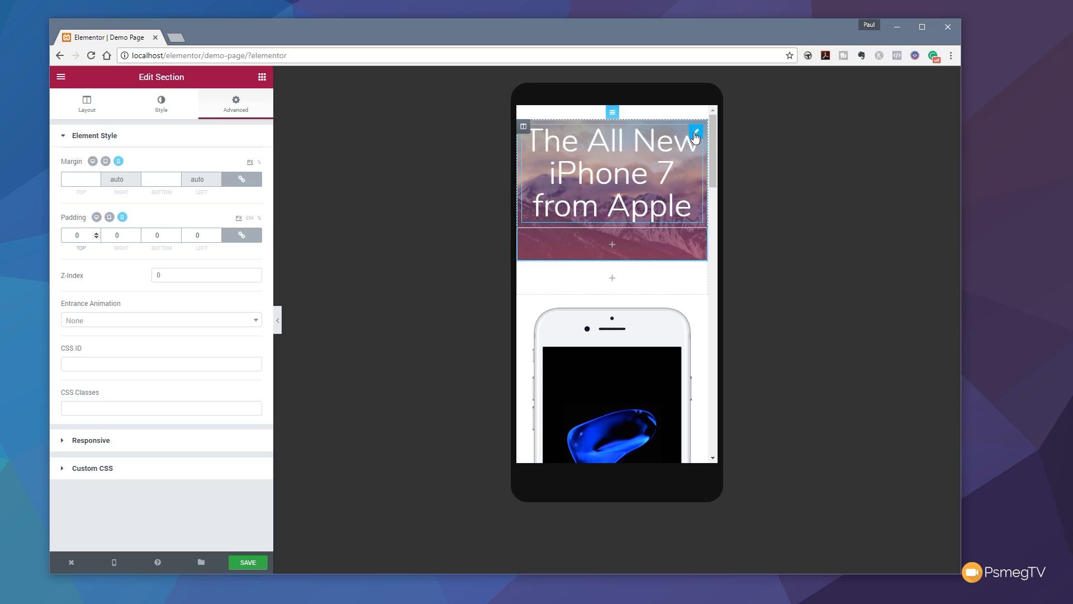
Unlink the hero heading's mobile padding values and set only the top padding to 20 px
click(696, 134)
click(240, 112)
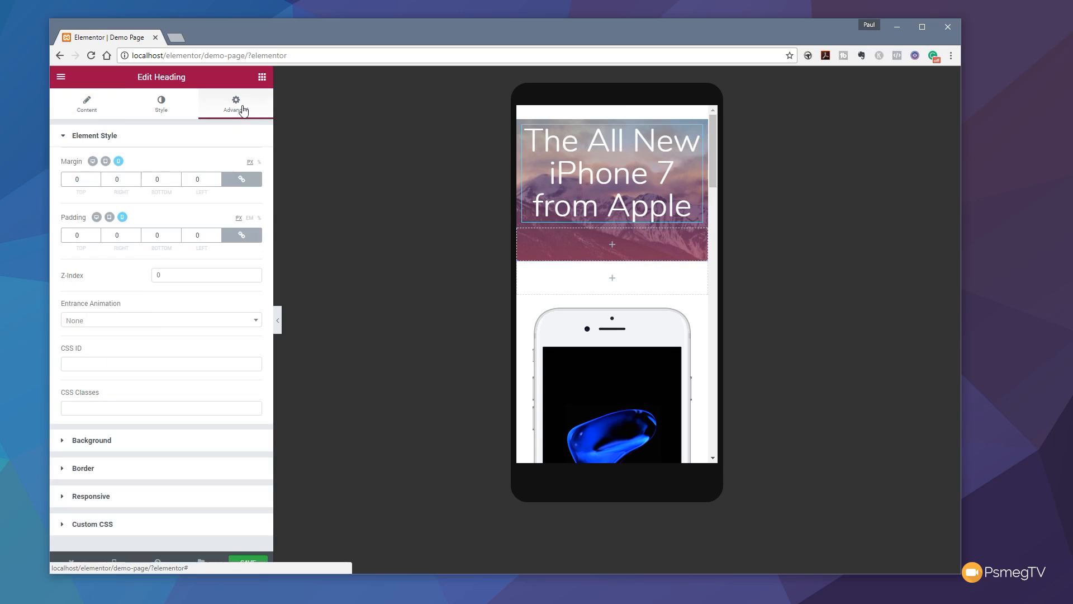
click(242, 235)
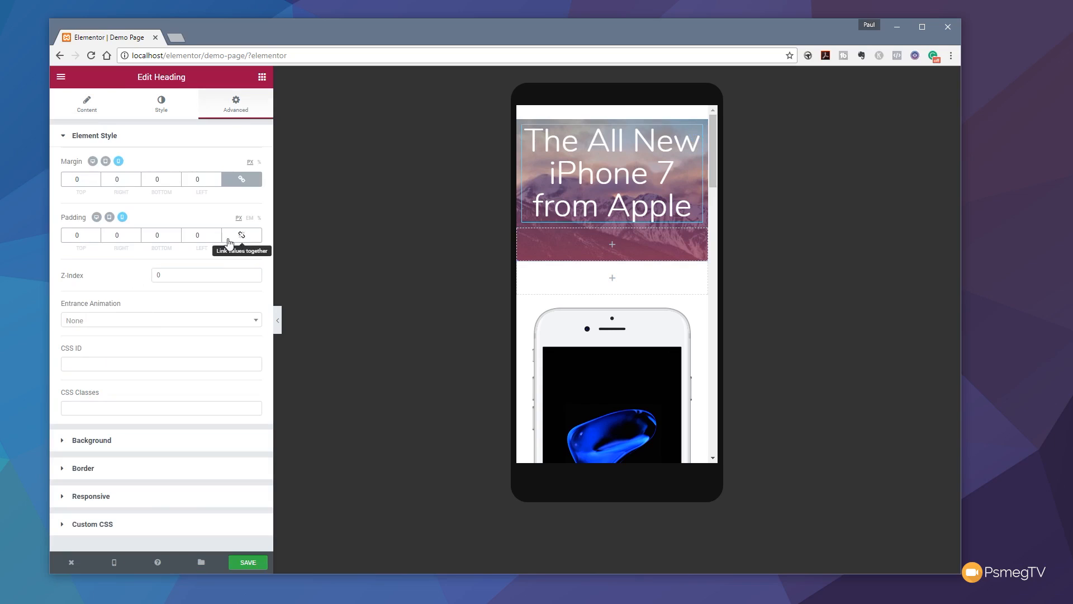
drag(81, 235, 65, 235)
text(15)
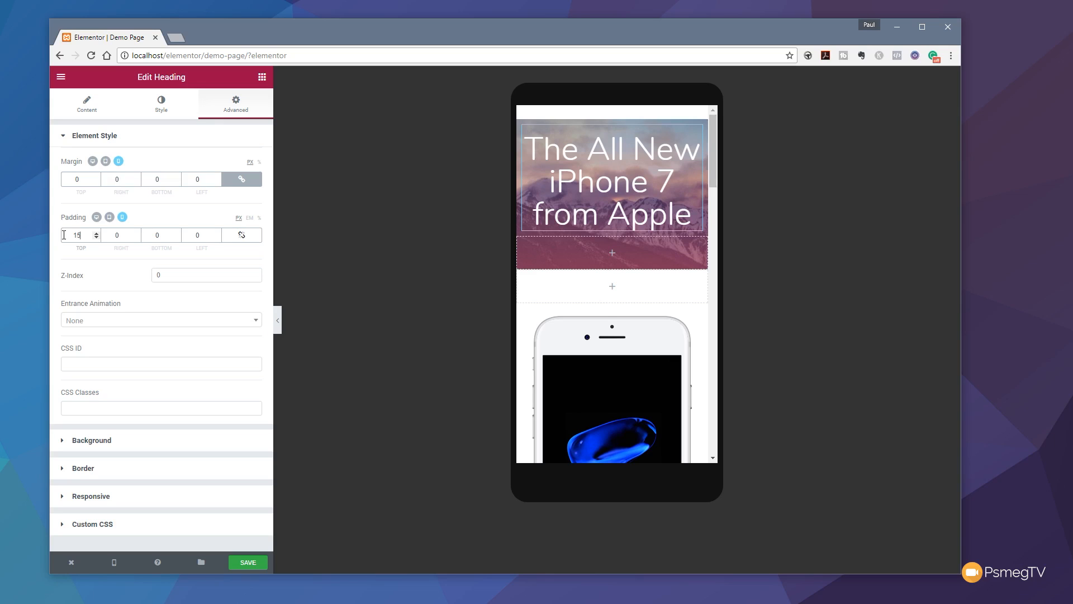
drag(81, 236, 70, 235)
text(0)
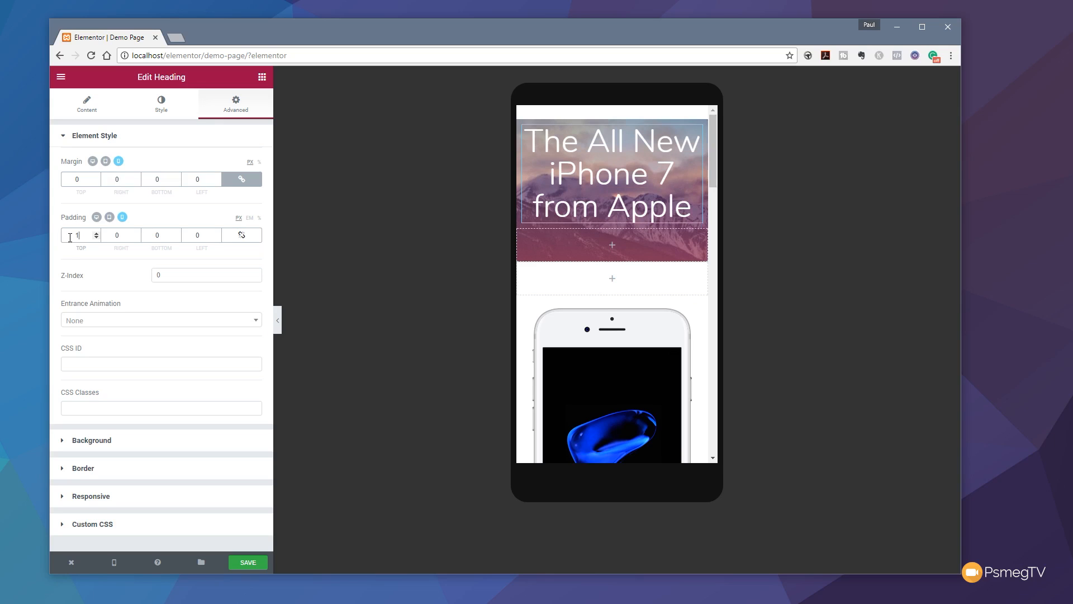
text(20)
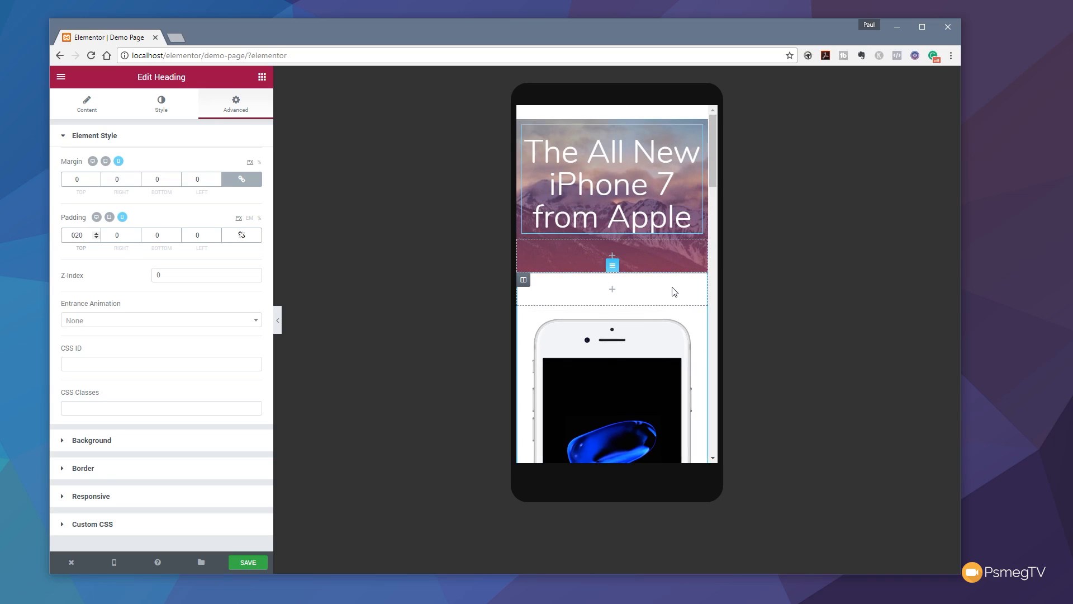
Set the mobile font size of the "Article Heading" widget to 43 px
scroll(672, 286, down, 5)
scroll(673, 287, down, 5)
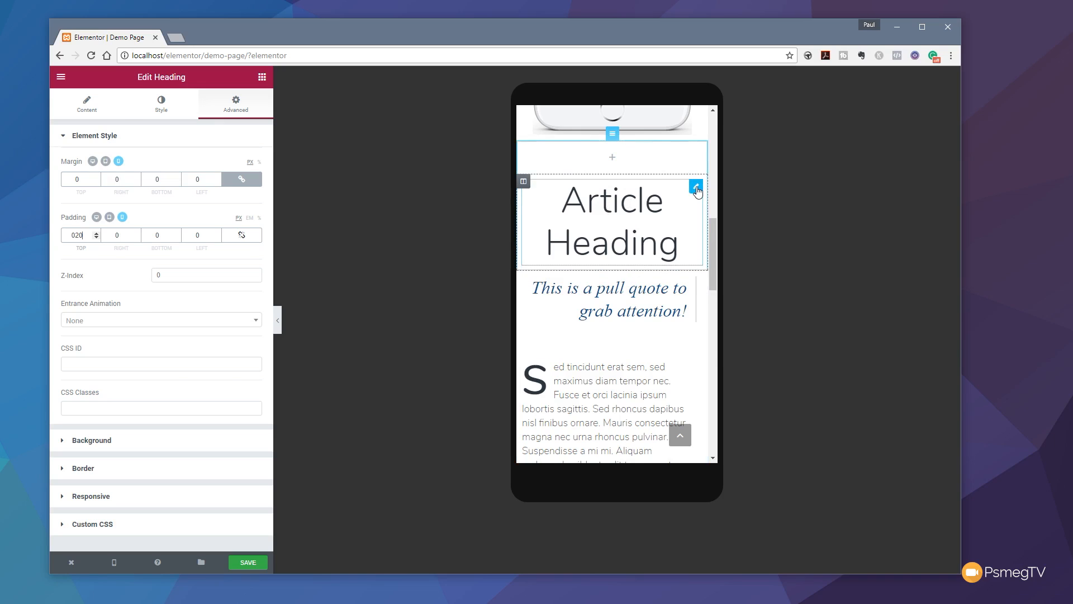
click(697, 188)
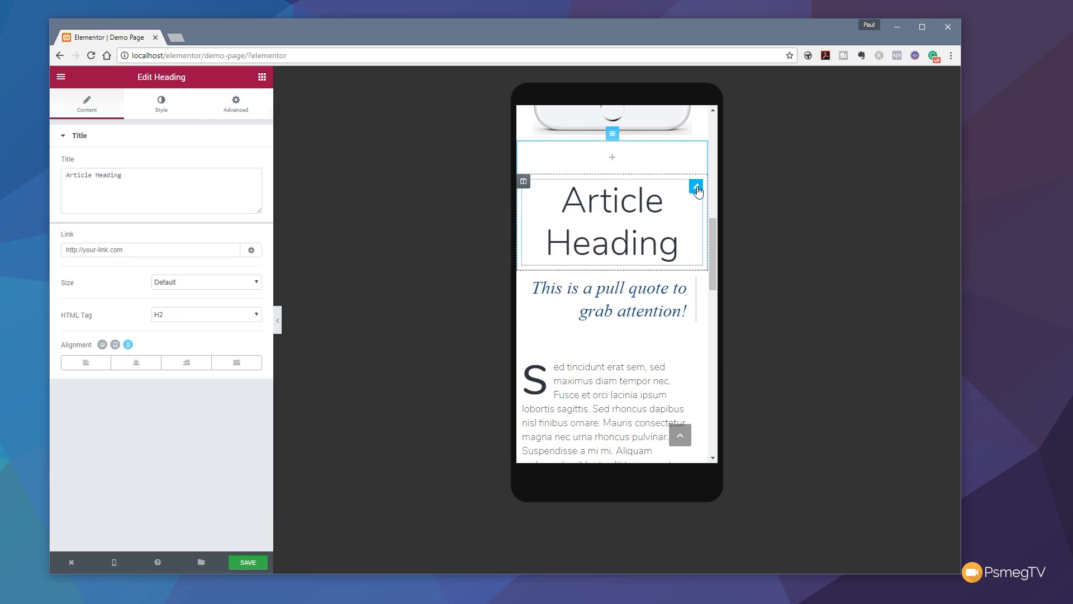
click(166, 104)
drag(61, 240, 91, 246)
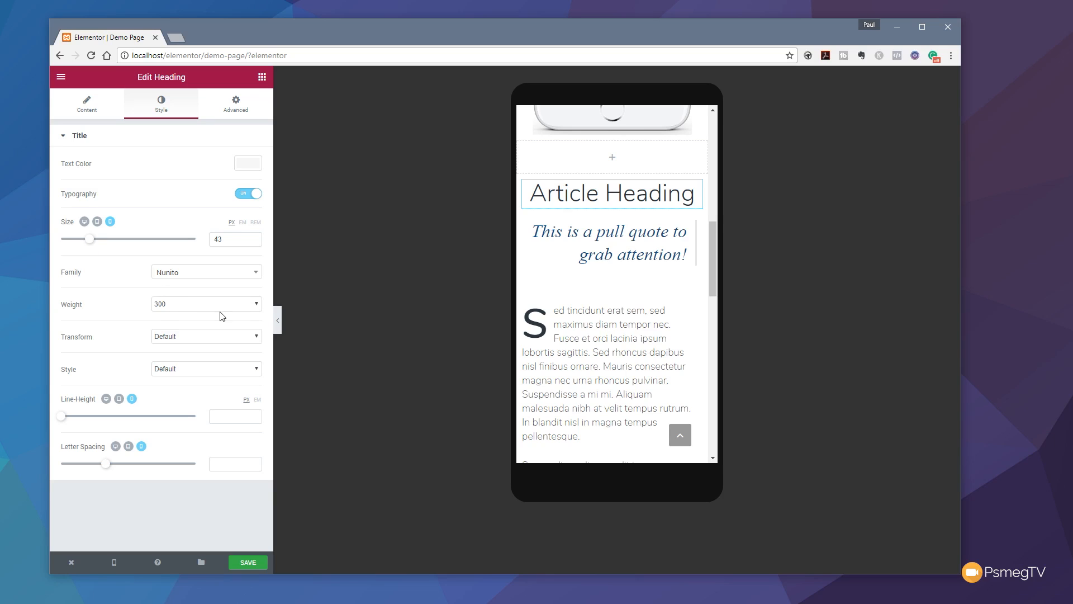
Set the right border width of the "This is a pull quote to grab attention!" text widget to 0
click(696, 226)
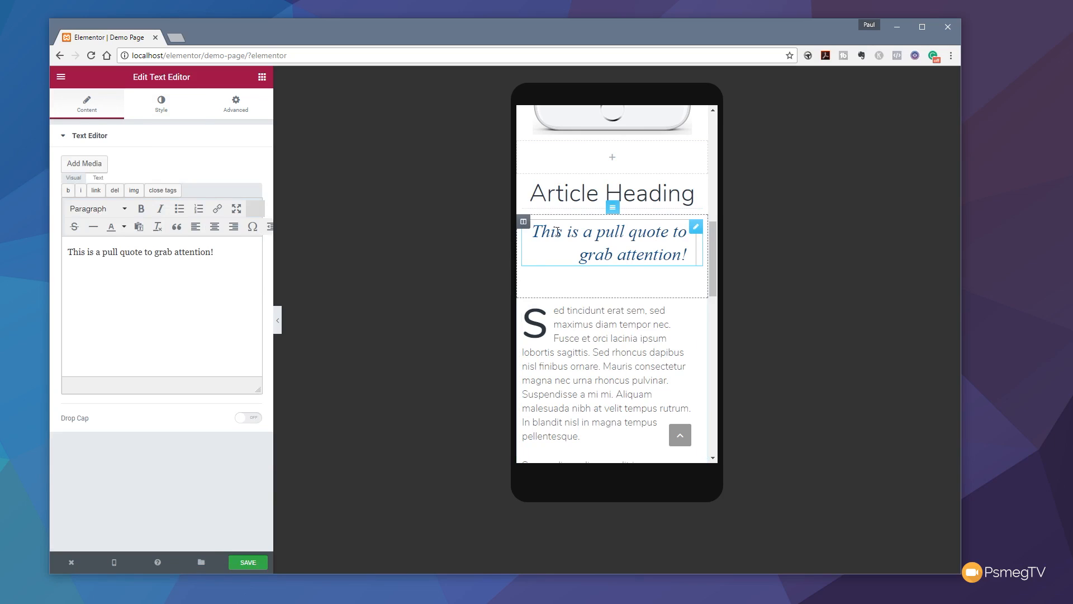
click(163, 103)
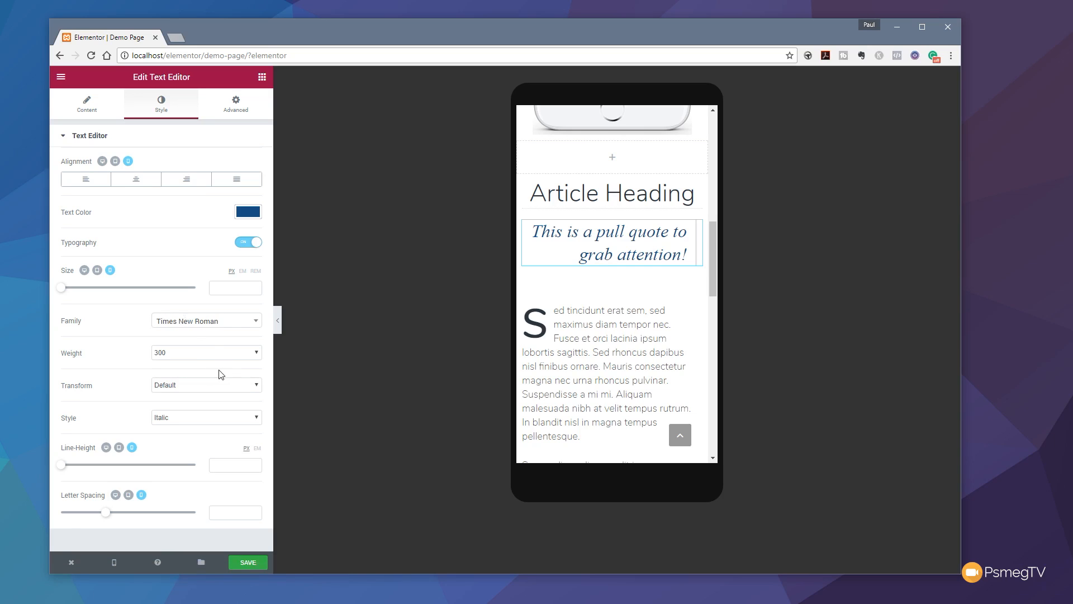
click(237, 106)
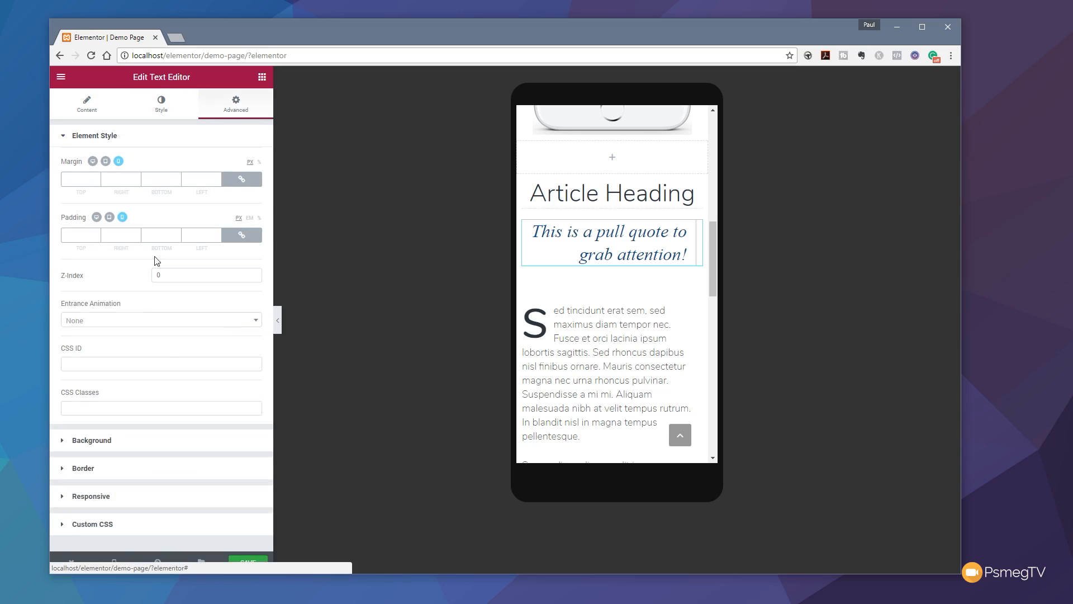
click(97, 471)
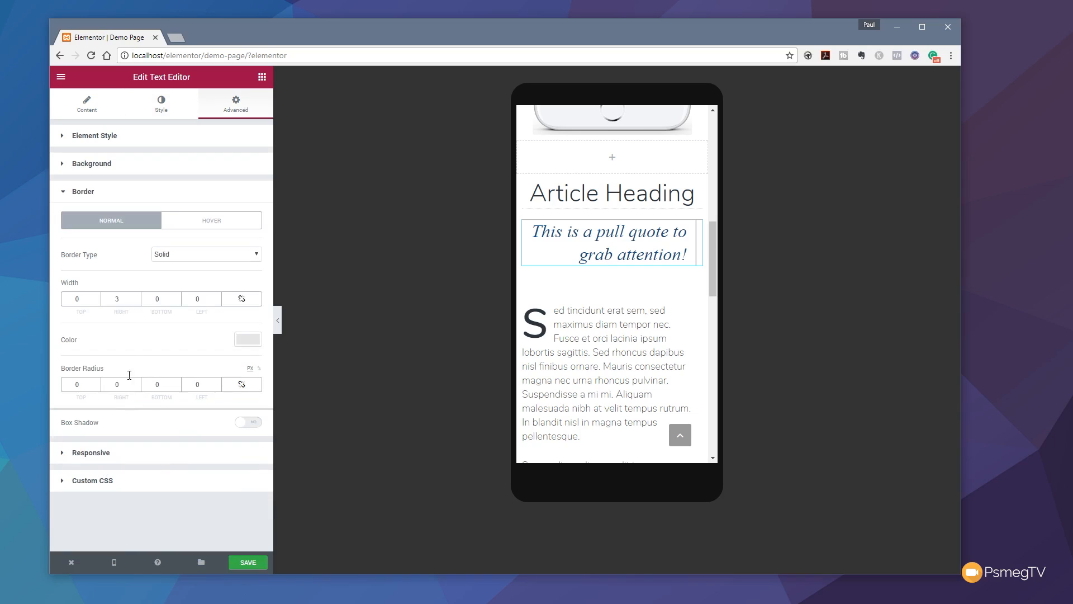
drag(123, 298, 105, 299)
text(0)
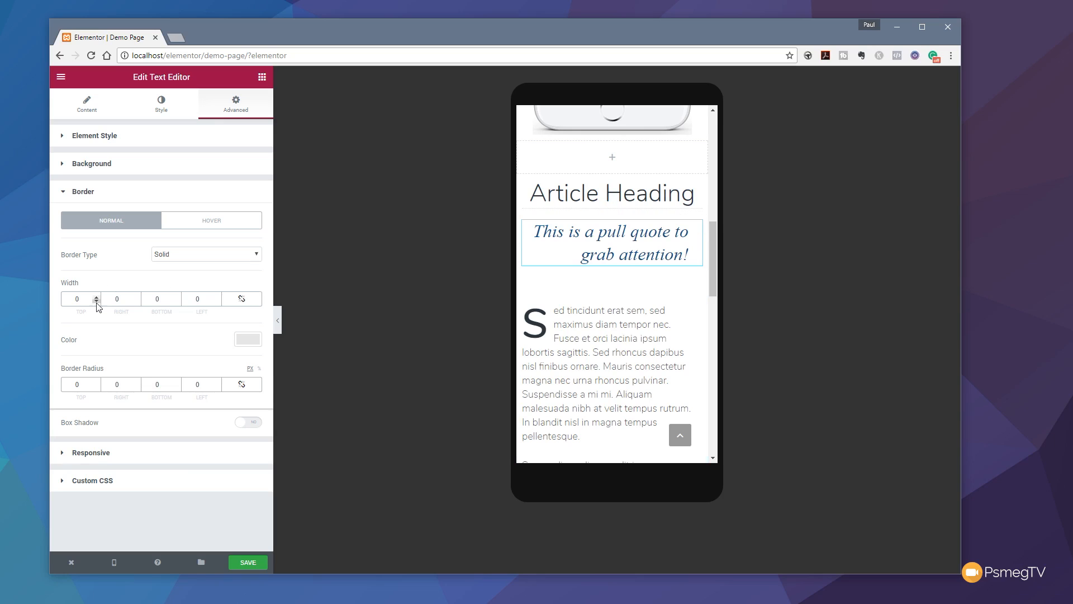
Center-align the whole pull quote text within its text editor content
click(99, 109)
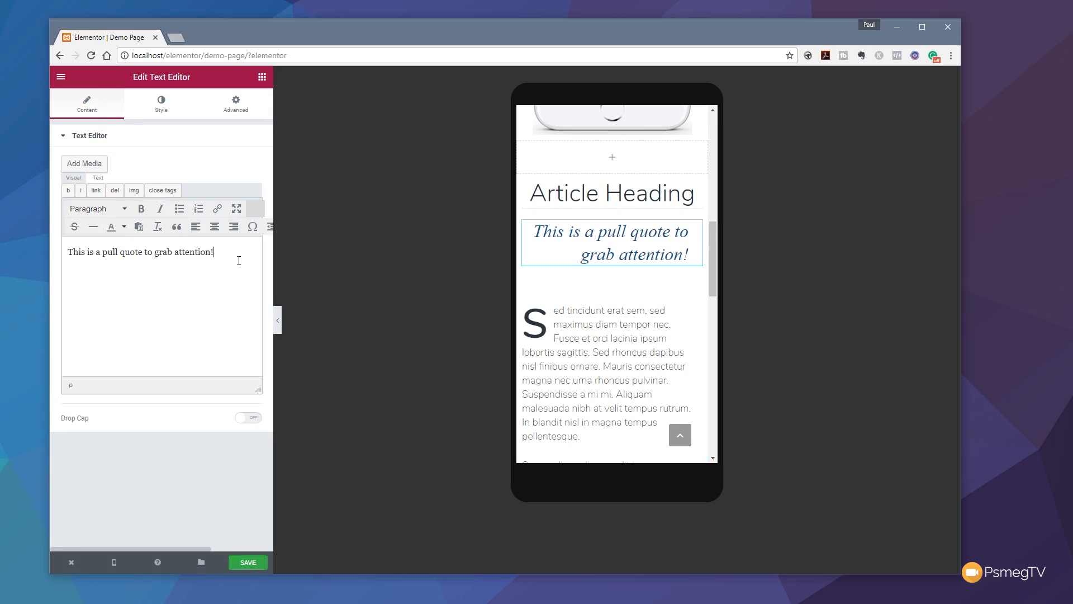
drag(239, 256, 49, 242)
click(214, 227)
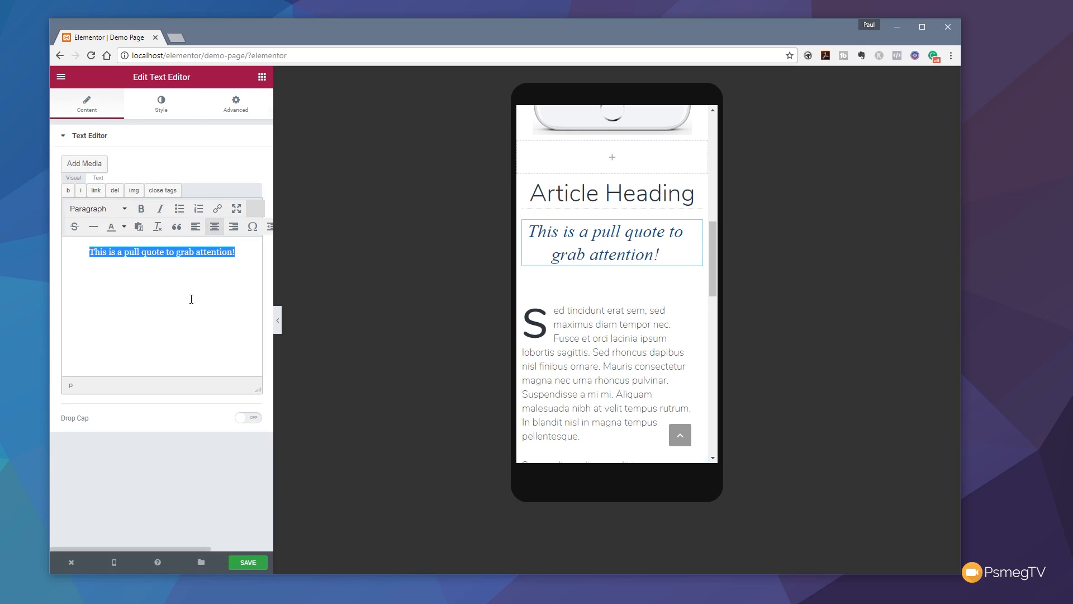
click(603, 286)
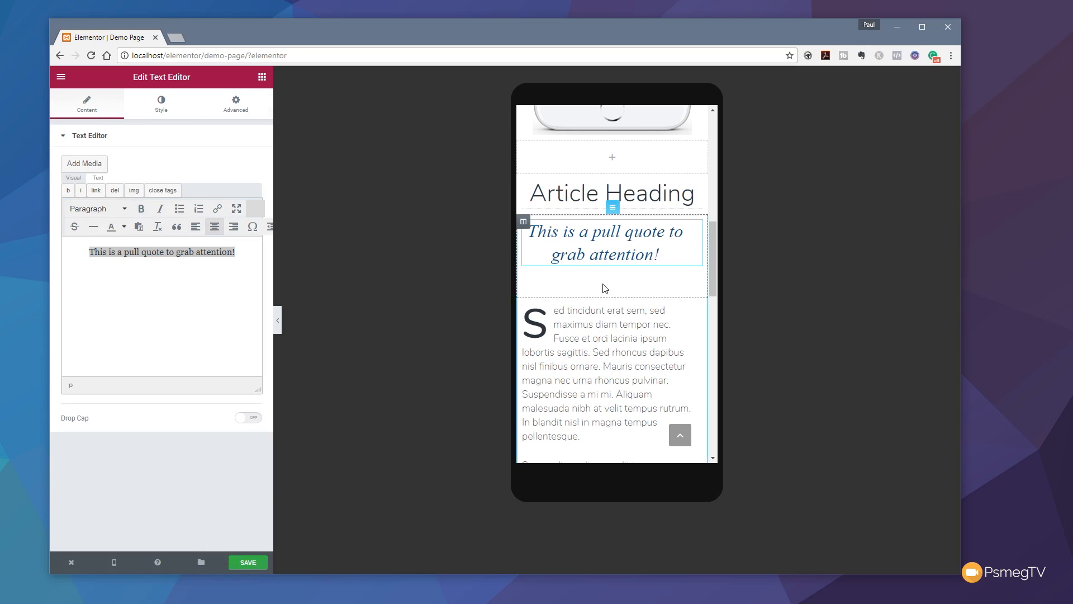
Set the mobile margin and padding of the drop-cap article text to 0 on all sides
drag(714, 272, 712, 349)
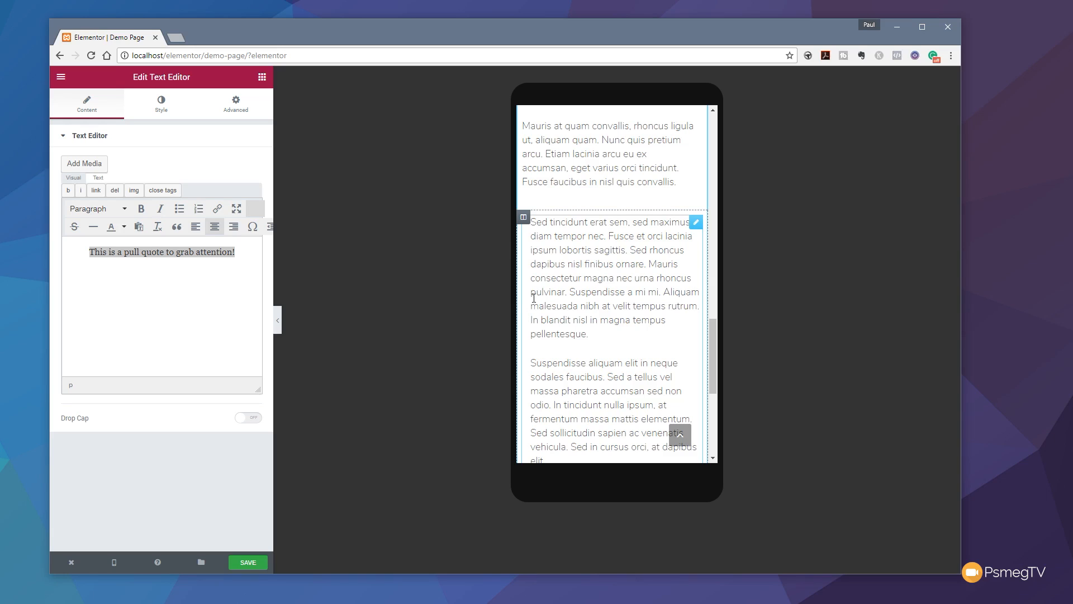
drag(711, 343, 712, 275)
click(645, 235)
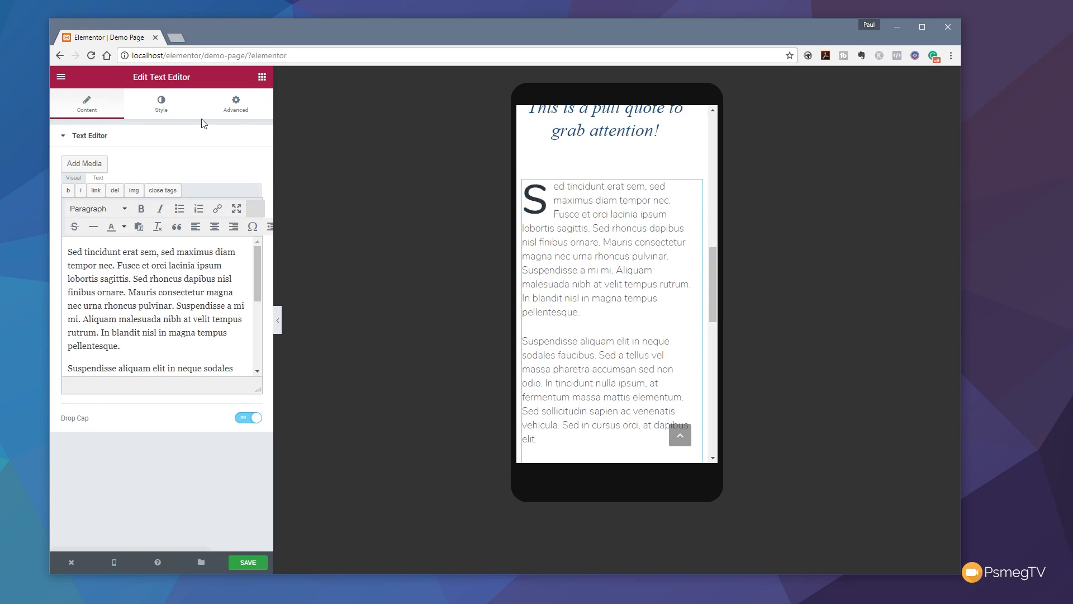
click(238, 108)
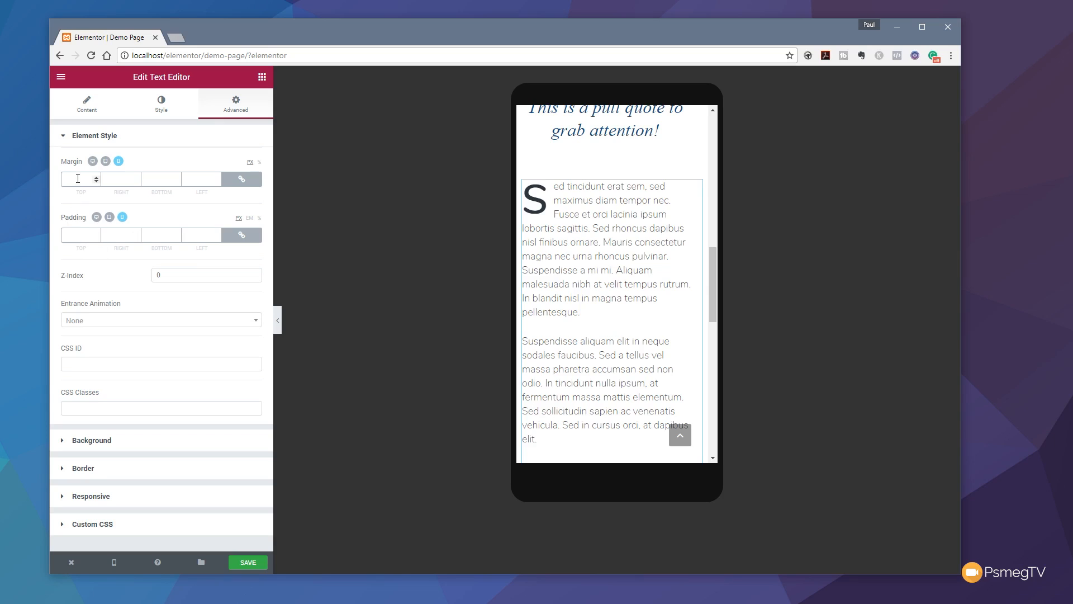
click(79, 234)
text(0)
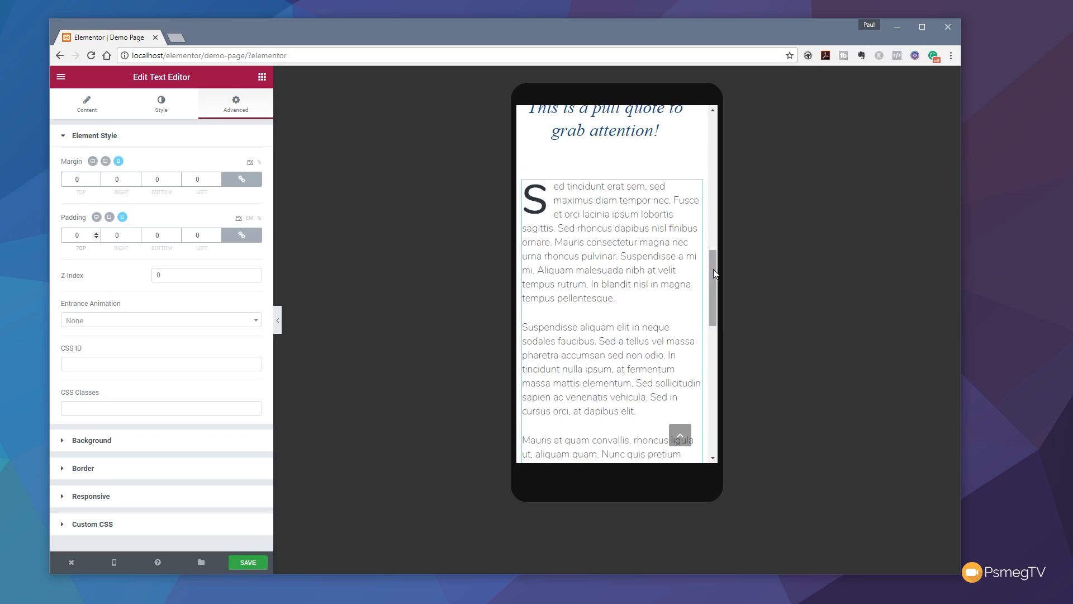
Set the mobile margin and padding of the second article text block, without drop cap, to 0 on all sides
scroll(705, 290, down, 6)
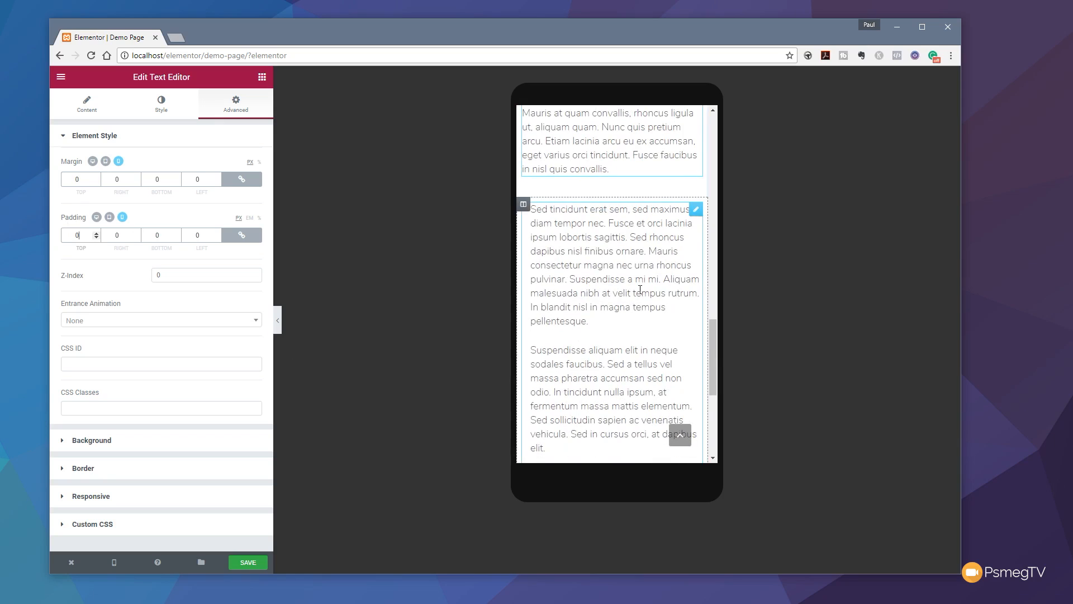
click(696, 209)
click(241, 104)
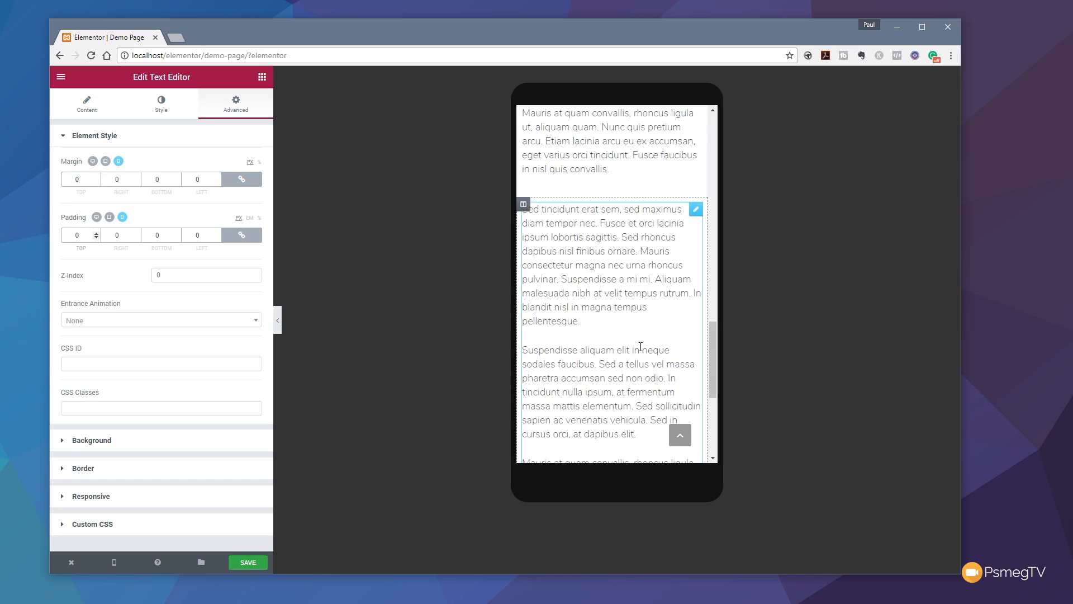
Review the mobile layout from the hero down to the article with the editing controls hidden, and show them again
drag(711, 338, 723, 121)
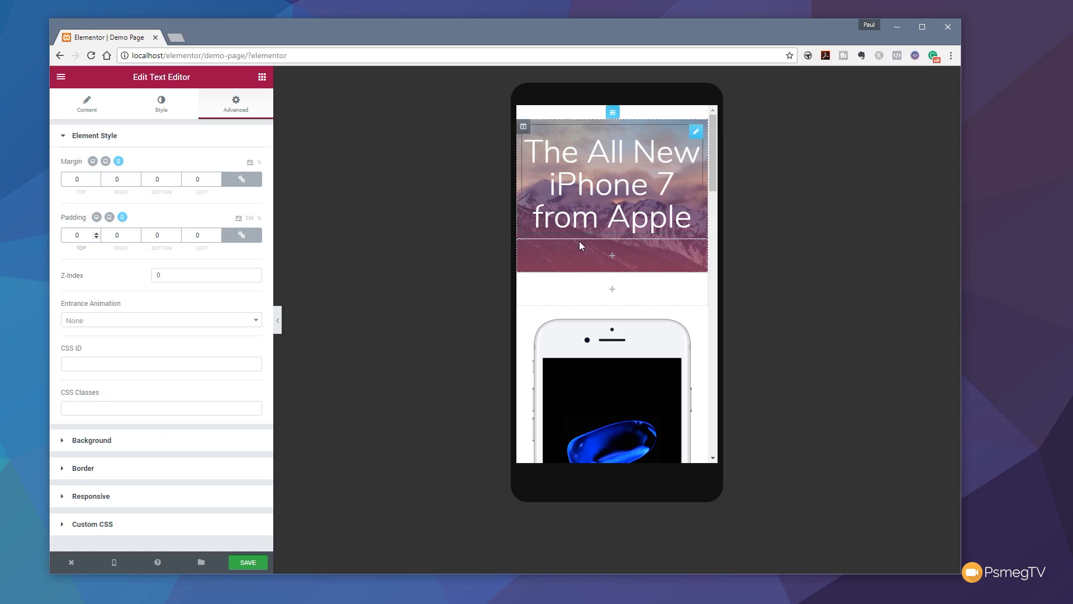
click(277, 317)
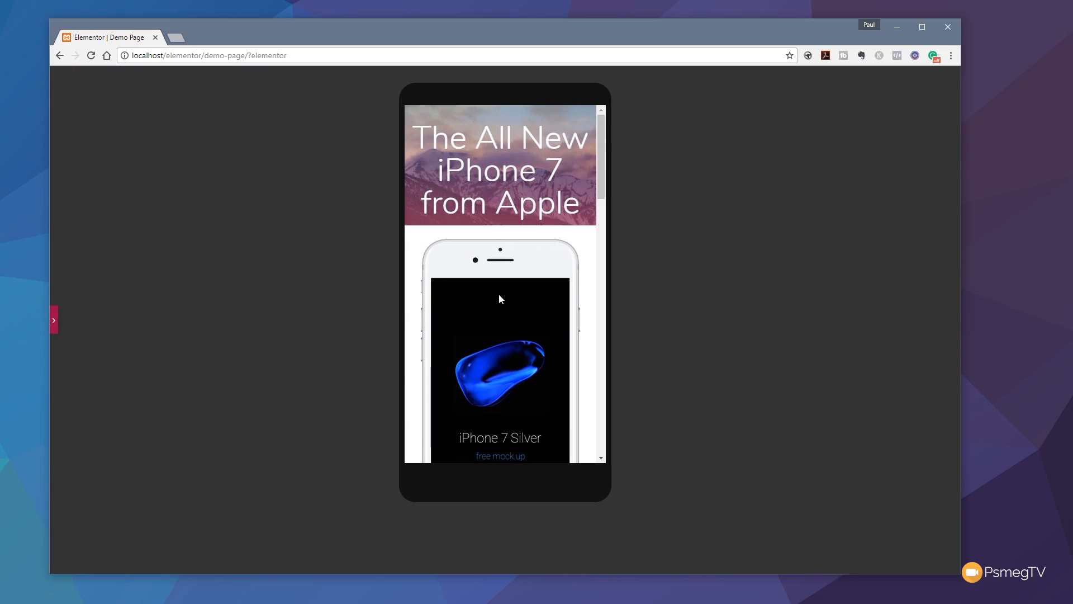
drag(604, 148, 616, 214)
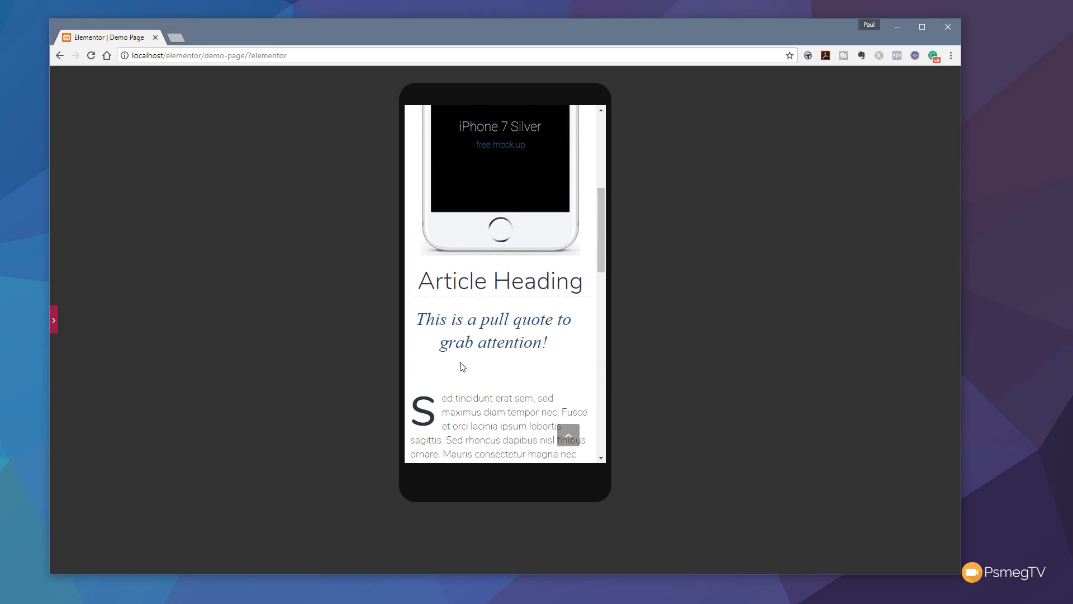
drag(602, 241, 605, 170)
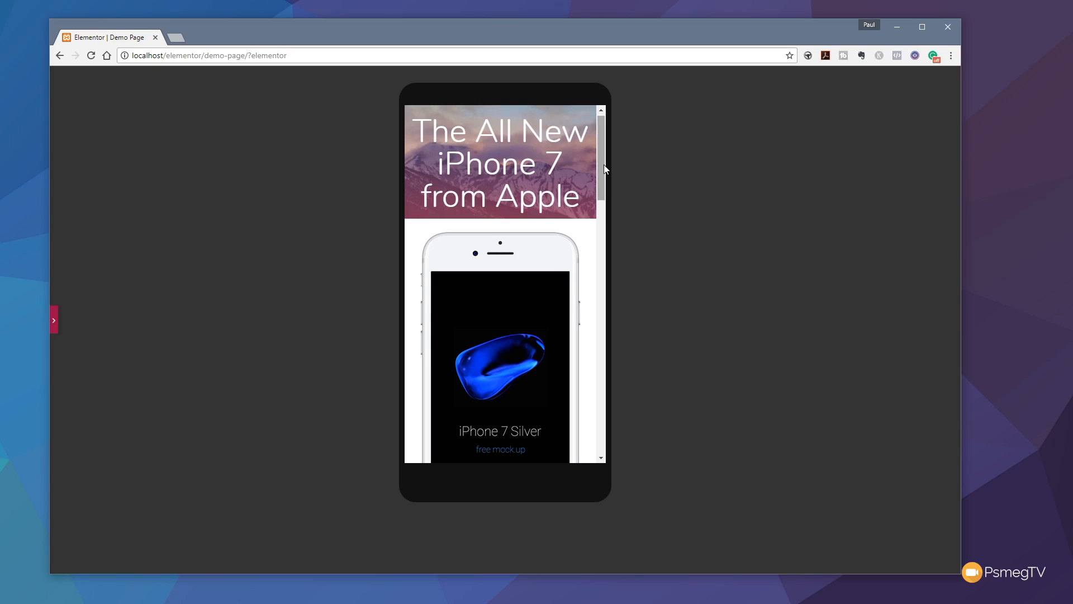
click(55, 321)
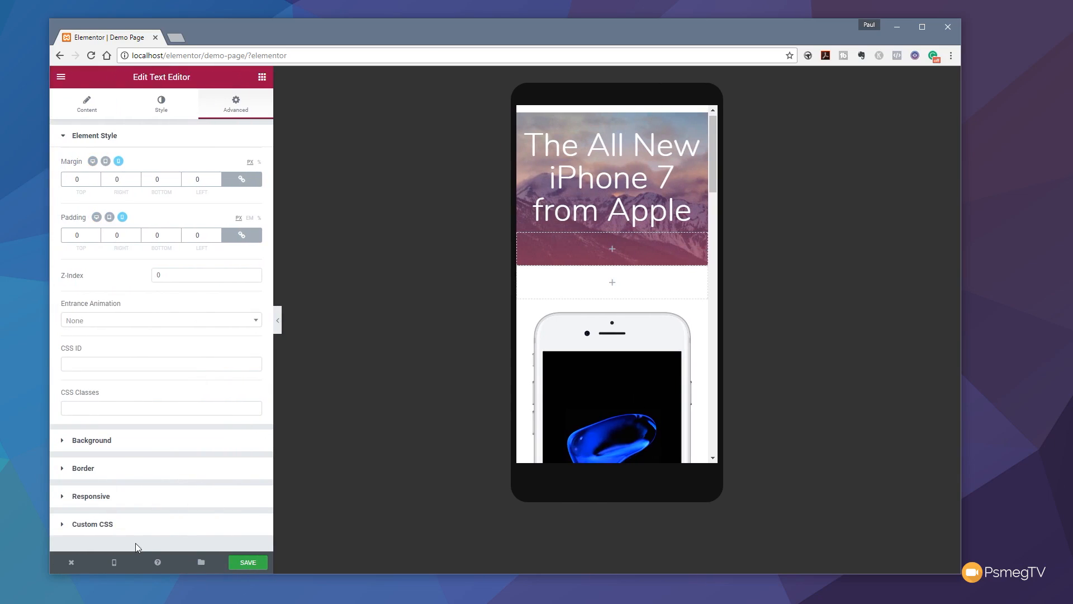
Compare the page layout in the Desktop, Tablet and Mobile previews
click(114, 562)
click(104, 489)
scroll(402, 470, down, 10)
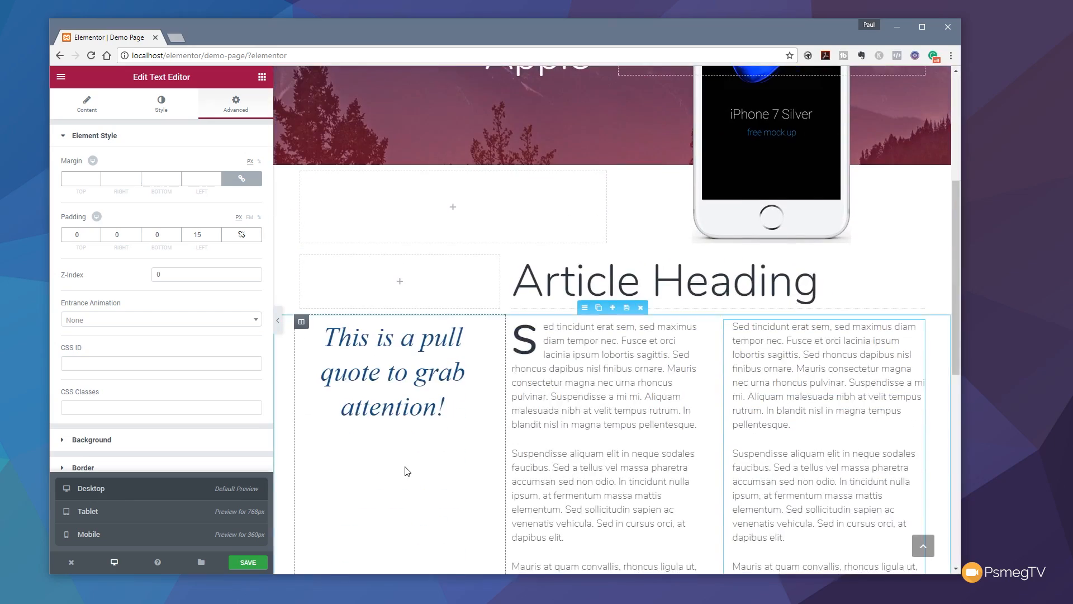
scroll(407, 471, up, 5)
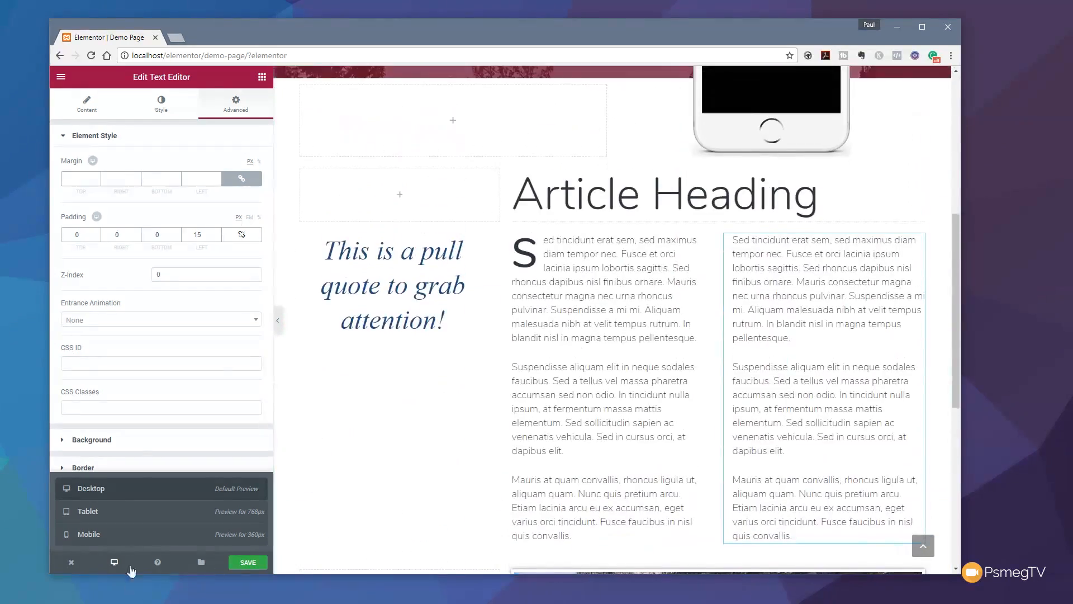
click(107, 513)
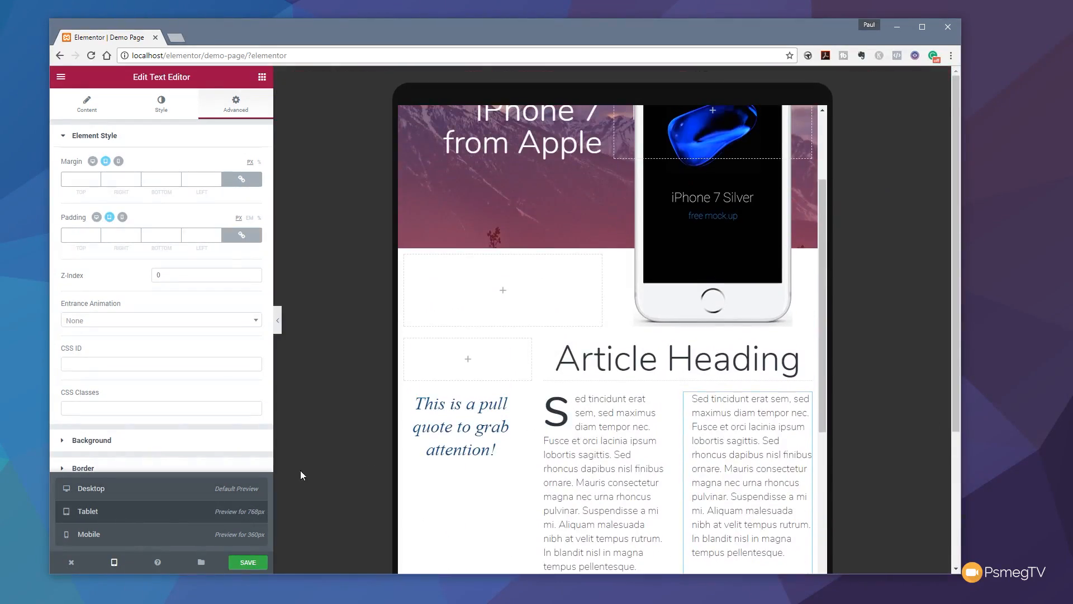
click(101, 534)
scroll(597, 376, up, 10)
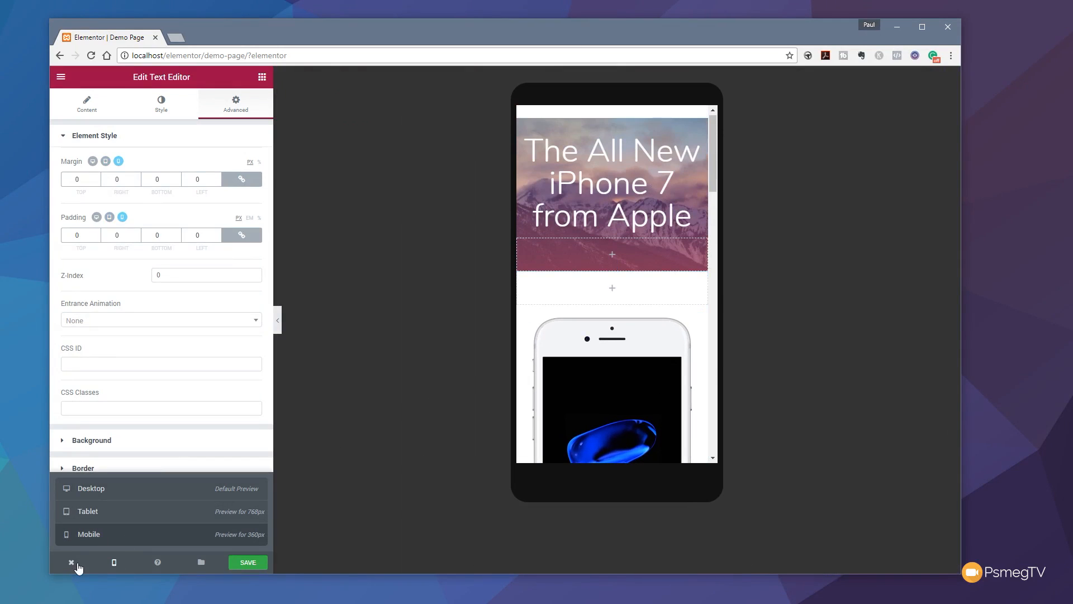
Return to the Desktop preview and save the page
click(111, 492)
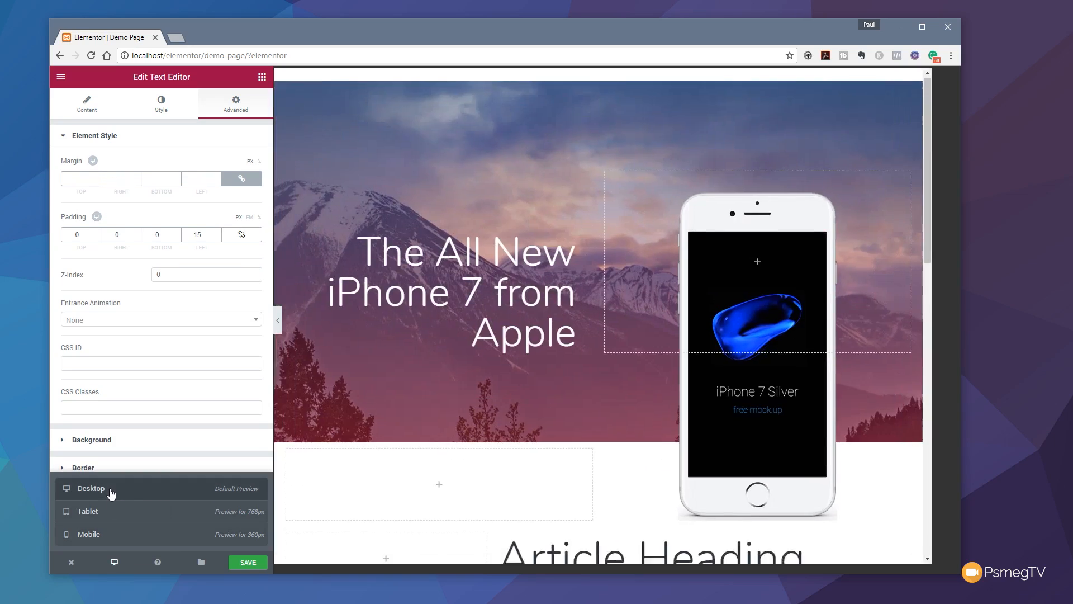
click(246, 563)
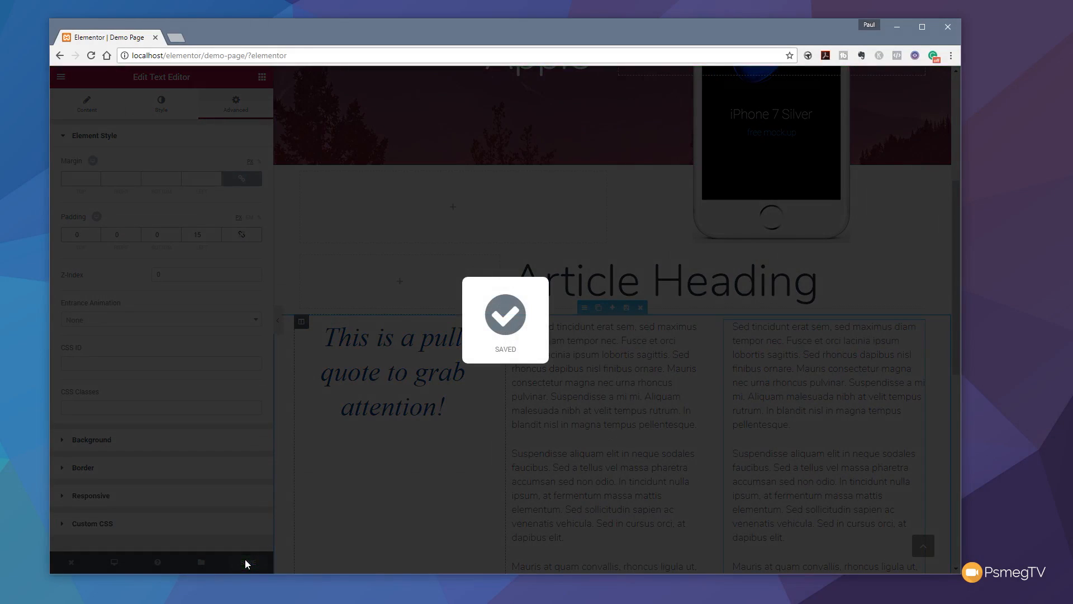
scroll(520, 436, up, 5)
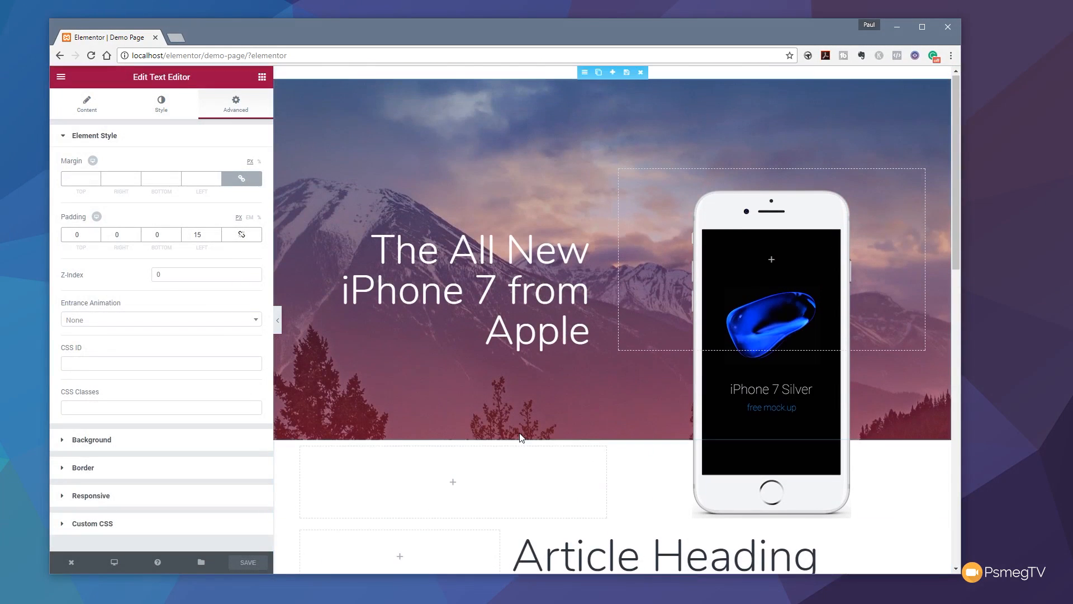